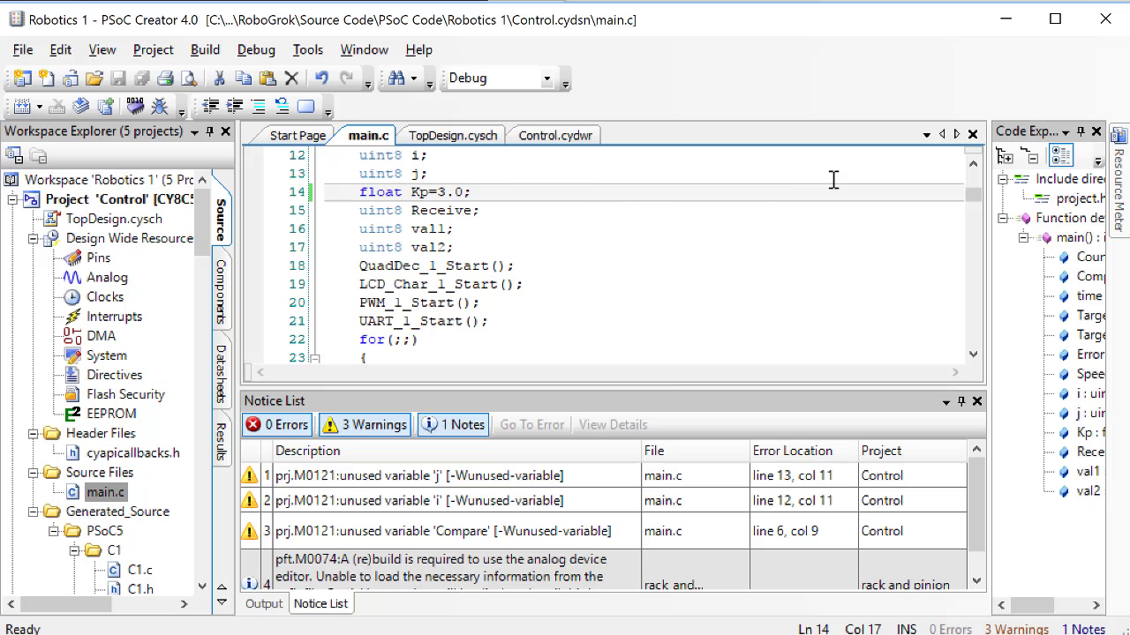
# Set the Kp variable in main.c to 0.5 and launch debugging of the Control project.
pyautogui.press('BackSpace')
pyautogui.press('BackSpace')
pyautogui.press('BackSpace')
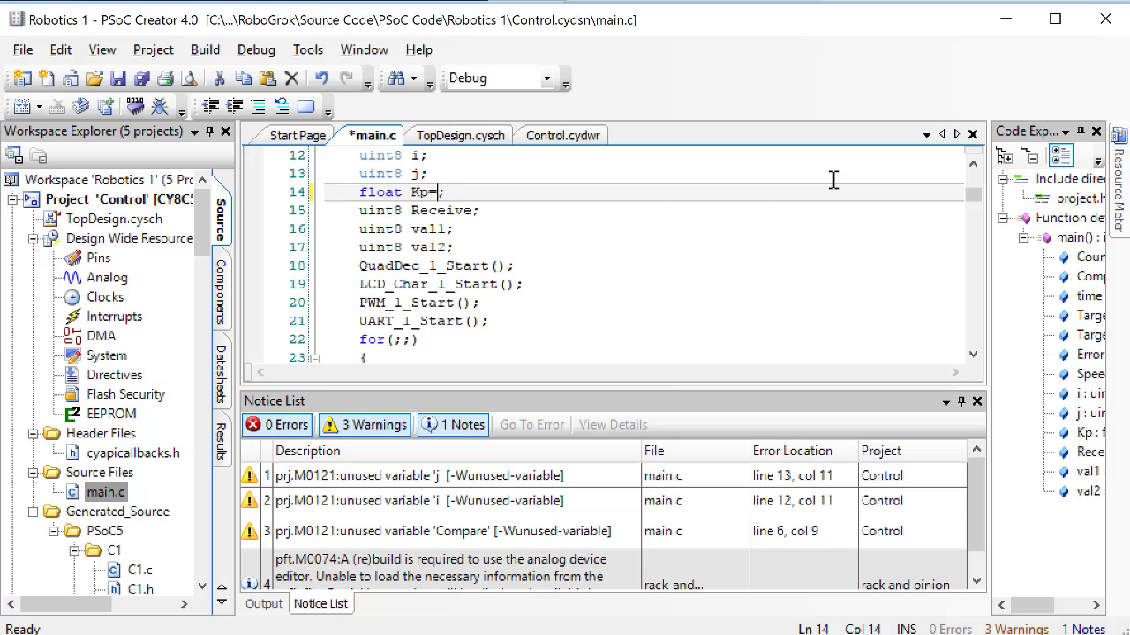
pyautogui.write('0.5')
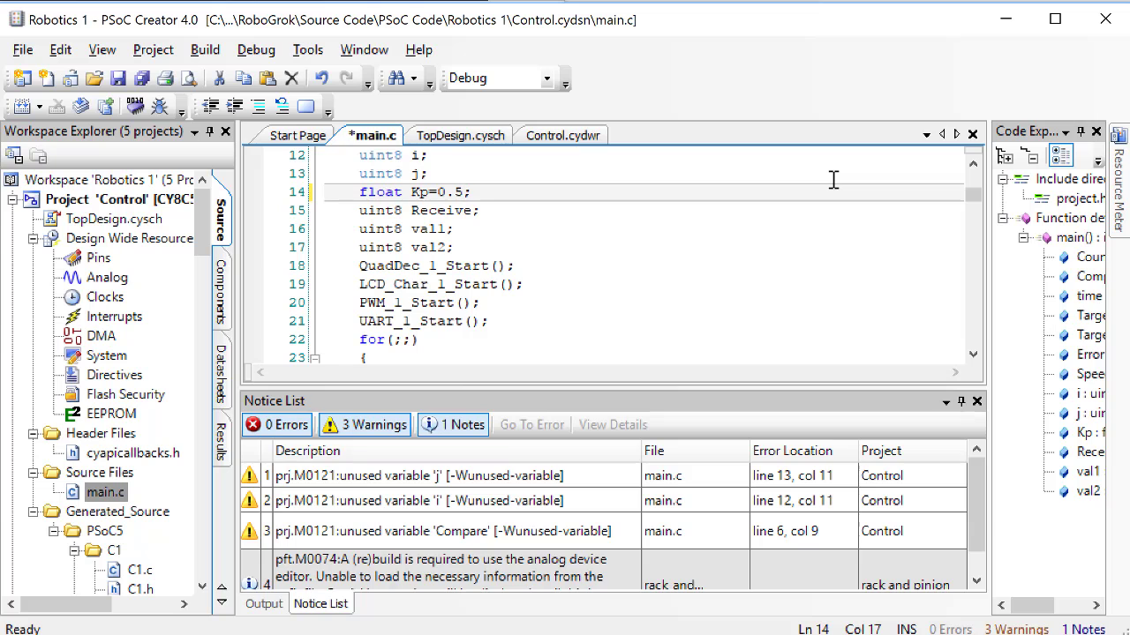
pyautogui.click(160, 106)
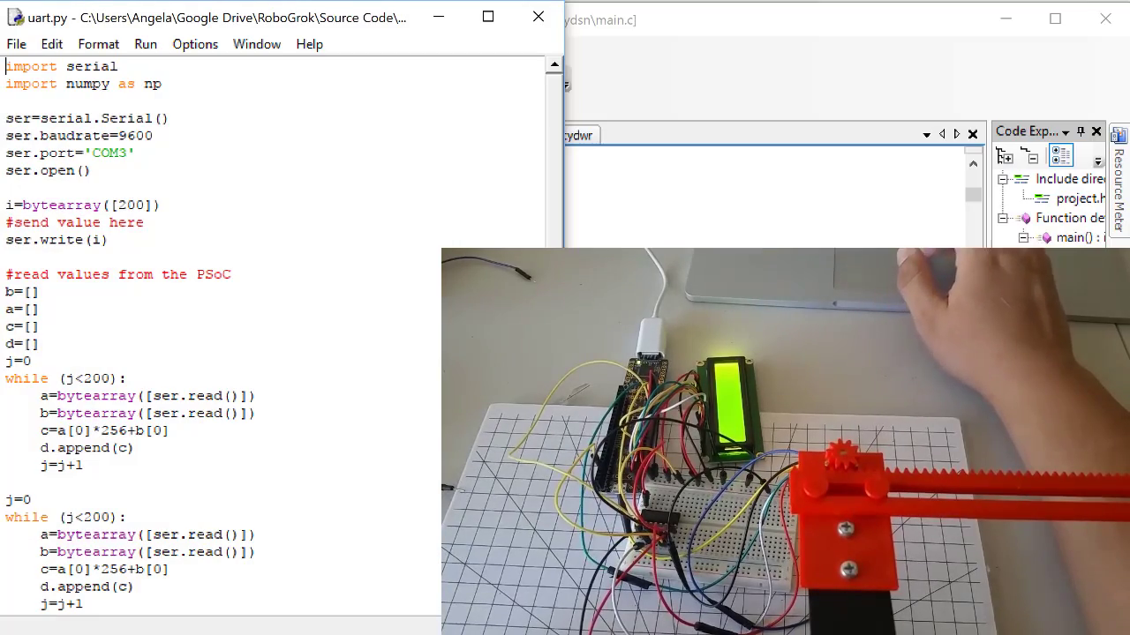
# Switch to the Python editor and run the uart.py module to collect the motor response data.
pyautogui.click(146, 44)
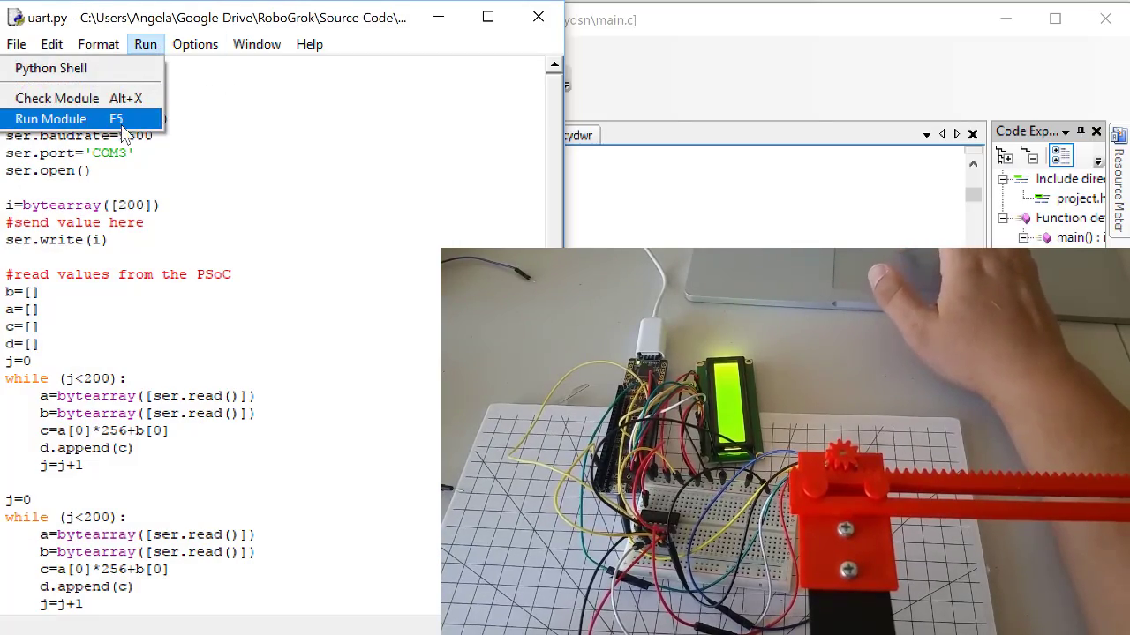
pyautogui.click(123, 124)
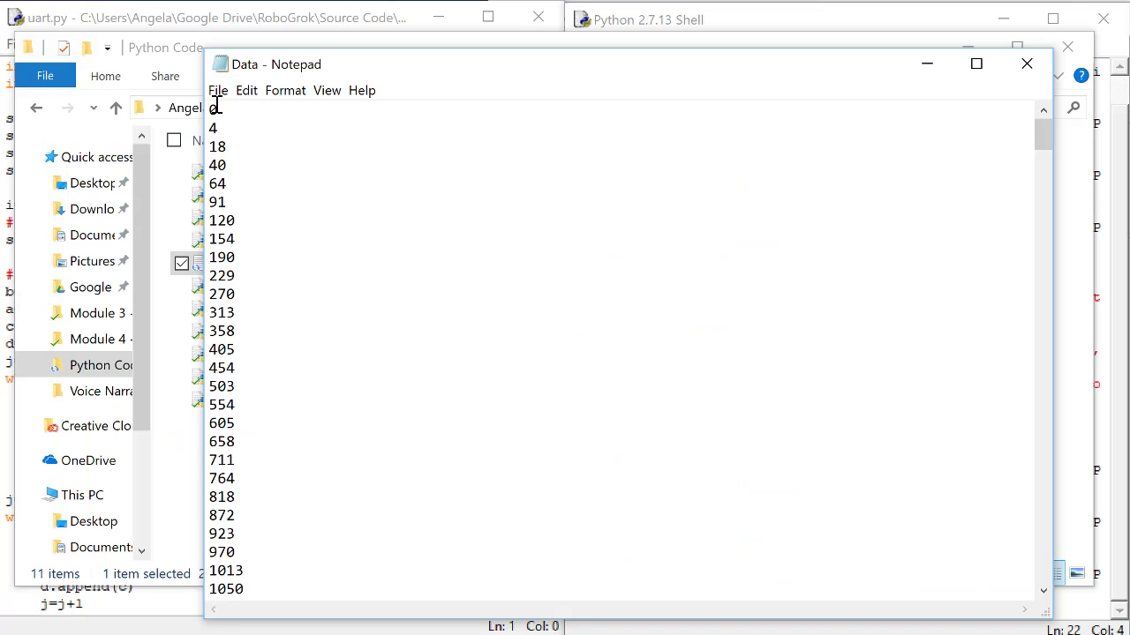
# Copy all recorded response values from the Data text file in Notepad.
pyautogui.moveTo(216, 106); pyautogui.dragTo(318, 618)
pyautogui.scroll(-5, 1023, 265)
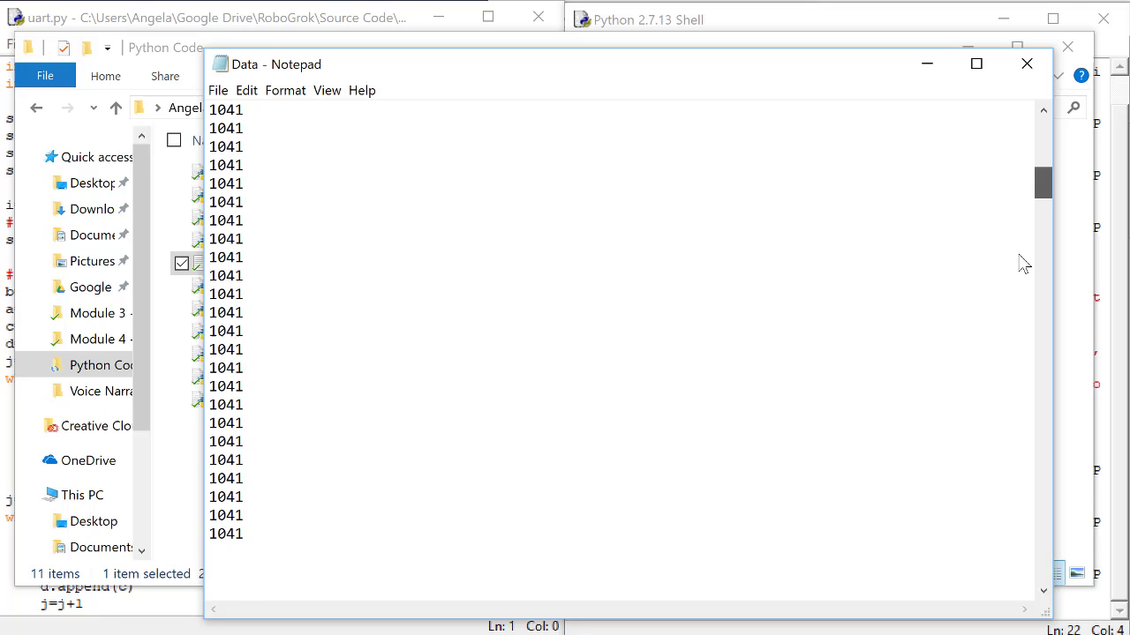
pyautogui.moveTo(1043, 183); pyautogui.dragTo(1038, 530)
# Switch to Excel, insert a new column before the Kp=1 column, and paste the copied values starting at B2.
pyautogui.hotkey('alt', 'Tab')
pyautogui.click(124, 144)
pyautogui.rightClick(124, 144)
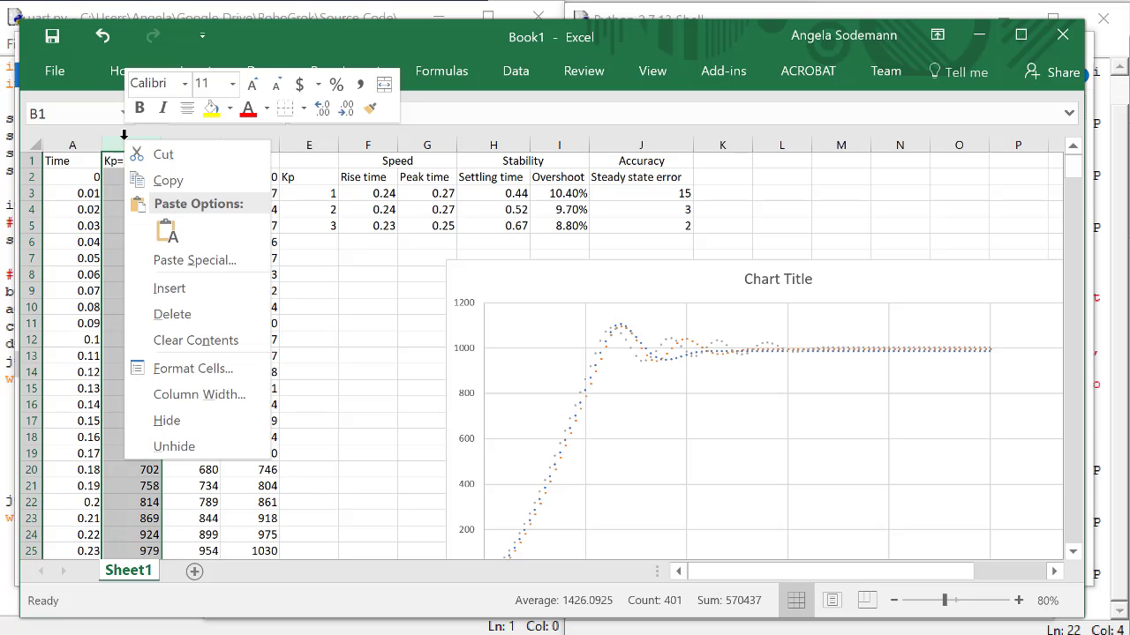
pyautogui.press('Escape')
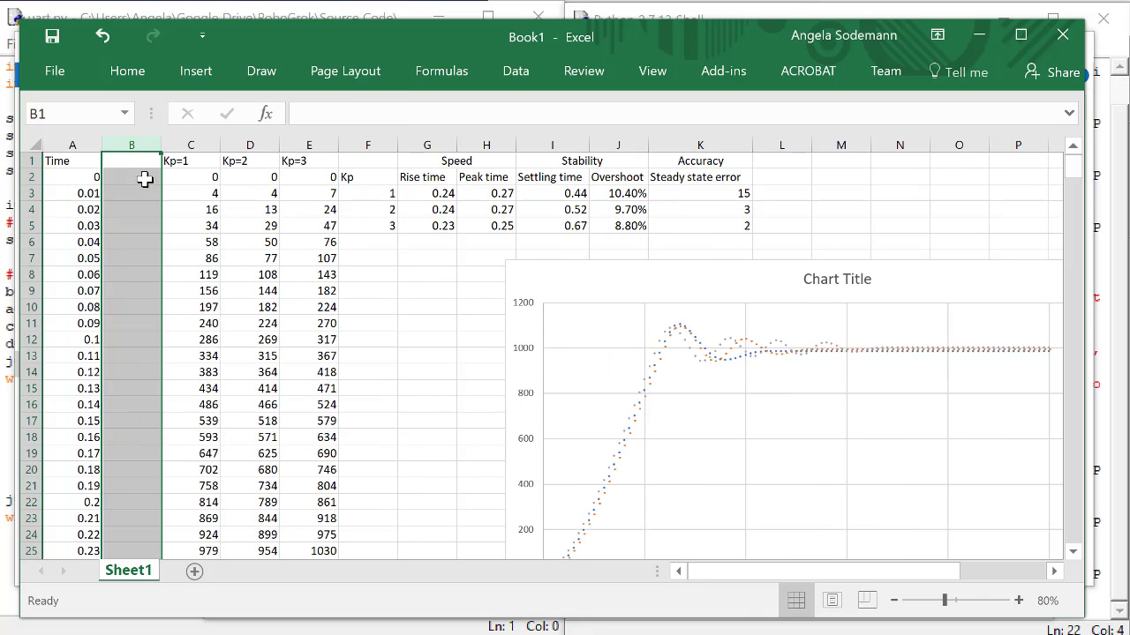
pyautogui.click(143, 178)
pyautogui.hotkey('ctrl', 'v')
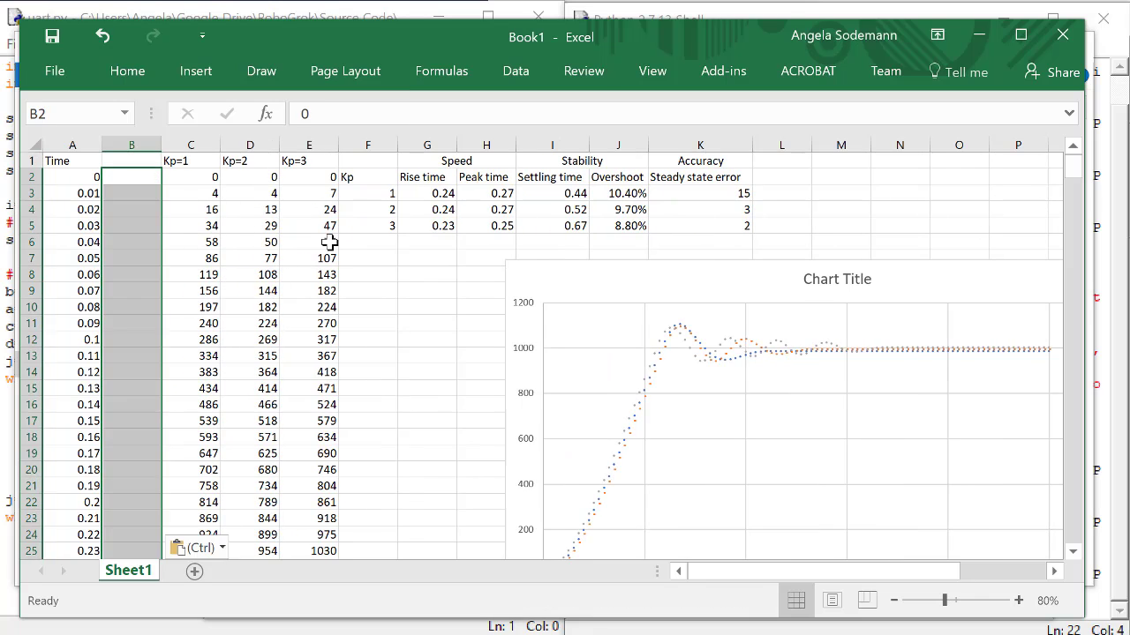
# Enter the heading Kp=0.5 in cell B1 above the pasted values.
pyautogui.moveTo(131, 161); pyautogui.dragTo(130, 209)
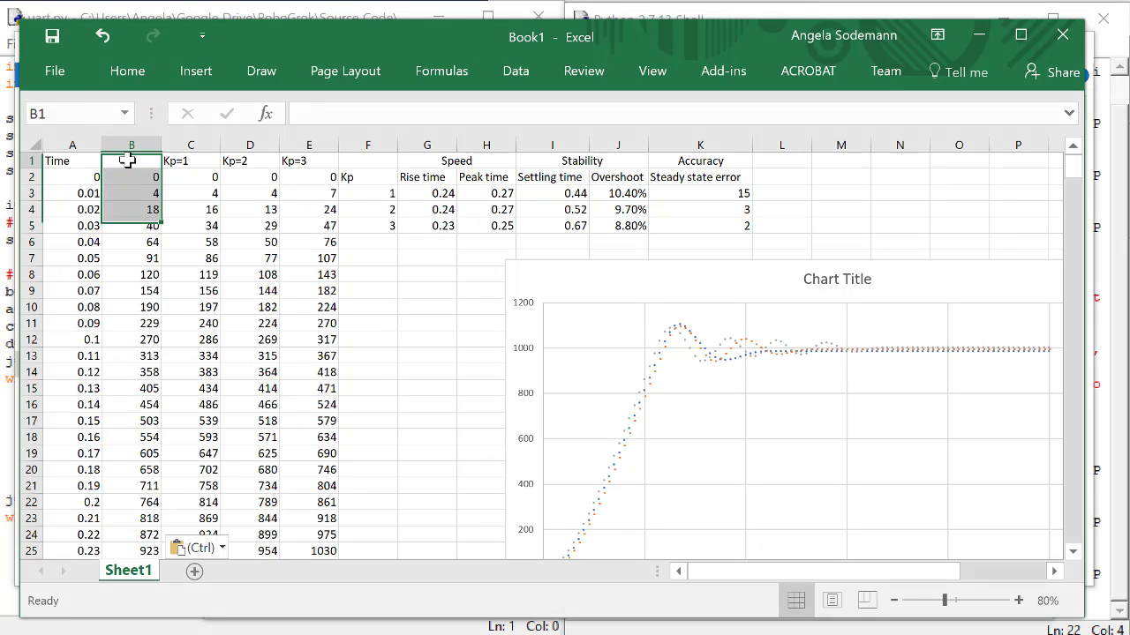
pyautogui.write('Kp=0.5')
pyautogui.press('Return')
# Add a new data series to the chart with Sheet1 range A1:A102 as its X values.
pyautogui.rightClick(668, 343)
pyautogui.click(718, 462)
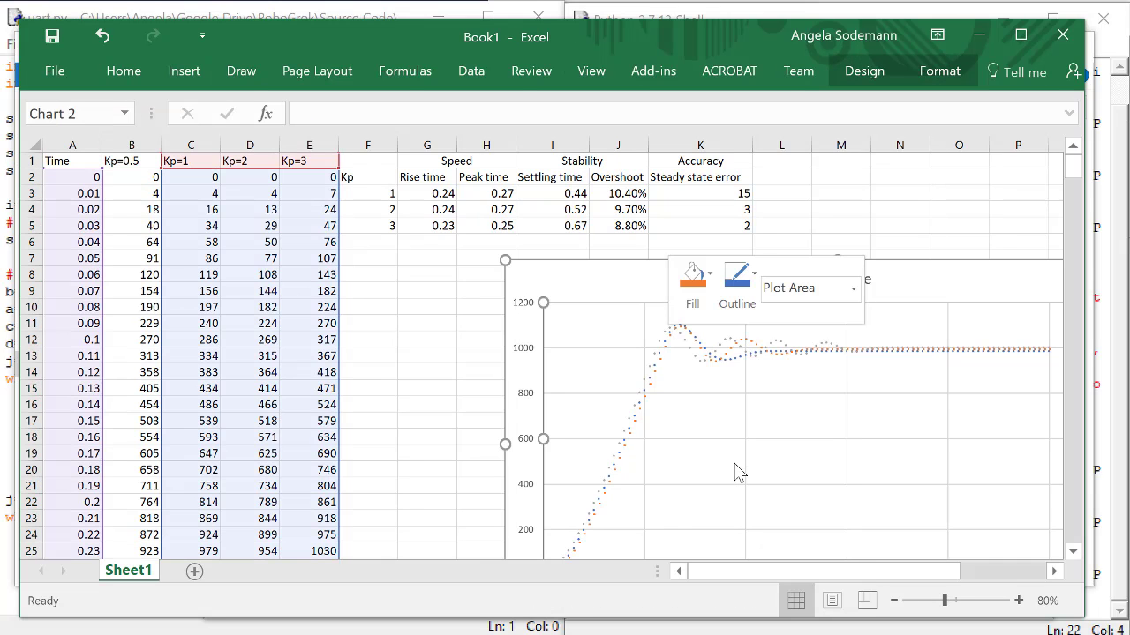
pyautogui.click(236, 288)
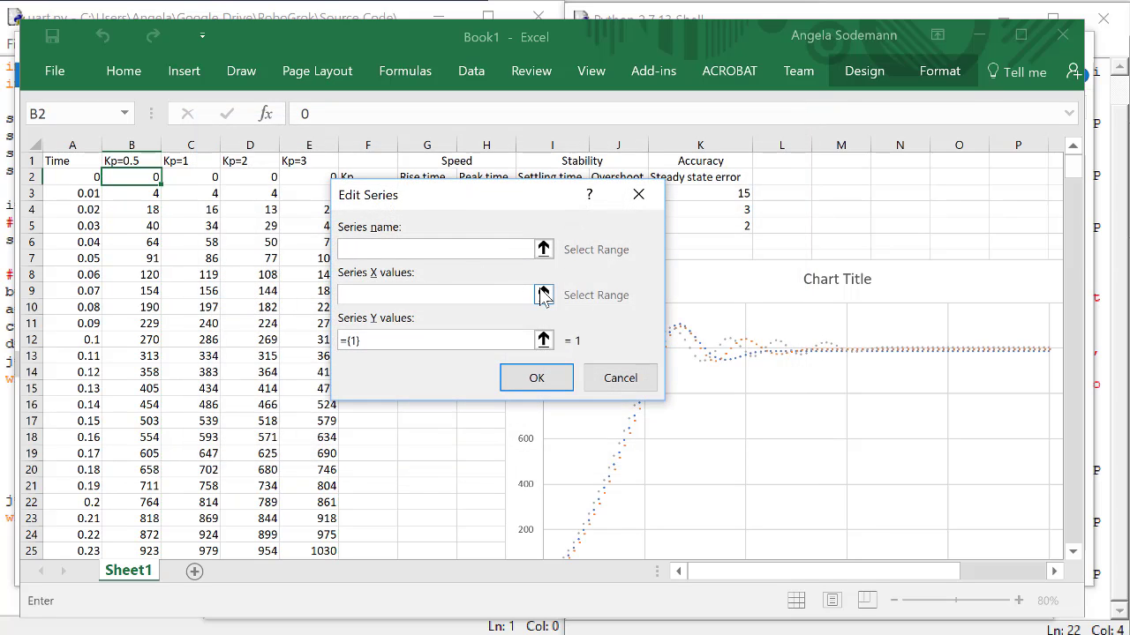
pyautogui.click(544, 295)
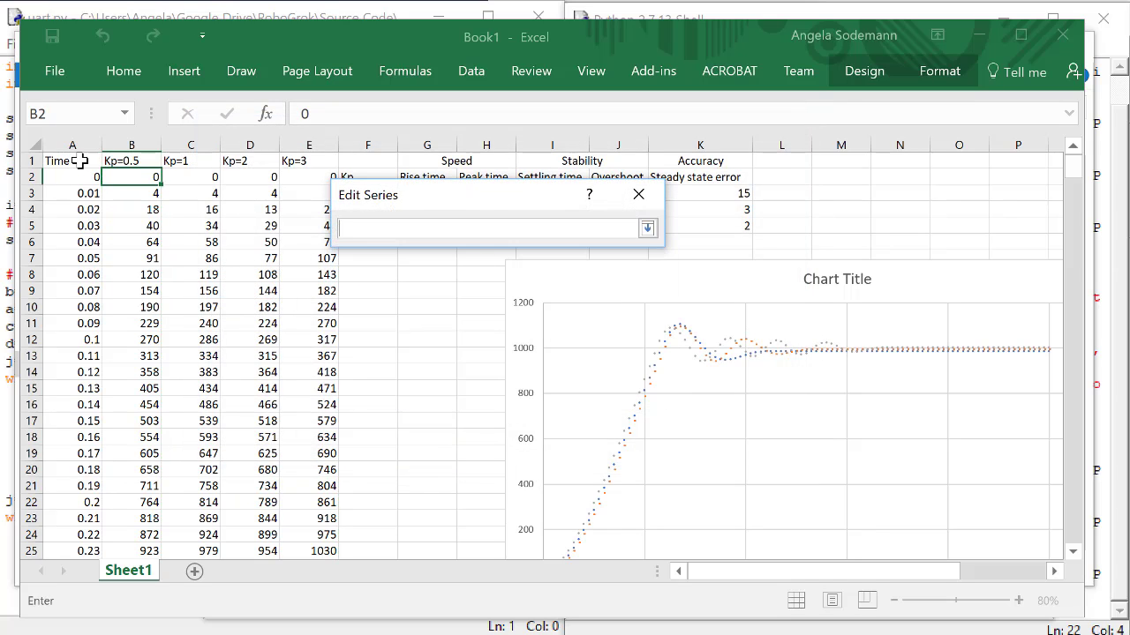
pyautogui.moveTo(80, 160); pyautogui.dragTo(84, 534)
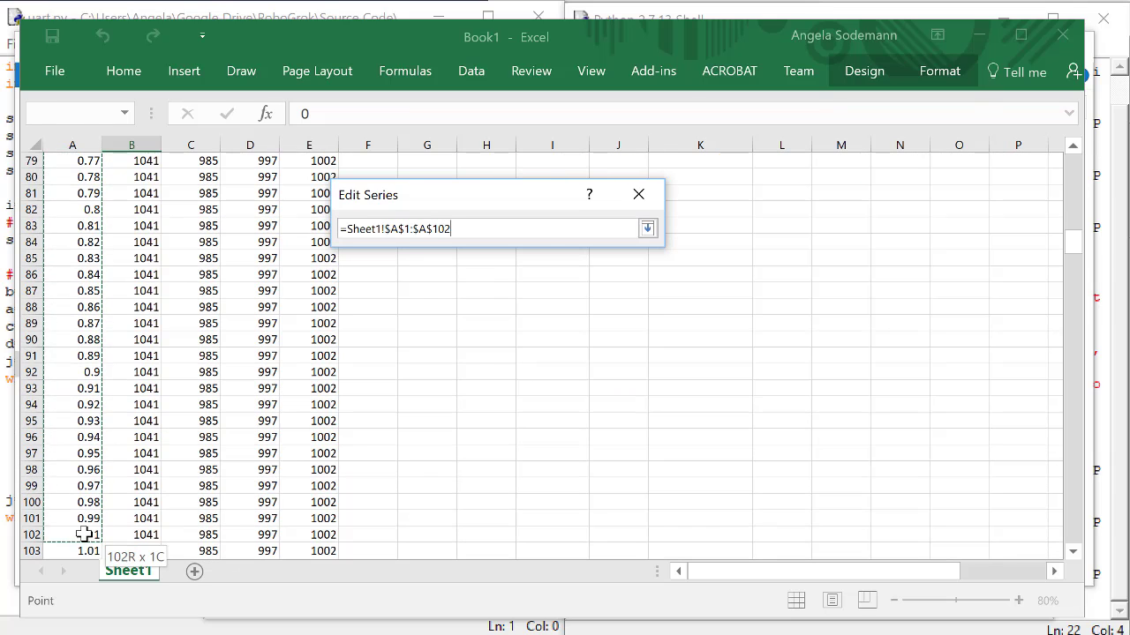
pyautogui.click(648, 228)
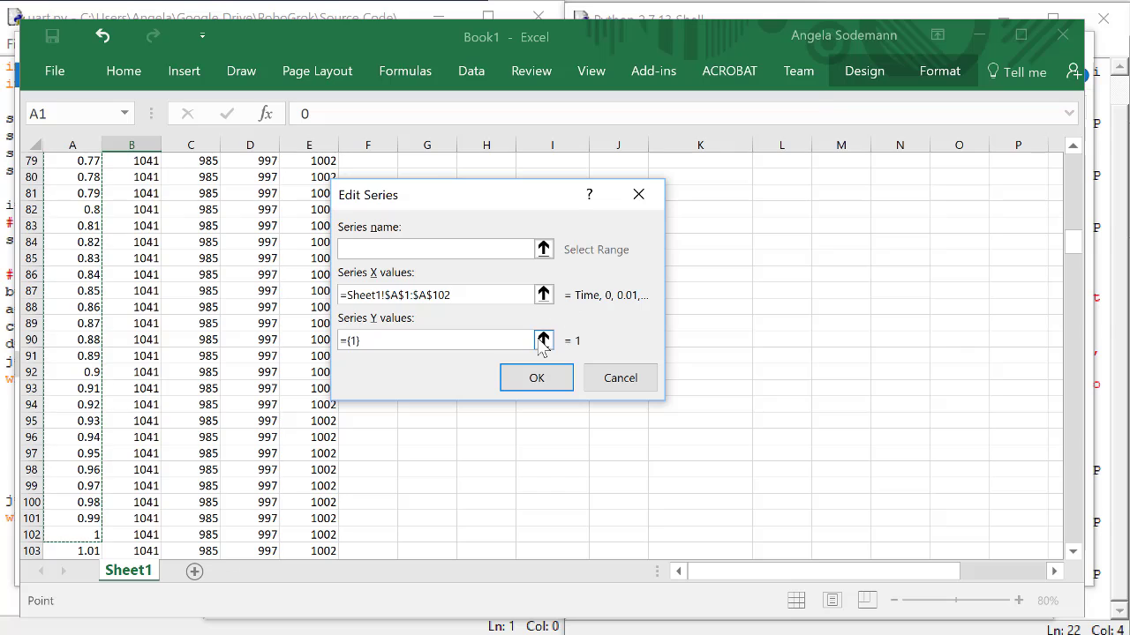
# Set the new series' Y values to Sheet1 range B2:B102.
pyautogui.click(542, 340)
pyautogui.scroll(20, 232, 282)
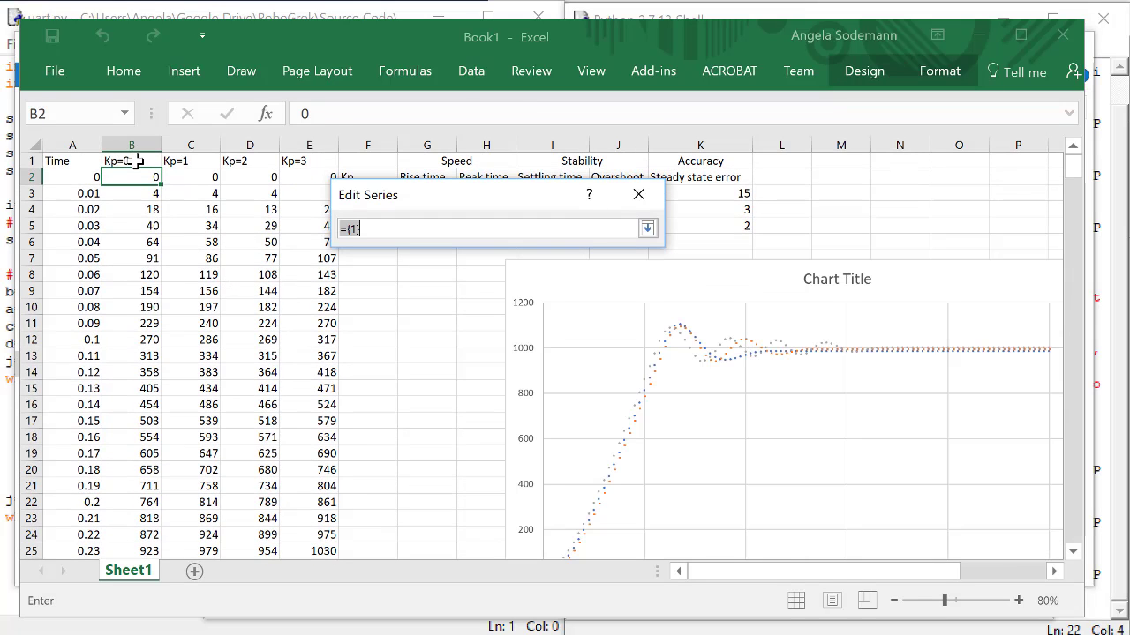
pyautogui.moveTo(132, 177)
pyautogui.mouseDown()
pyautogui.moveTo(172, 394)
pyautogui.moveTo(144, 573)
pyautogui.moveTo(128, 166)
pyautogui.mouseUp()
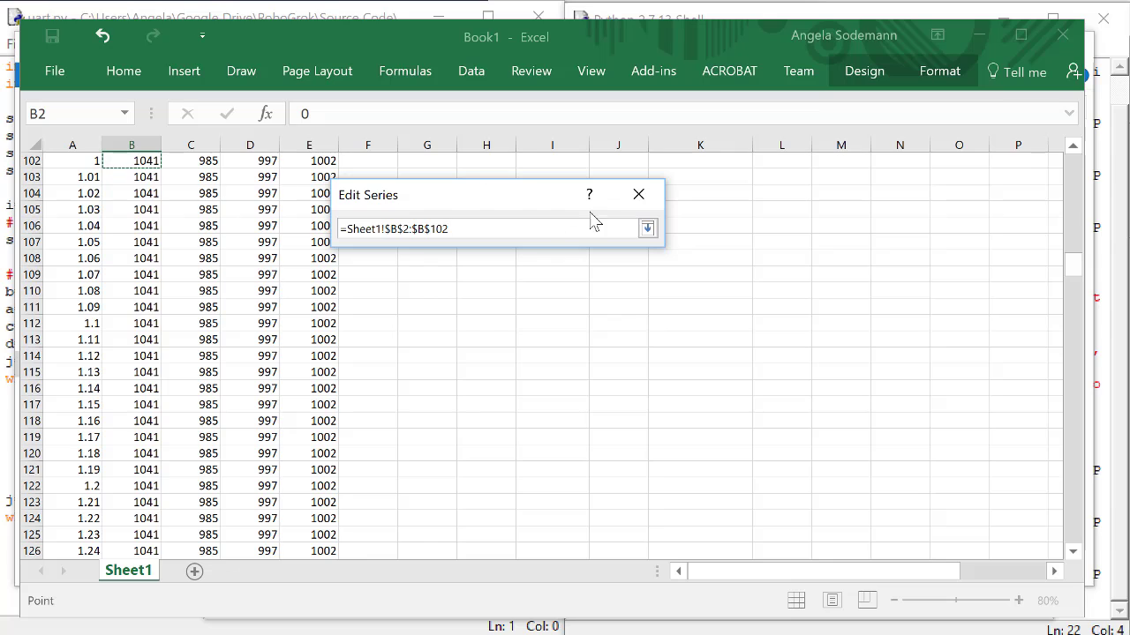
pyautogui.click(646, 229)
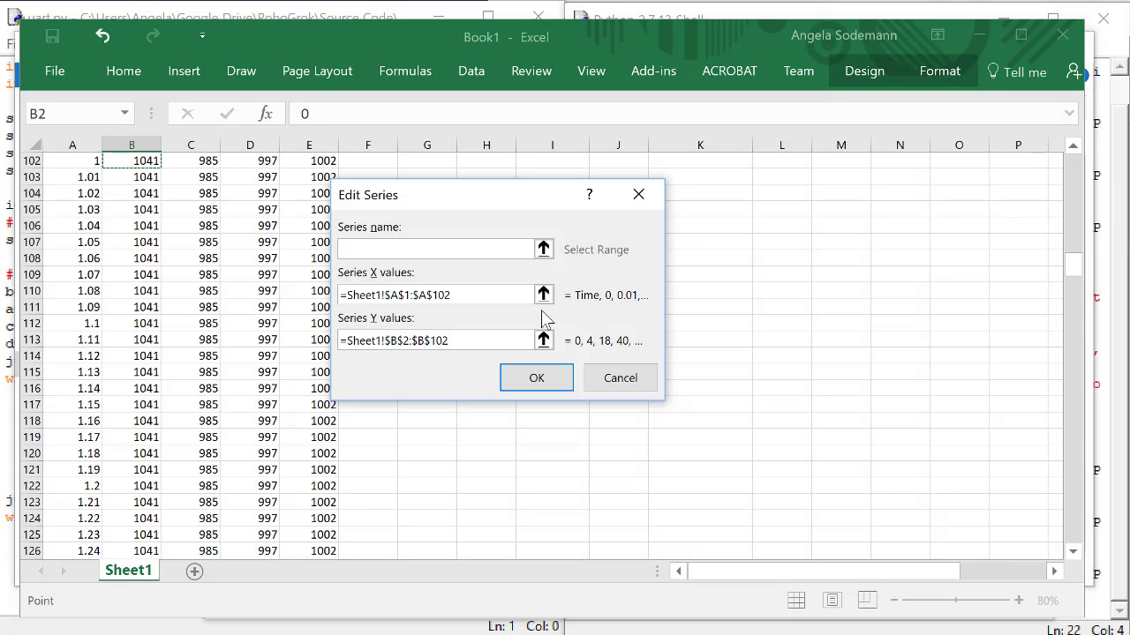
# Use the heading in B1 as the new series' name and apply the added series to the chart.
pyautogui.click(544, 251)
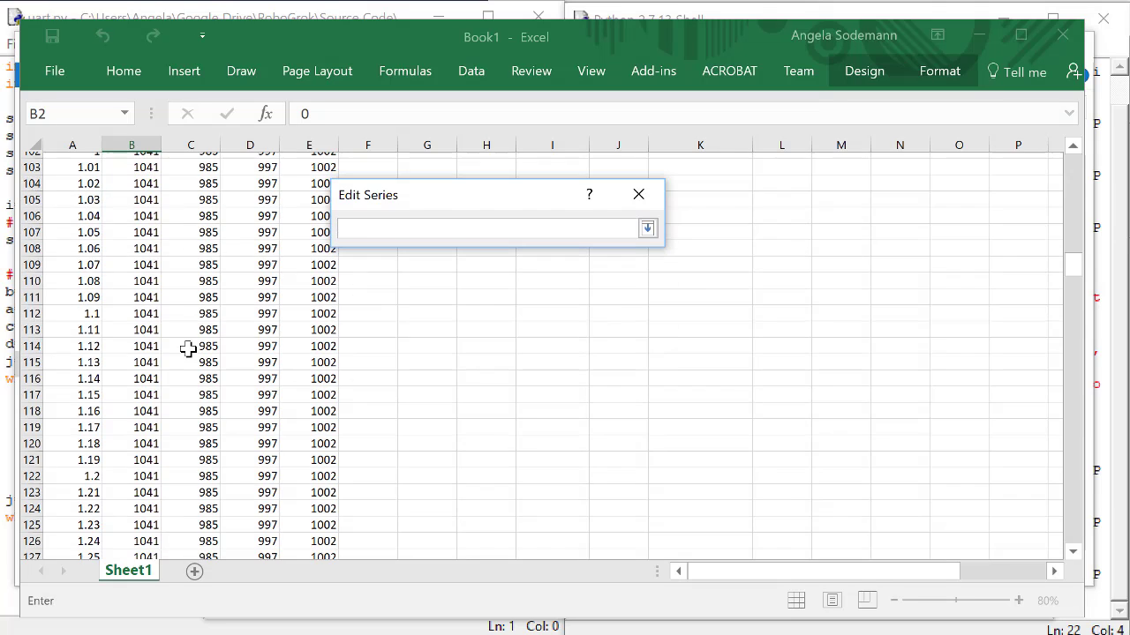
pyautogui.scroll(20, 225, 344)
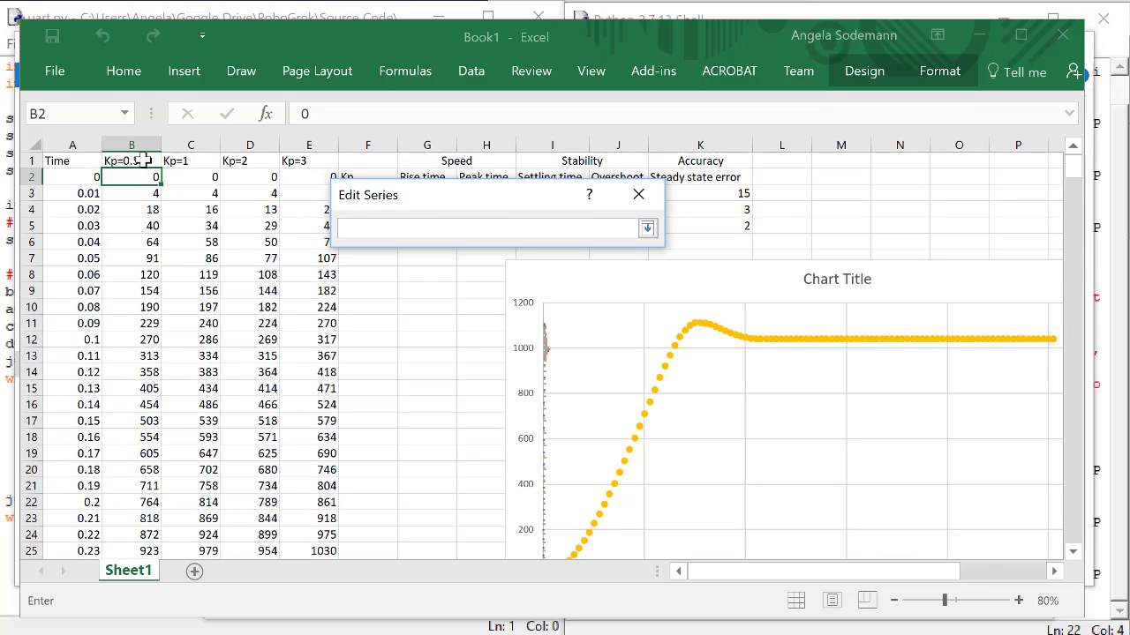
pyautogui.click(131, 160)
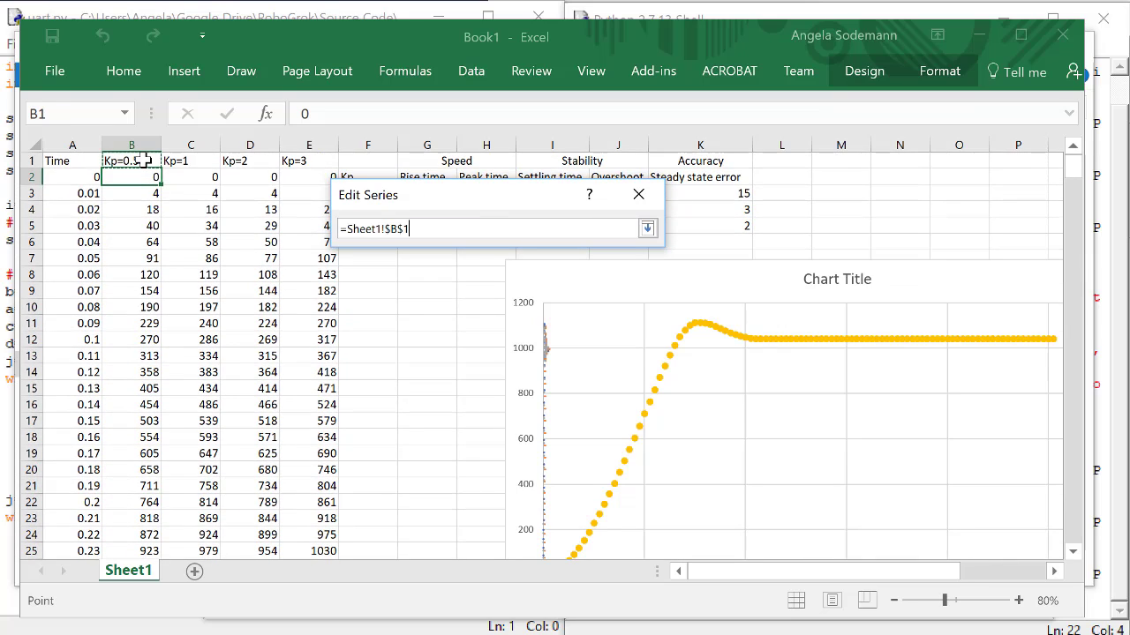
pyautogui.click(648, 228)
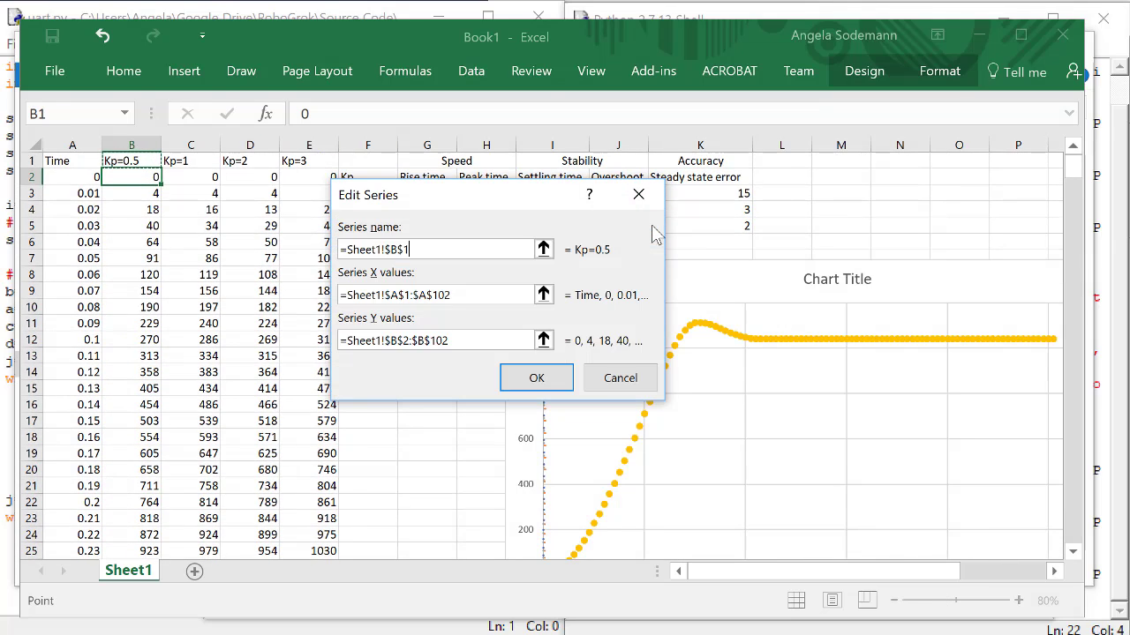
pyautogui.click(558, 386)
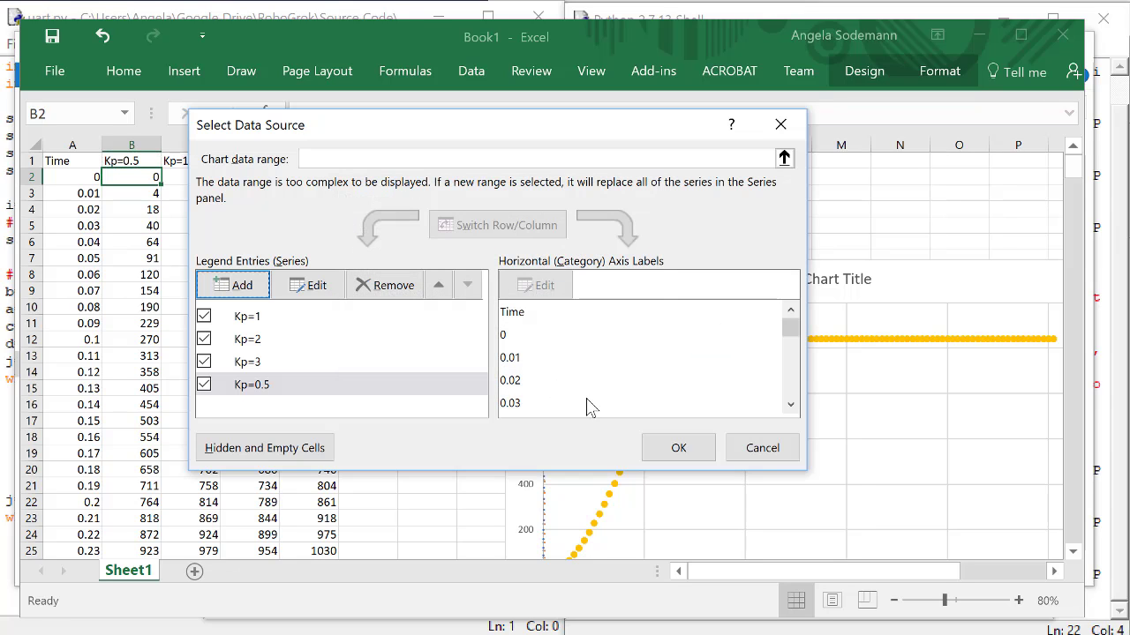
pyautogui.click(679, 448)
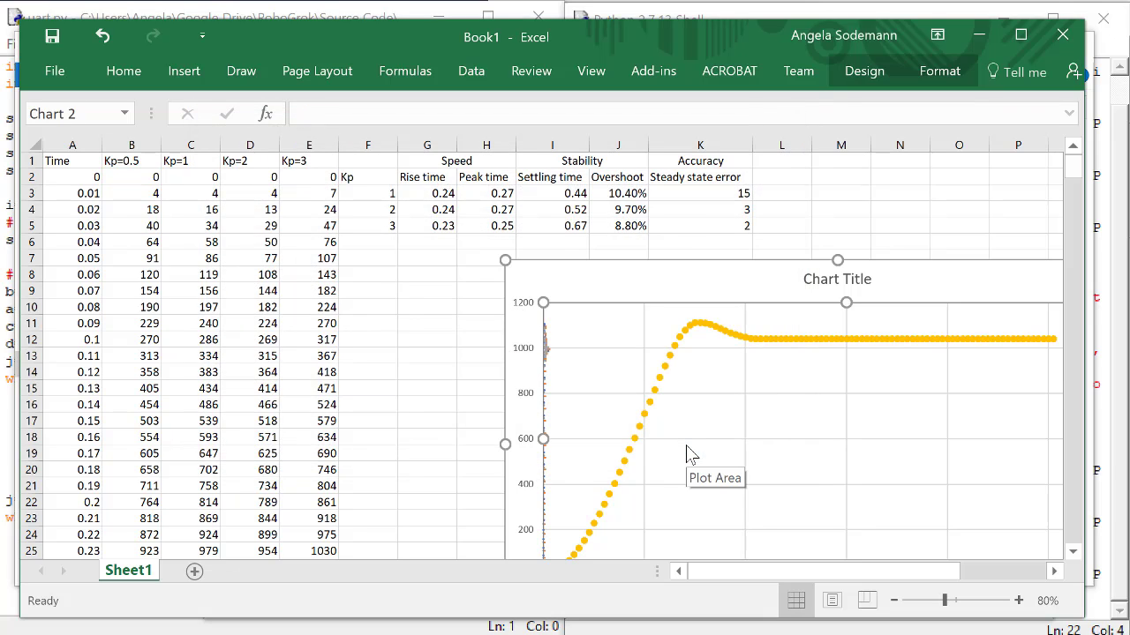
# Change the Kp=0.5 series' X values to Sheet1 range A2:A102 and apply the chart data change.
pyautogui.scroll(-1, 686, 444)
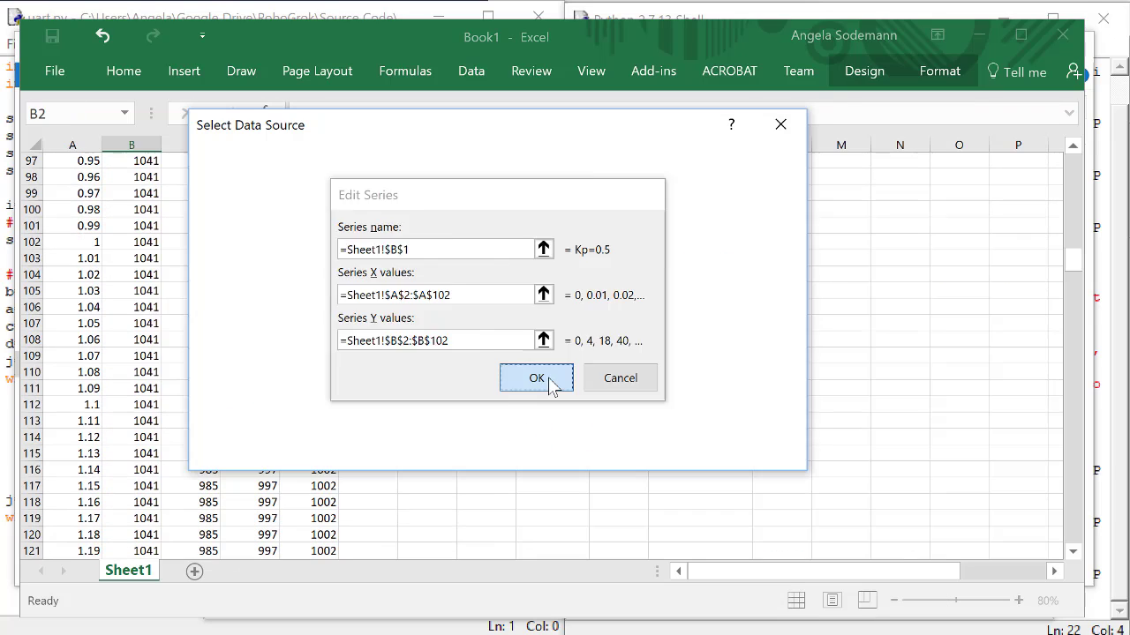
pyautogui.click(548, 385)
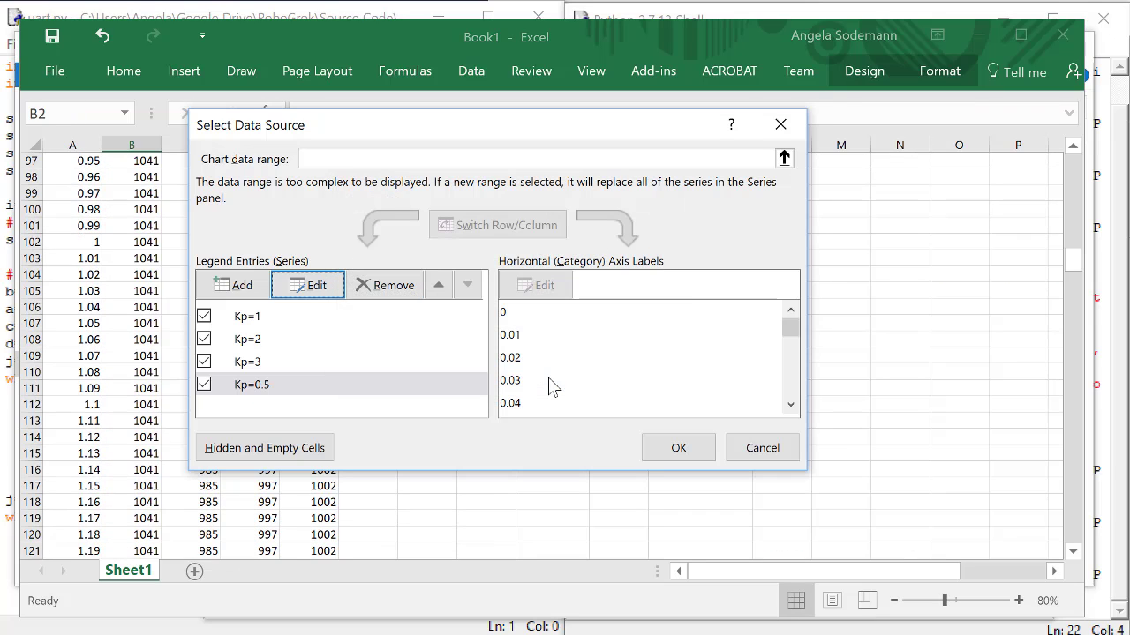
pyautogui.click(662, 450)
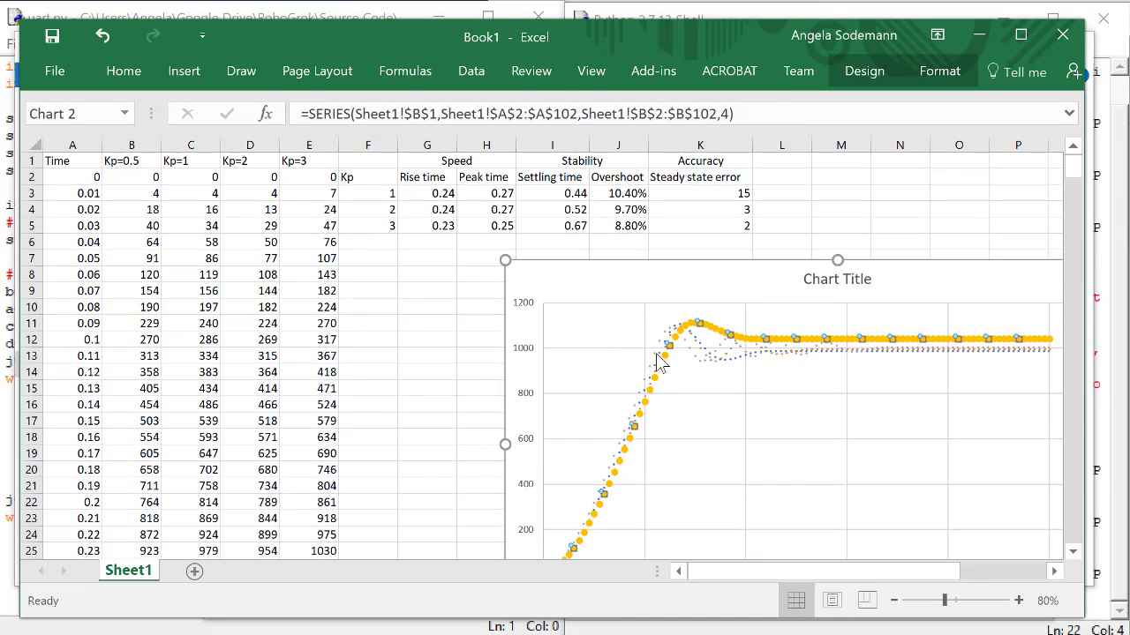
# Insert blank cells at F3:K3 in the performance table, shifting cells down, and enter 0.5 as the Kp value in F3.
pyautogui.hscroll(2, 676, 358)
pyautogui.click(143, 198)
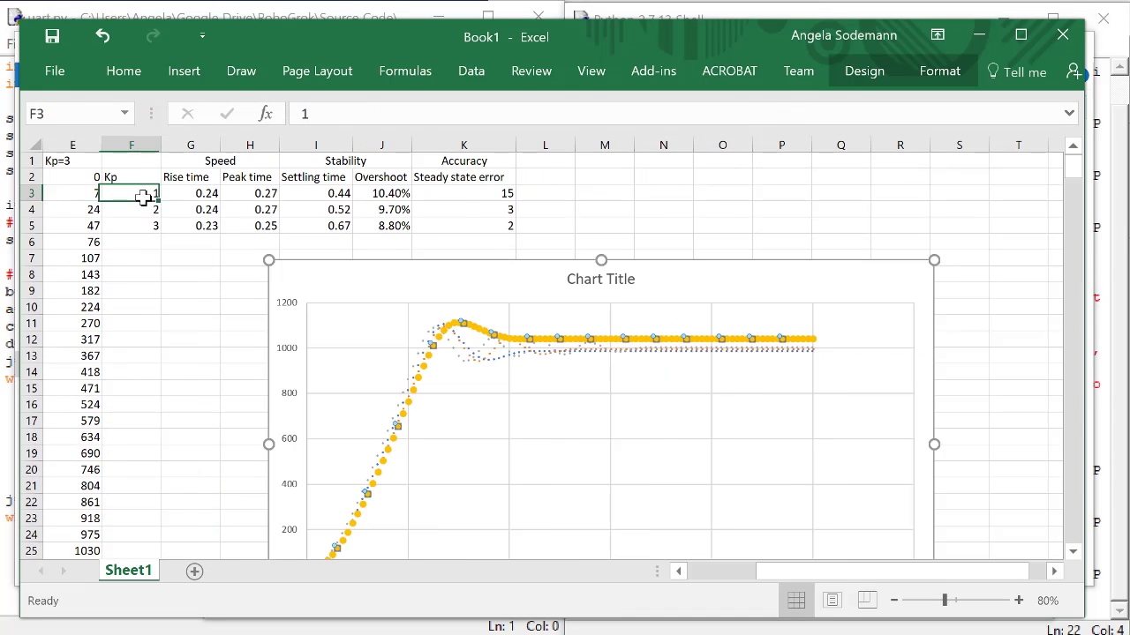
pyautogui.moveTo(143, 197); pyautogui.dragTo(465, 202)
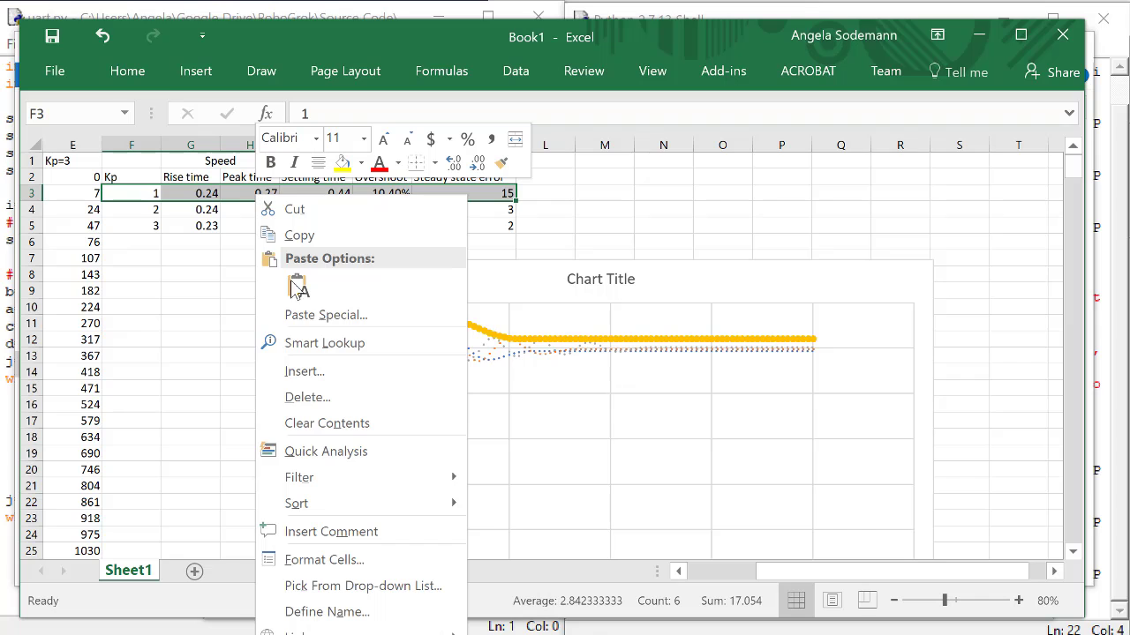
pyautogui.click(321, 370)
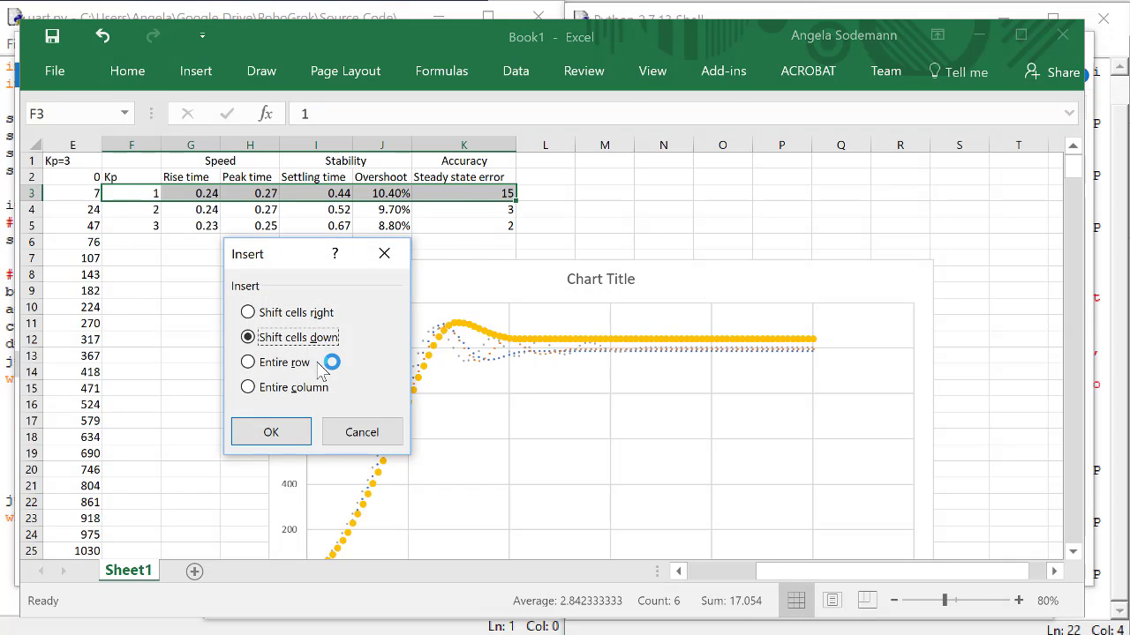
pyautogui.click(279, 429)
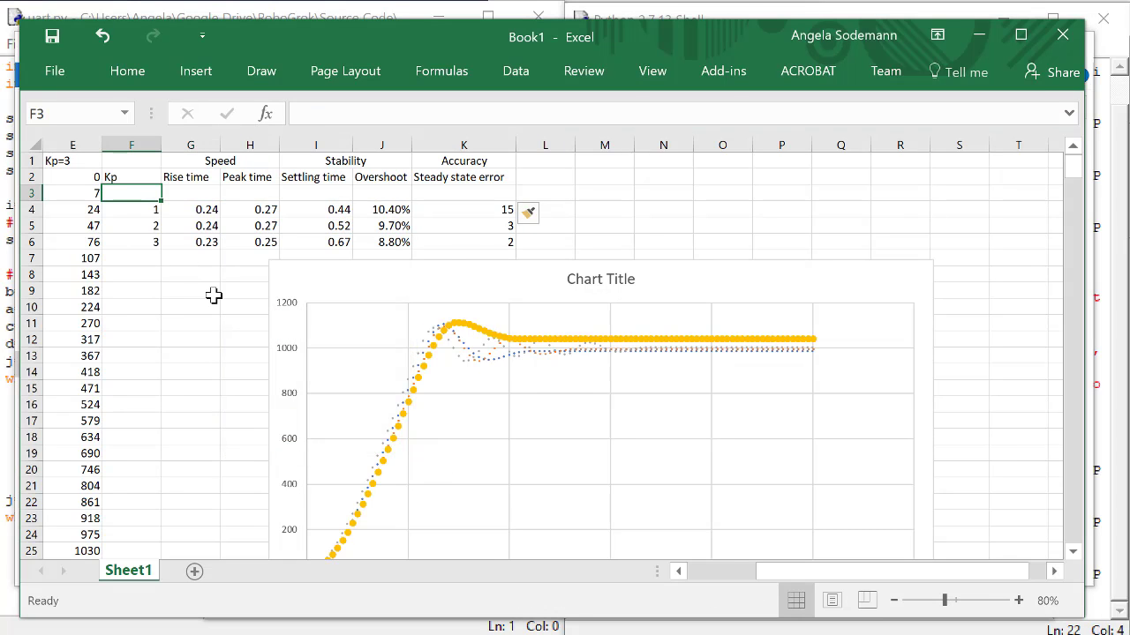
pyautogui.write('0.5')
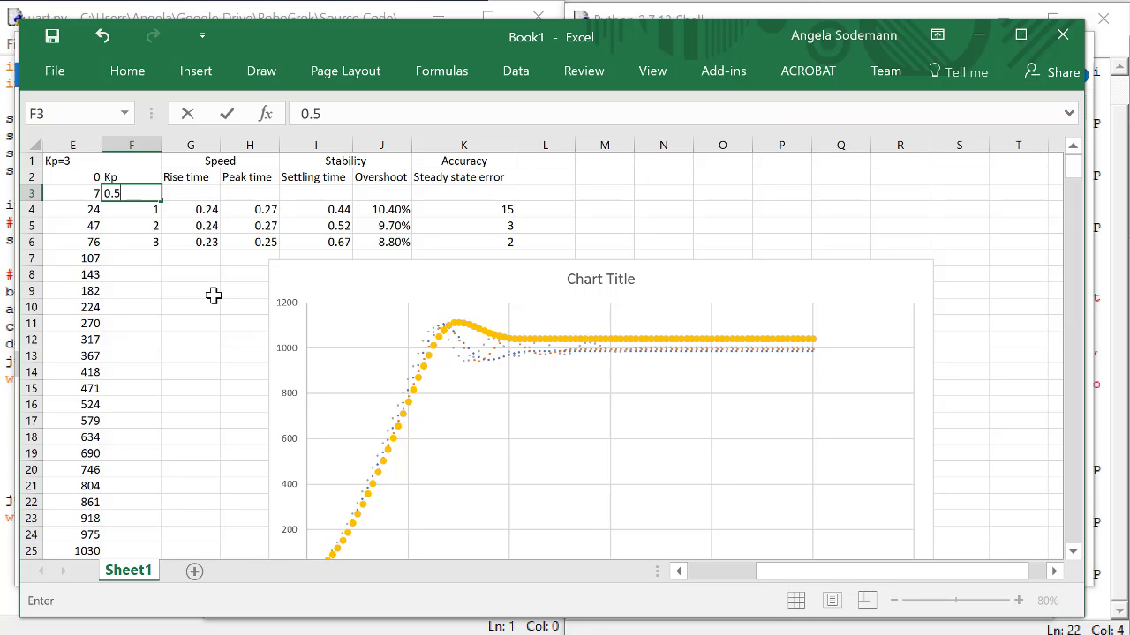
pyautogui.press('Return')
# Find the rise time in the Kp=0.5 data and enter 0.25 in G3 of the performance table.
pyautogui.hscroll(-3, 221, 453)
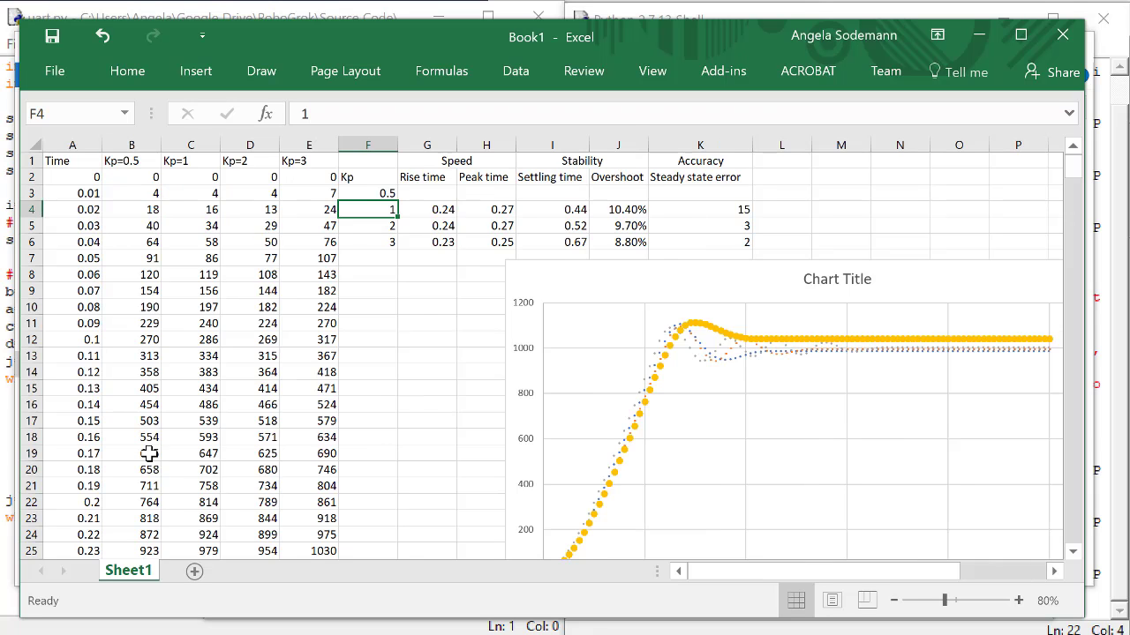
pyautogui.scroll(-2, 150, 455)
pyautogui.scroll(-1, 149, 452)
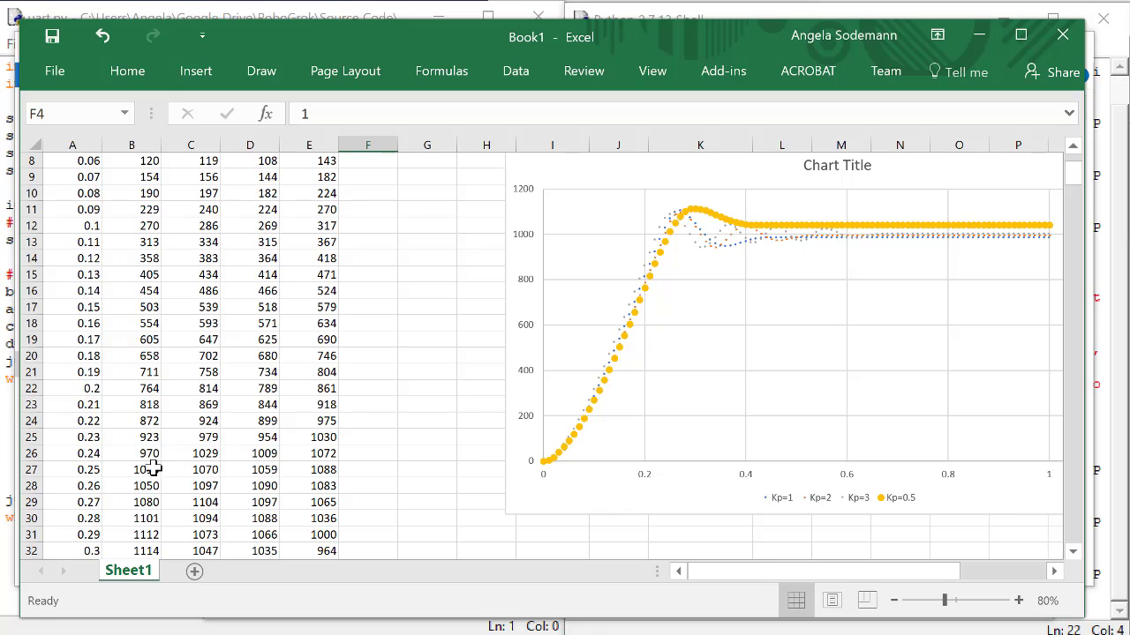
pyautogui.click(148, 469)
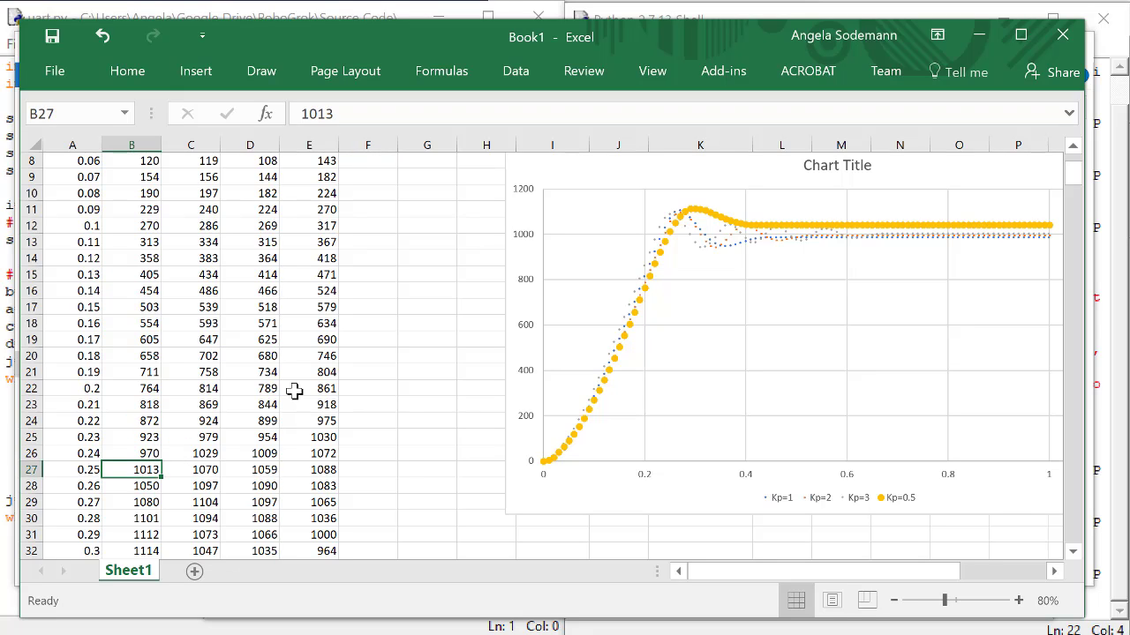
pyautogui.scroll(3, 294, 391)
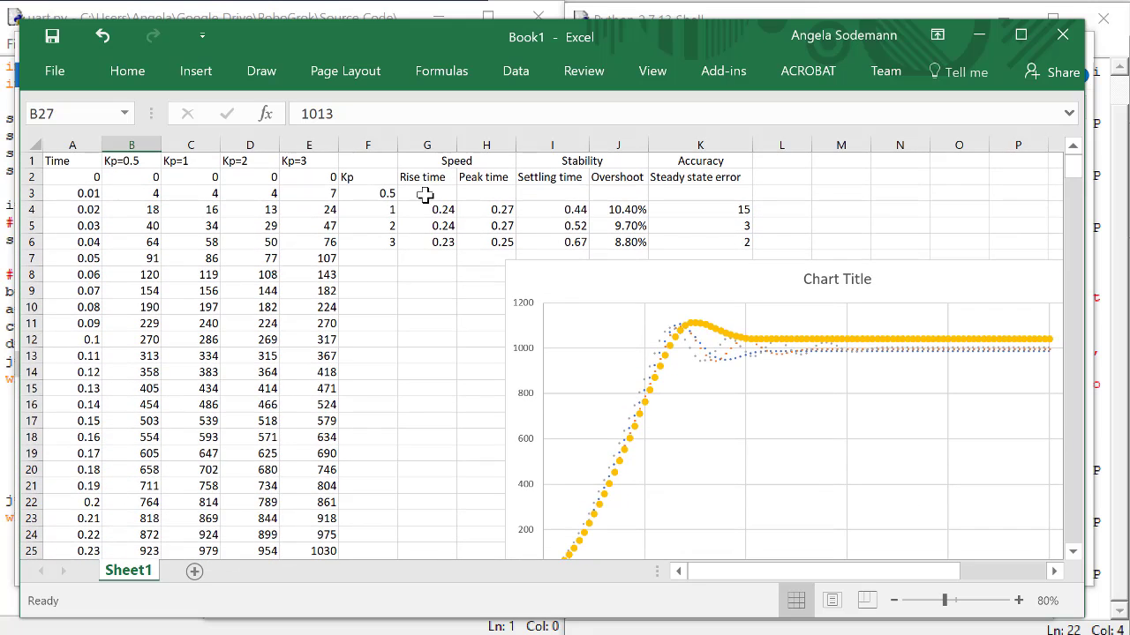
pyautogui.click(425, 194)
pyautogui.write('0.25')
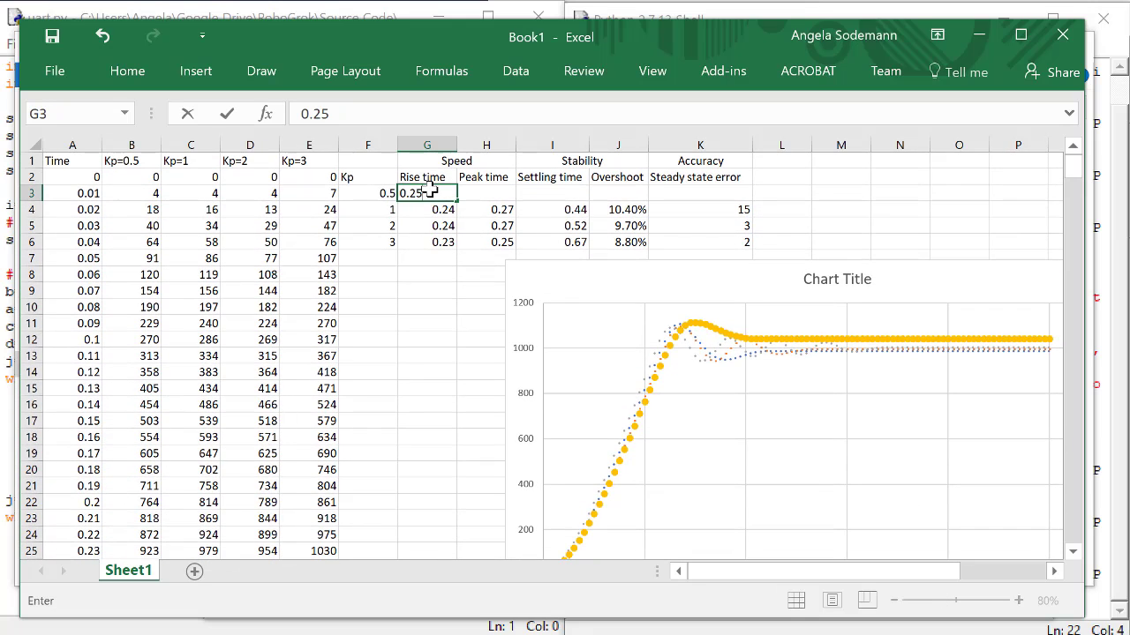
pyautogui.press('Tab')
# Locate the peak value in the Kp=0.5 data and enter its peak time, 0.3, in H3.
pyautogui.scroll(-4, 291, 353)
pyautogui.click(133, 452)
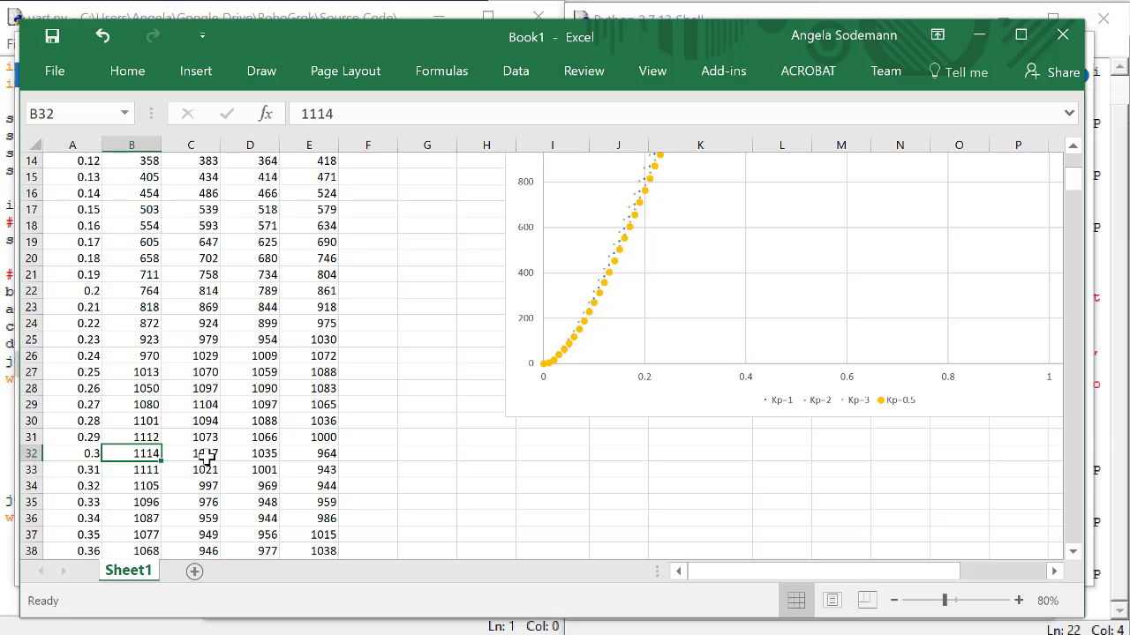
pyautogui.scroll(4, 206, 456)
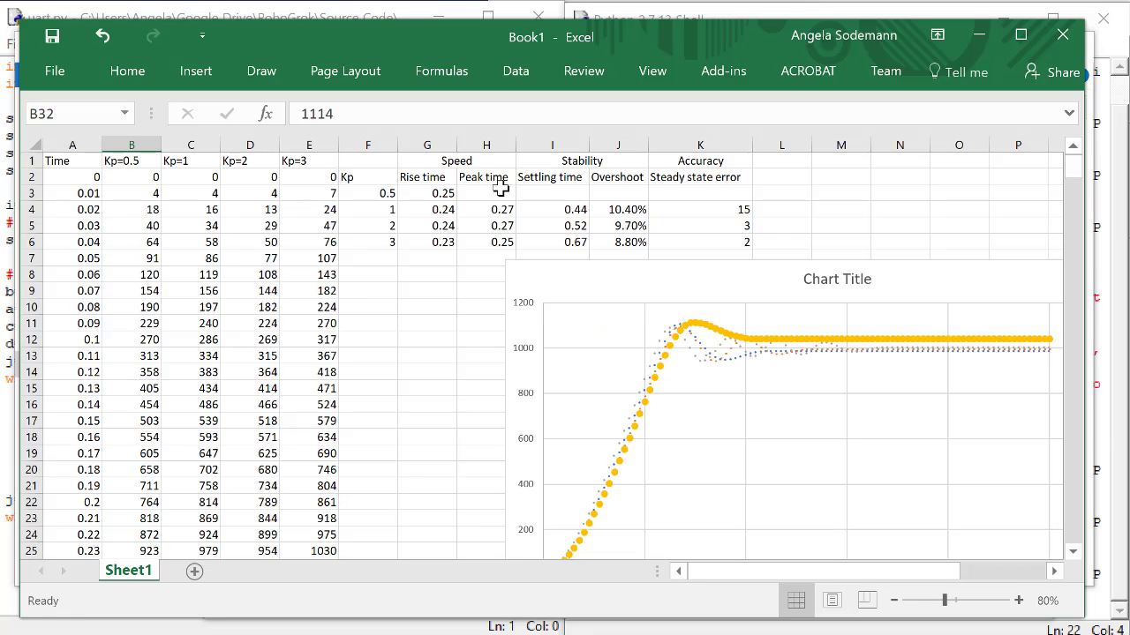
pyautogui.click(496, 194)
pyautogui.write('0.3')
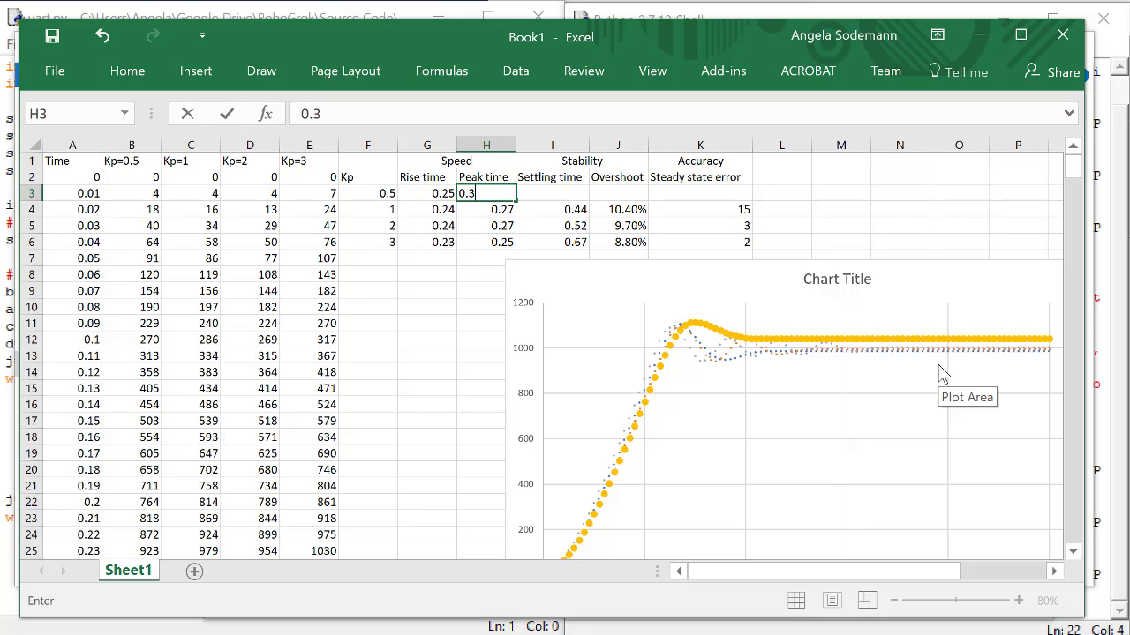
pyautogui.press('Tab')
# Locate where the Kp=0.5 data settles and enter 0.41 as its settling time in I3.
pyautogui.scroll(-1, 165, 366)
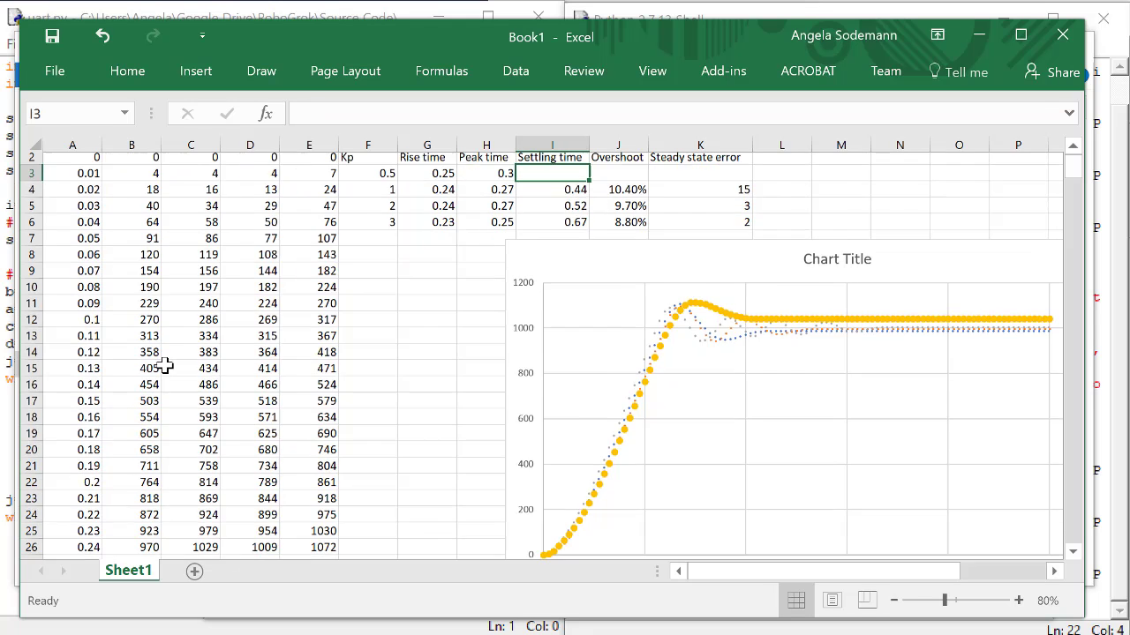
pyautogui.scroll(-10, 165, 367)
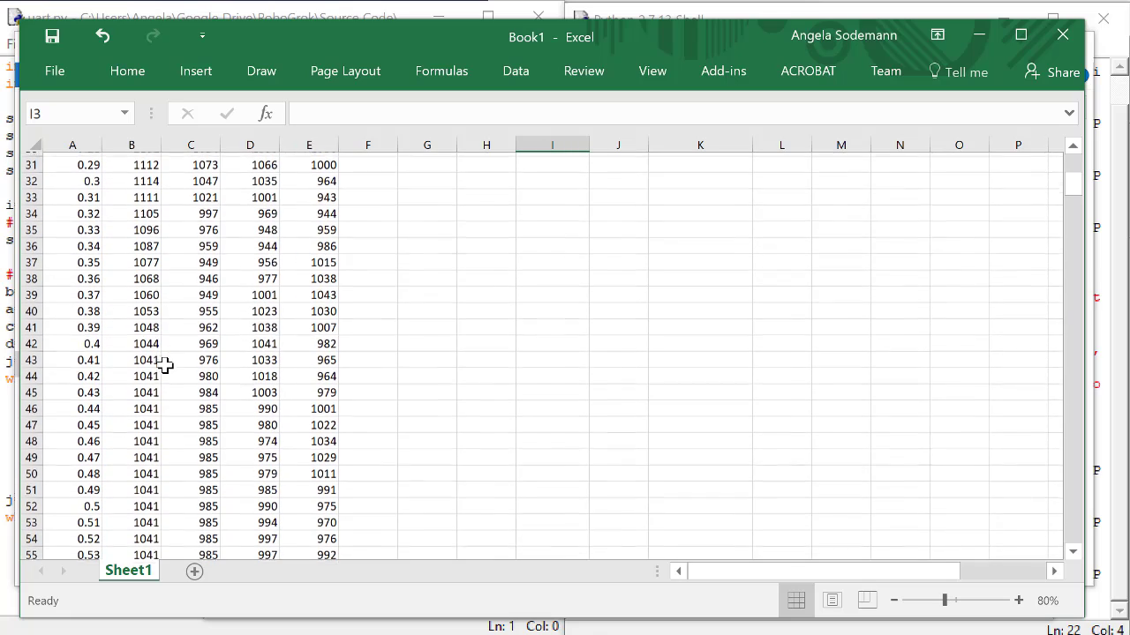
pyautogui.scroll(-1, 165, 366)
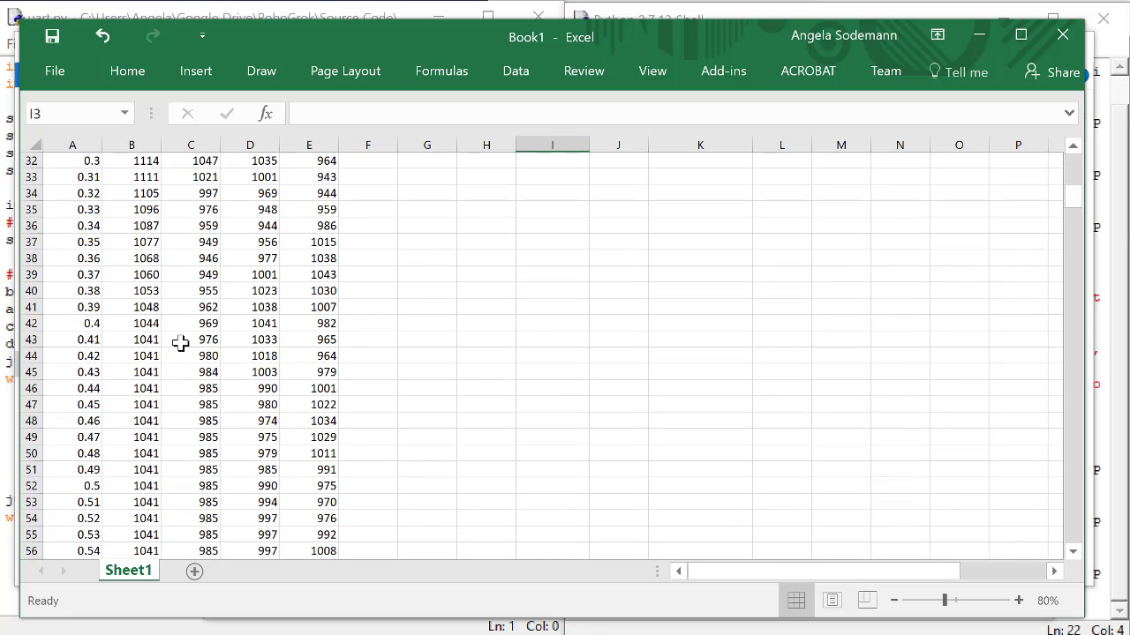
pyautogui.click(154, 339)
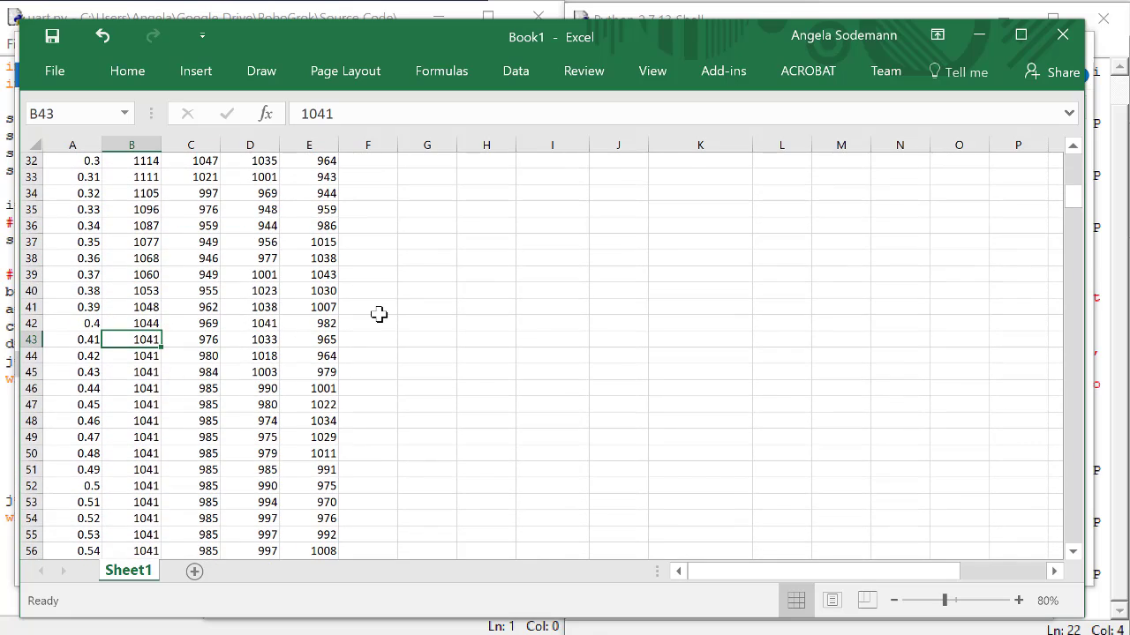
pyautogui.scroll(10, 379, 314)
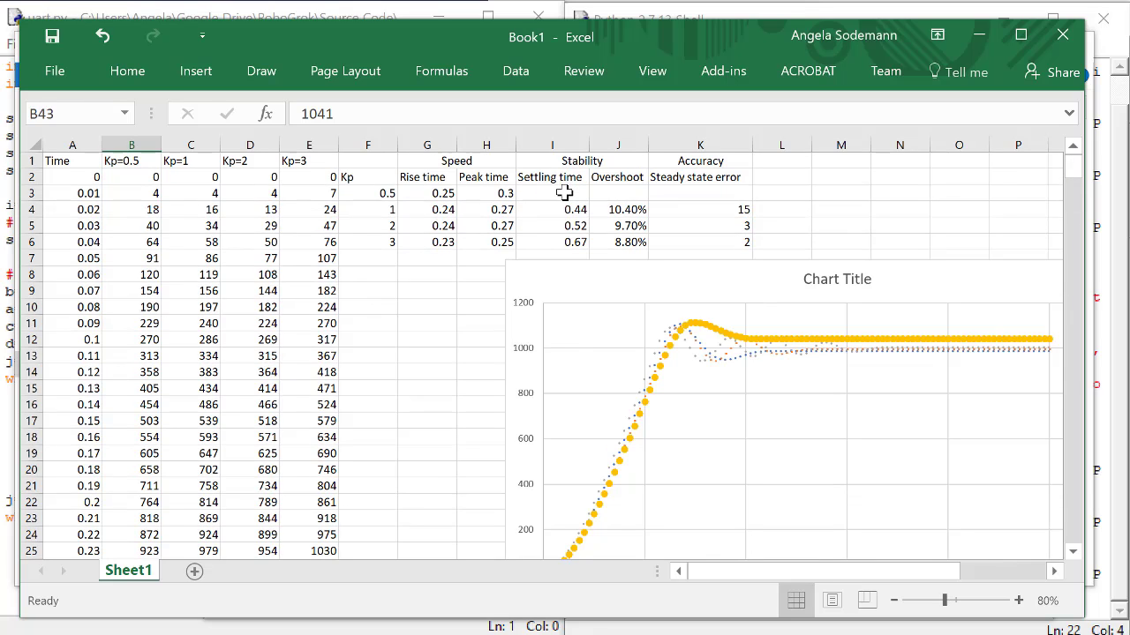
pyautogui.click(564, 193)
pyautogui.write('0.')
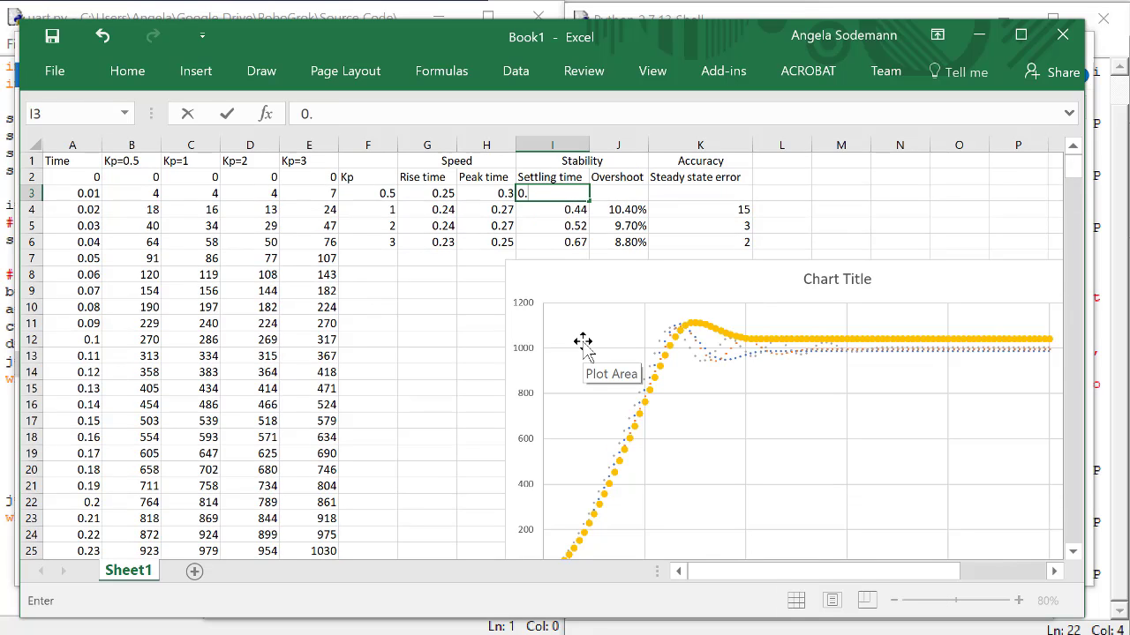
pyautogui.write('41')
pyautogui.press('Tab')
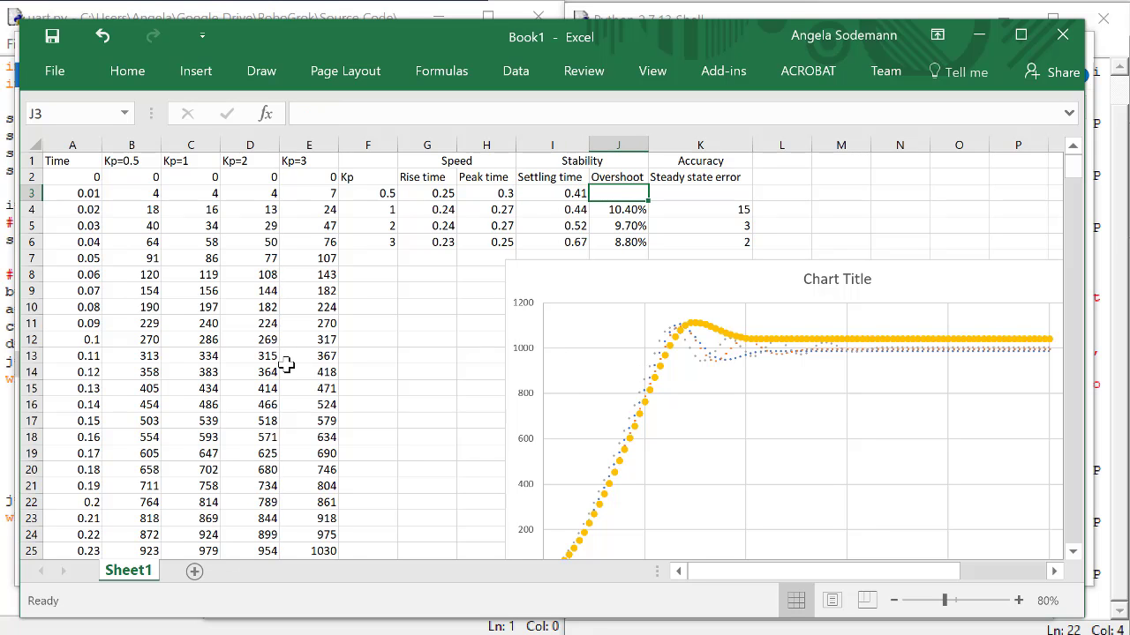
# Calculate the Kp=0.5 overshoot in J3 with =114/1000 and format the cell as a percentage with two decimals.
pyautogui.scroll(-6, 286, 364)
pyautogui.scroll(-3, 286, 365)
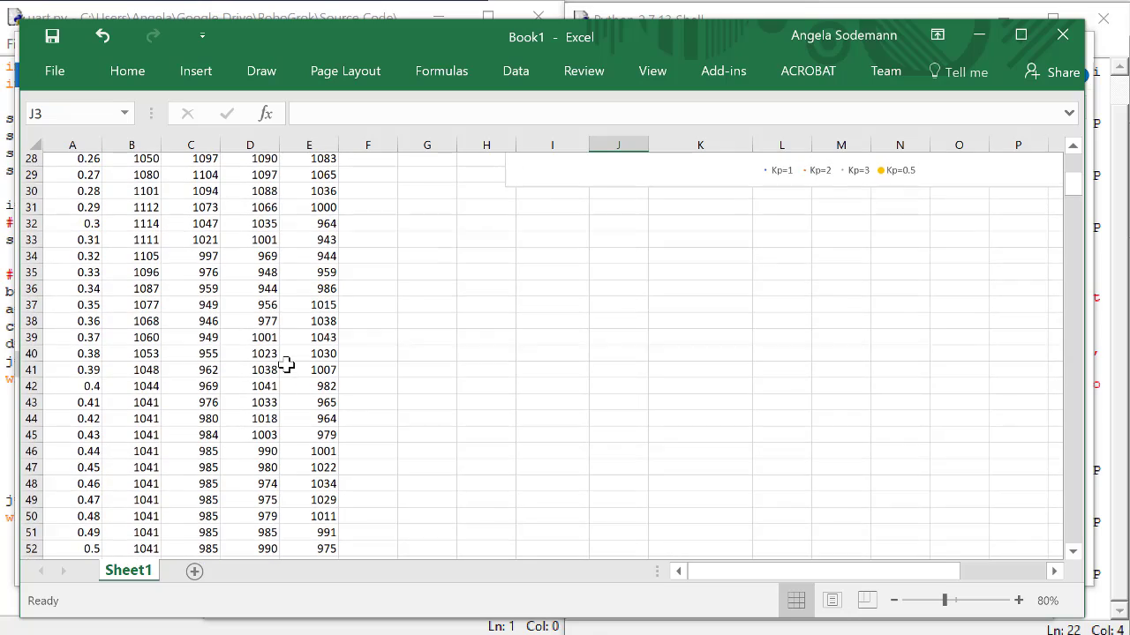
pyautogui.scroll(9, 287, 365)
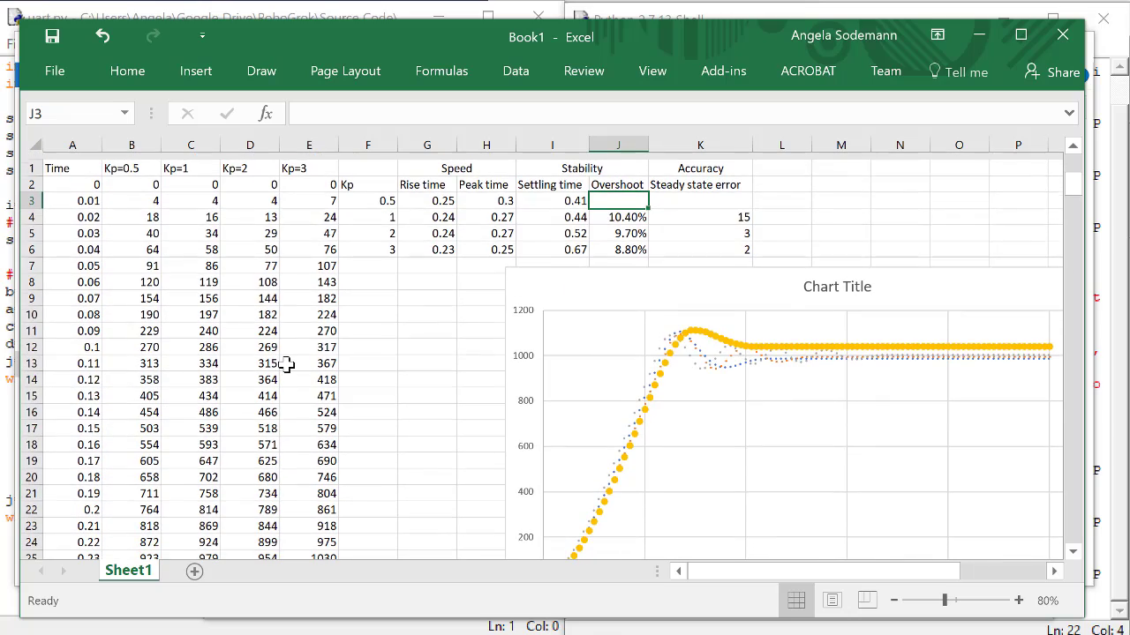
pyautogui.write('=')
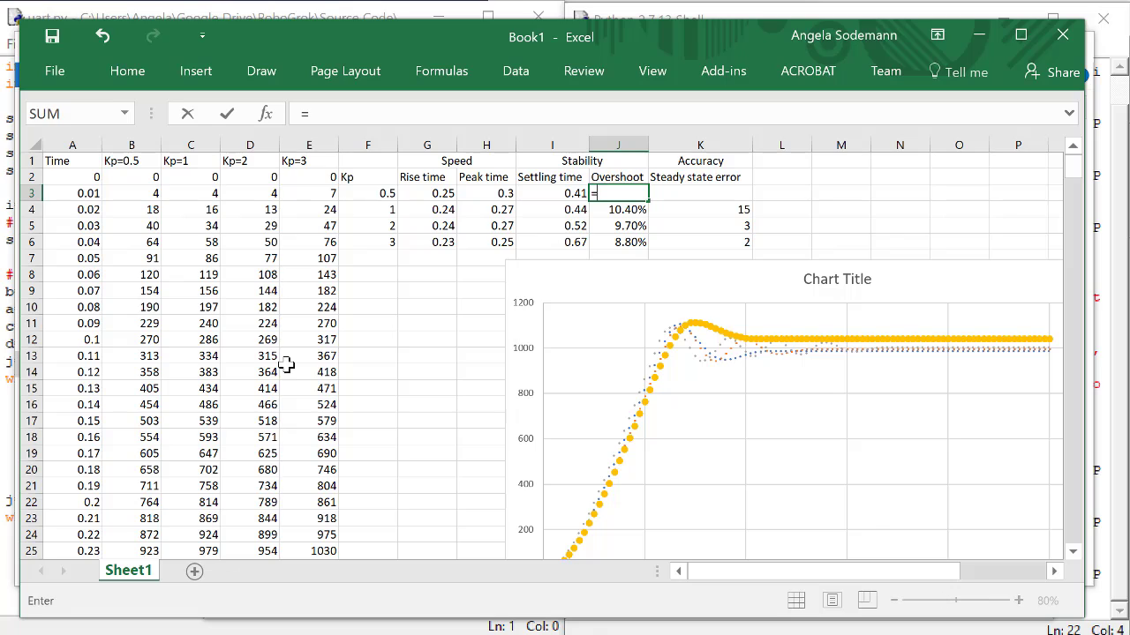
pyautogui.write('114/1000')
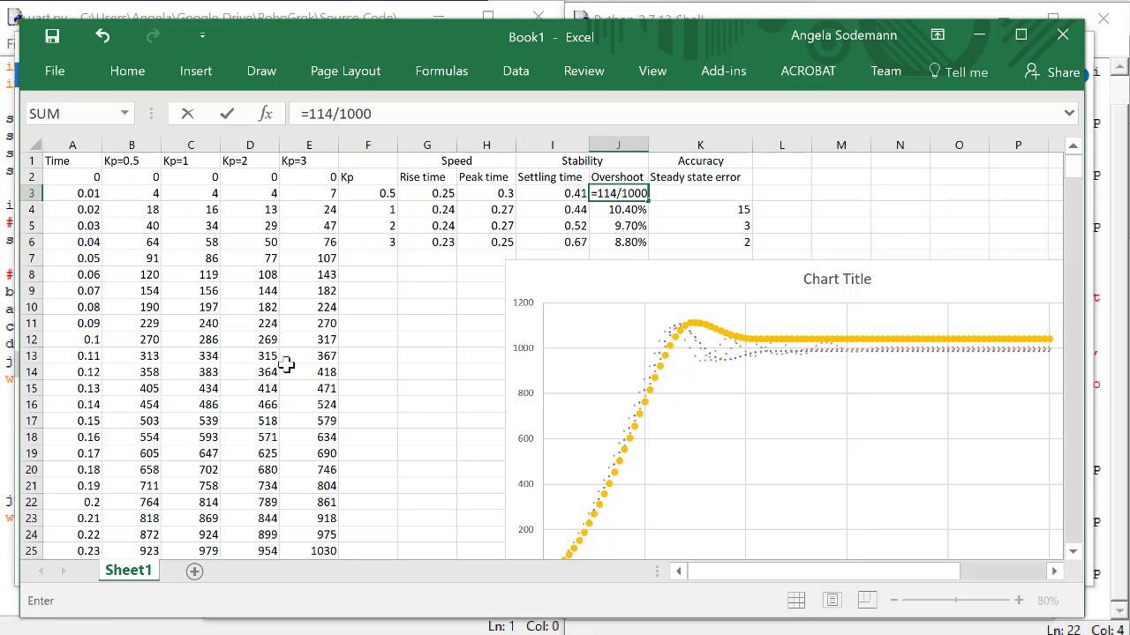
pyautogui.press('Return')
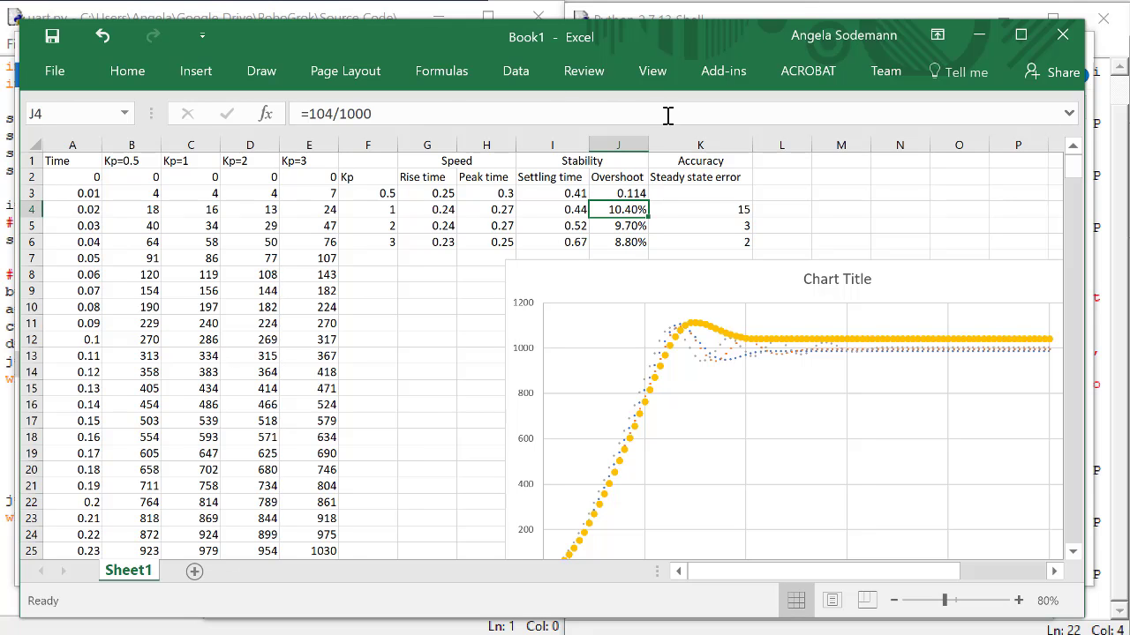
pyautogui.press('Up')
pyautogui.hotkey('ctrl', 'shift', '5')
pyautogui.click(353, 436)
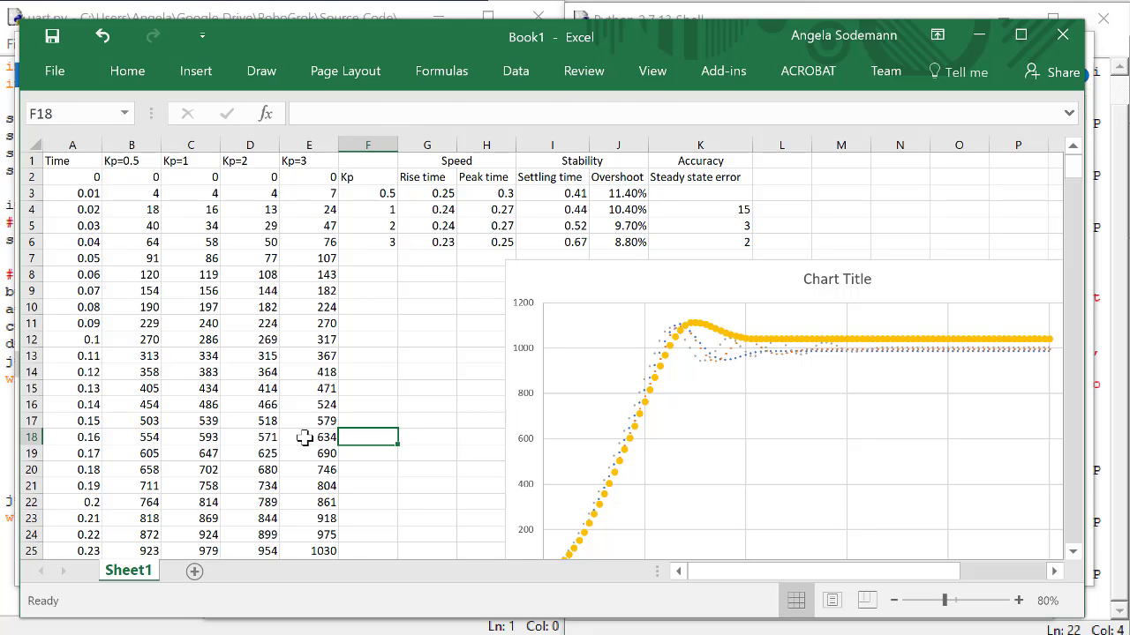
# Check the final values of the Kp=0.5 data and enter 41 as its steady state error in K3.
pyautogui.scroll(-9, 304, 438)
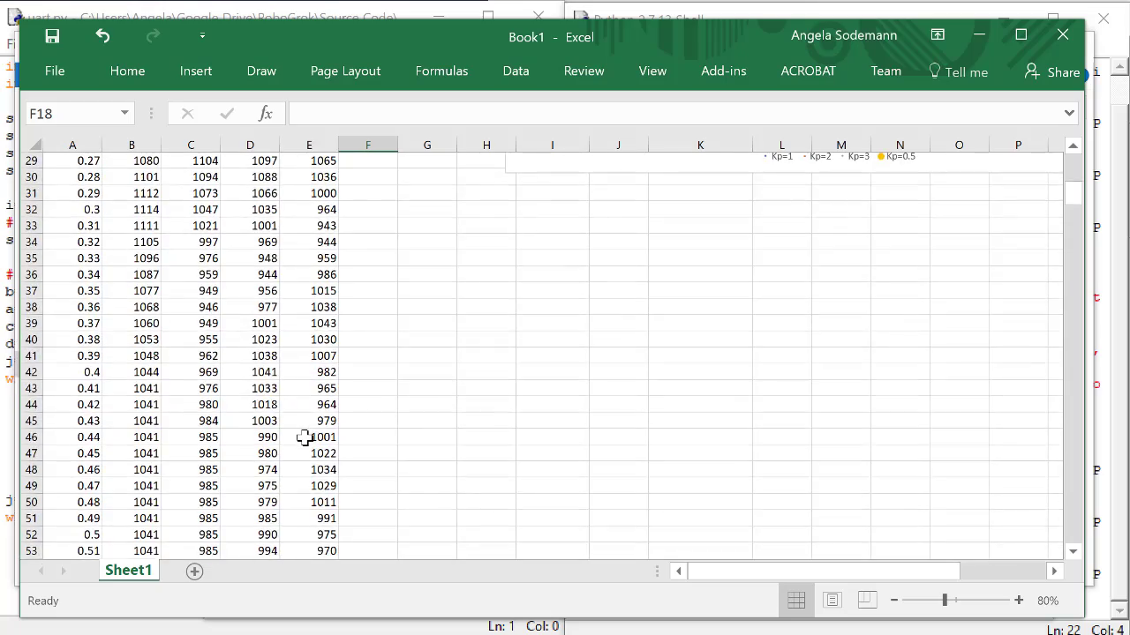
pyautogui.scroll(-4, 304, 437)
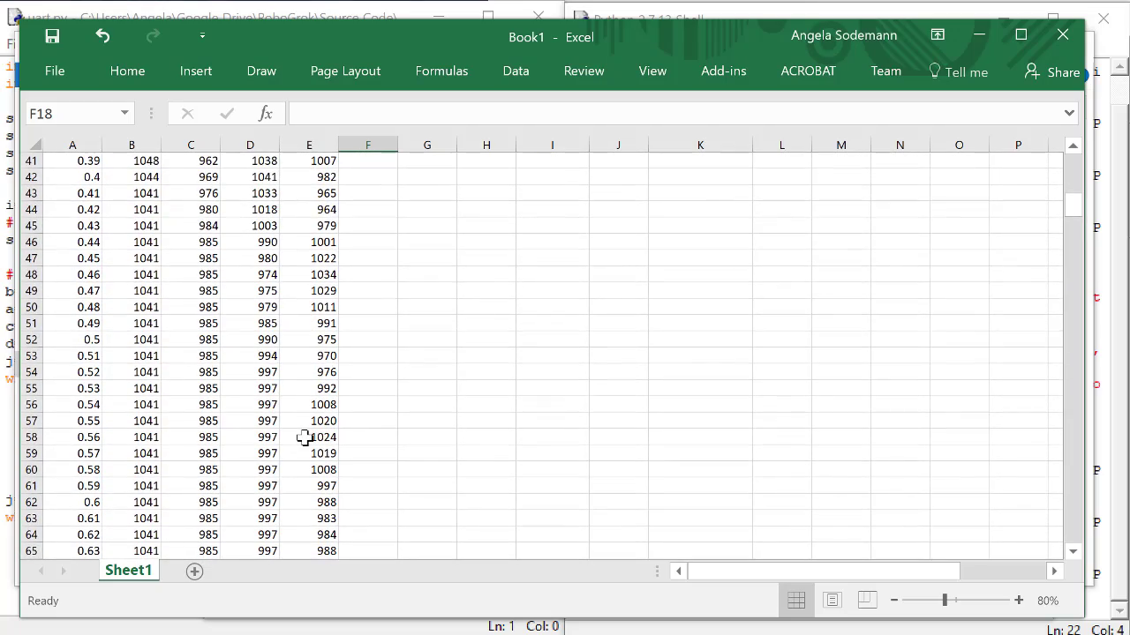
pyautogui.scroll(13, 304, 438)
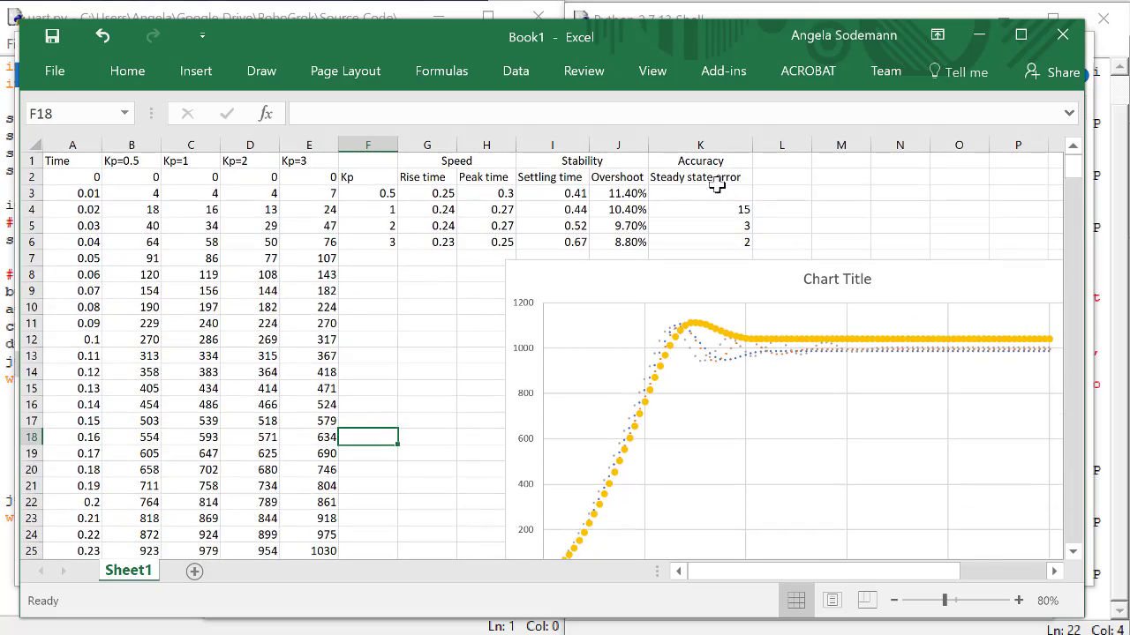
pyautogui.click(724, 192)
pyautogui.write('41')
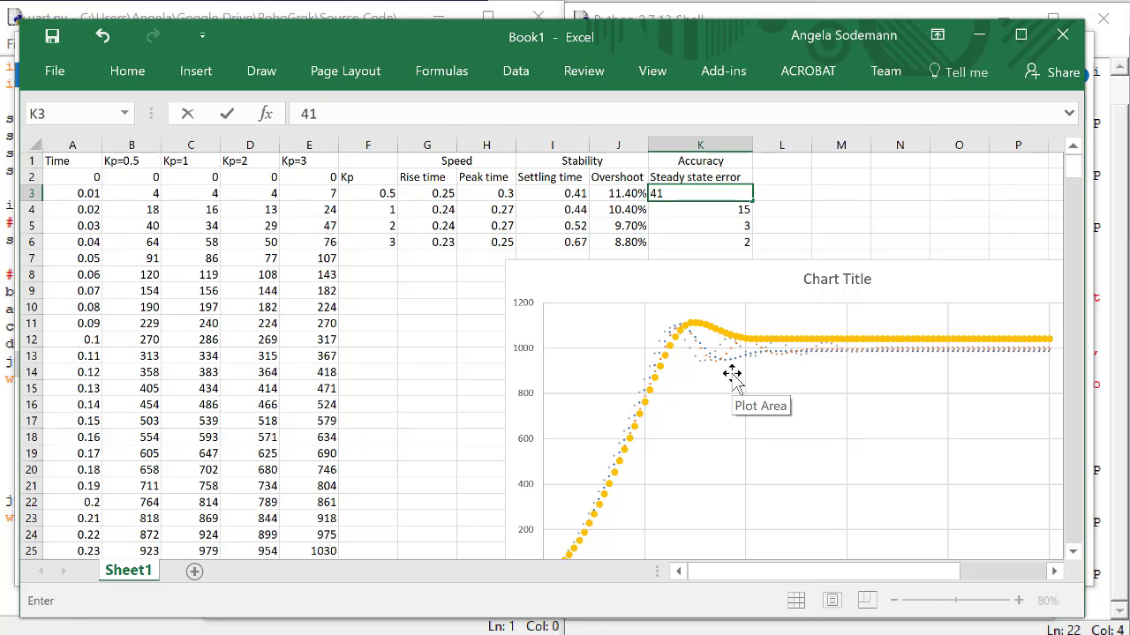
pyautogui.press('Return')
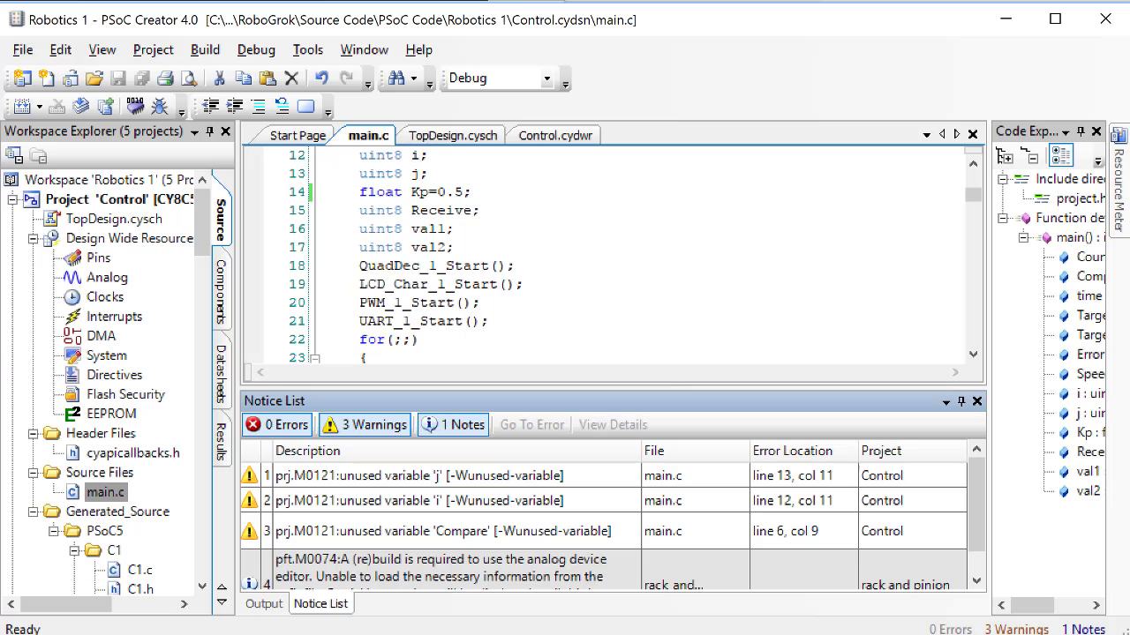
# In PSoC Creator, set the float Kp to 0.1 on line 14 of main.c and program the device.
pyautogui.press('BackSpace')
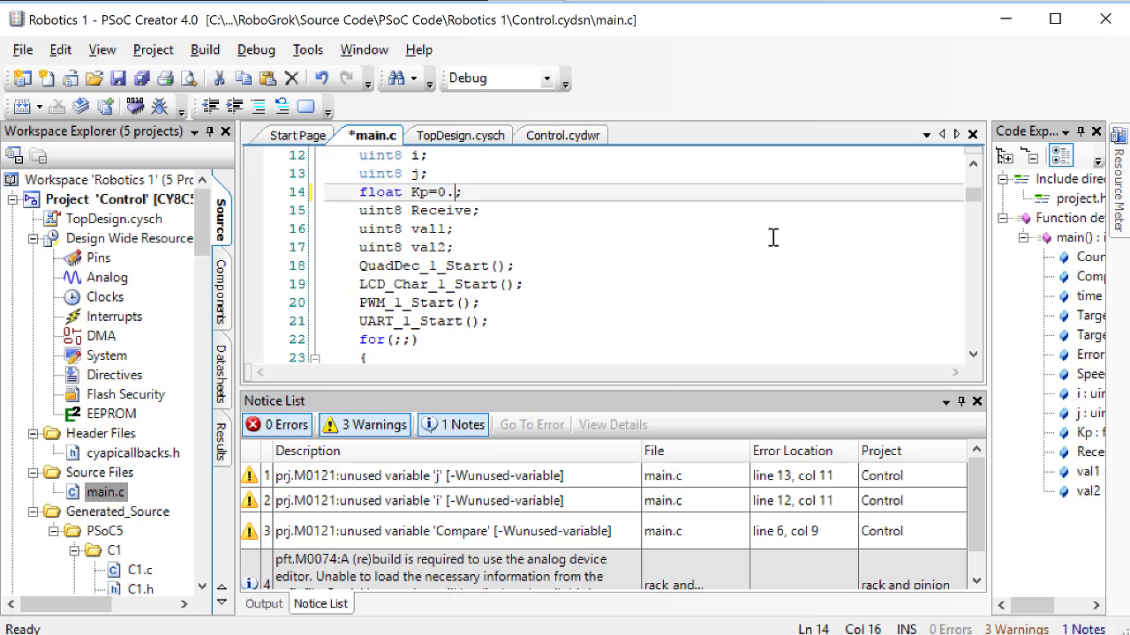
pyautogui.write('1')
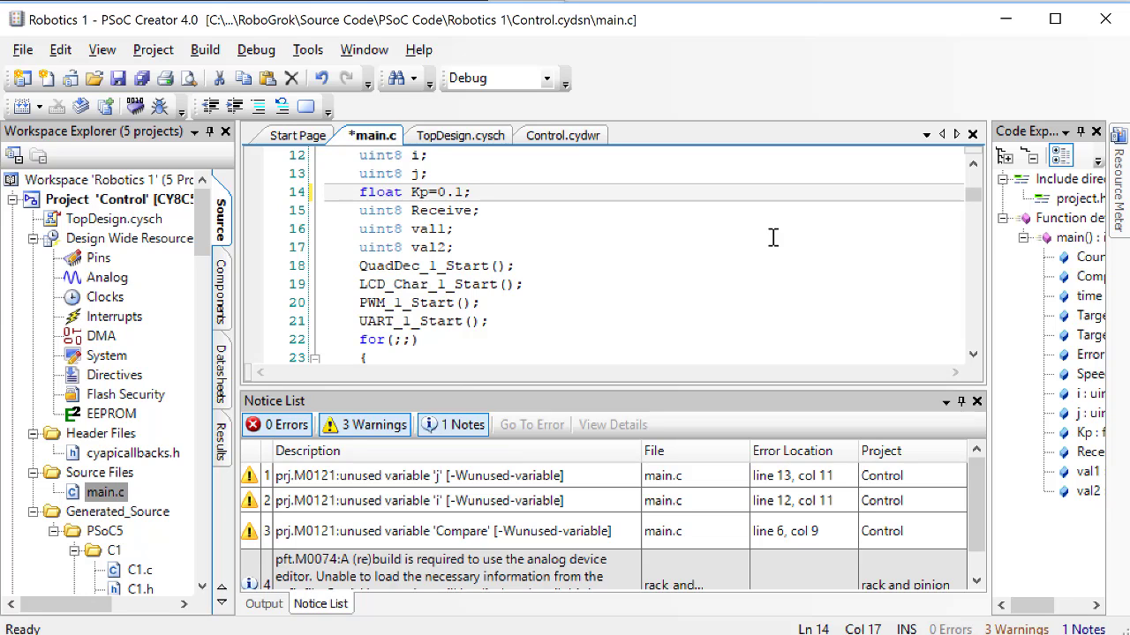
pyautogui.click(135, 106)
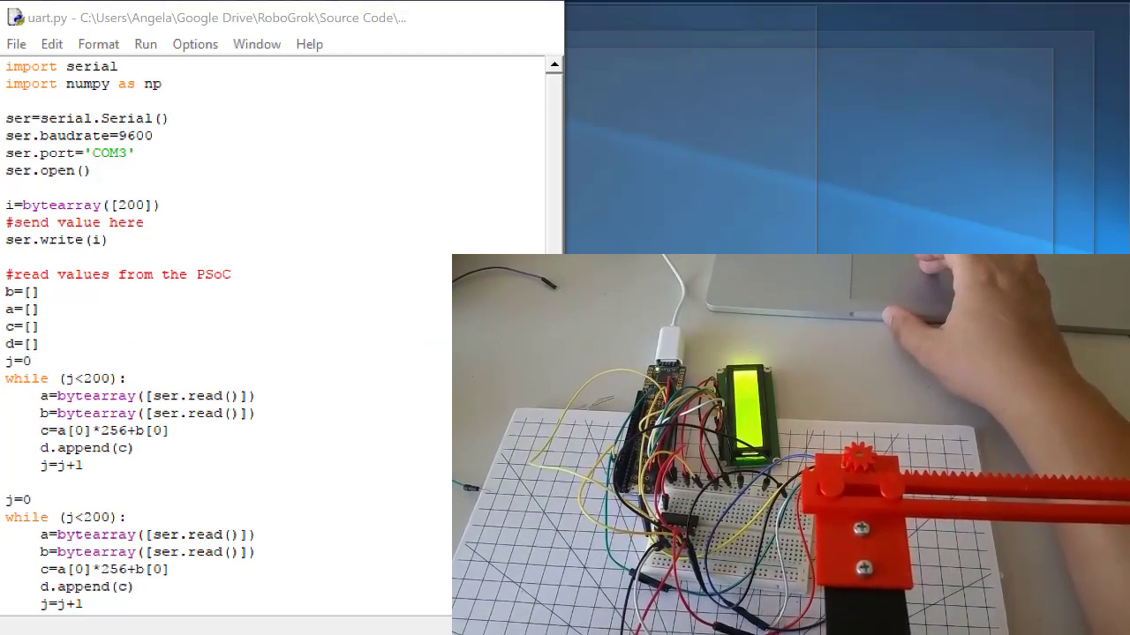
# Run the uart.py module in the Python editor and select all values in the Data text file in Notepad.
pyautogui.click(146, 49)
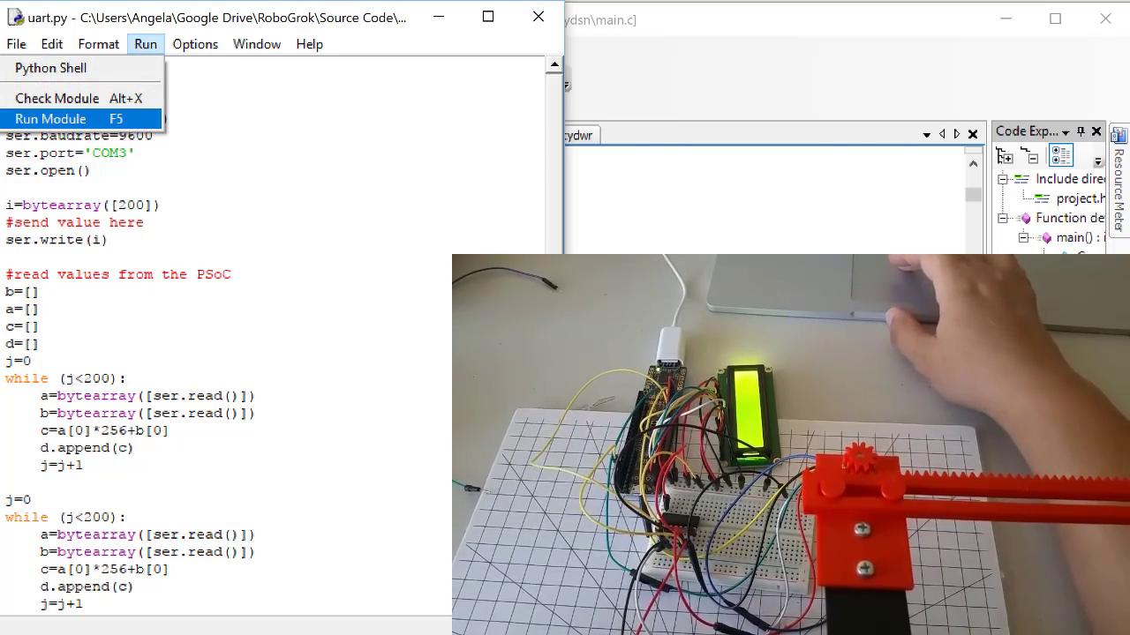
pyautogui.click(50, 119)
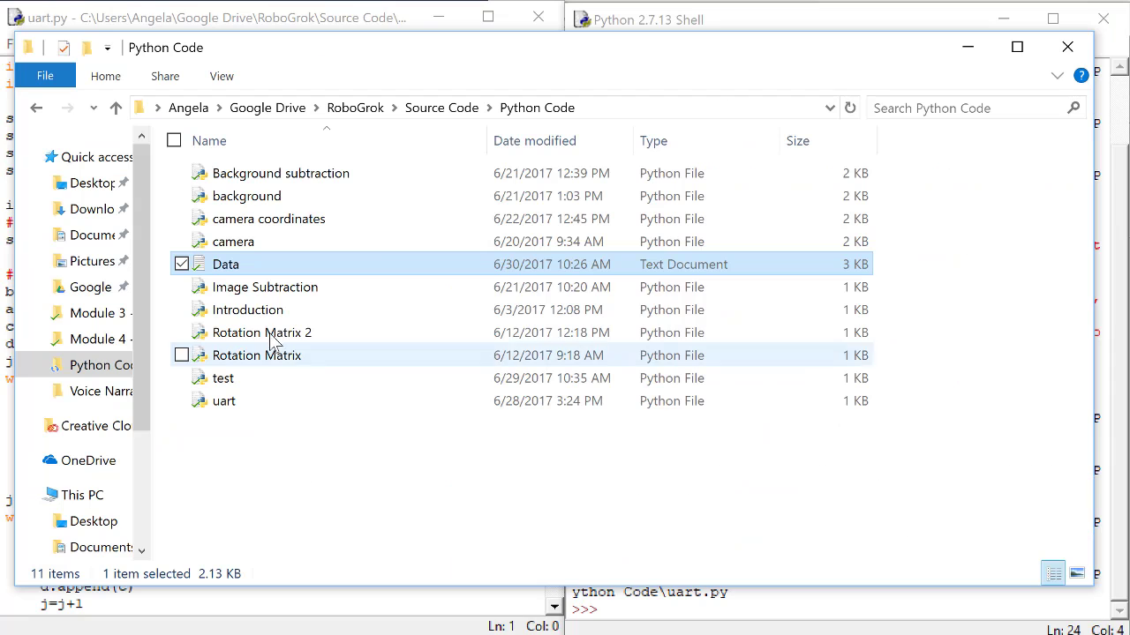
pyautogui.doubleClick(278, 263)
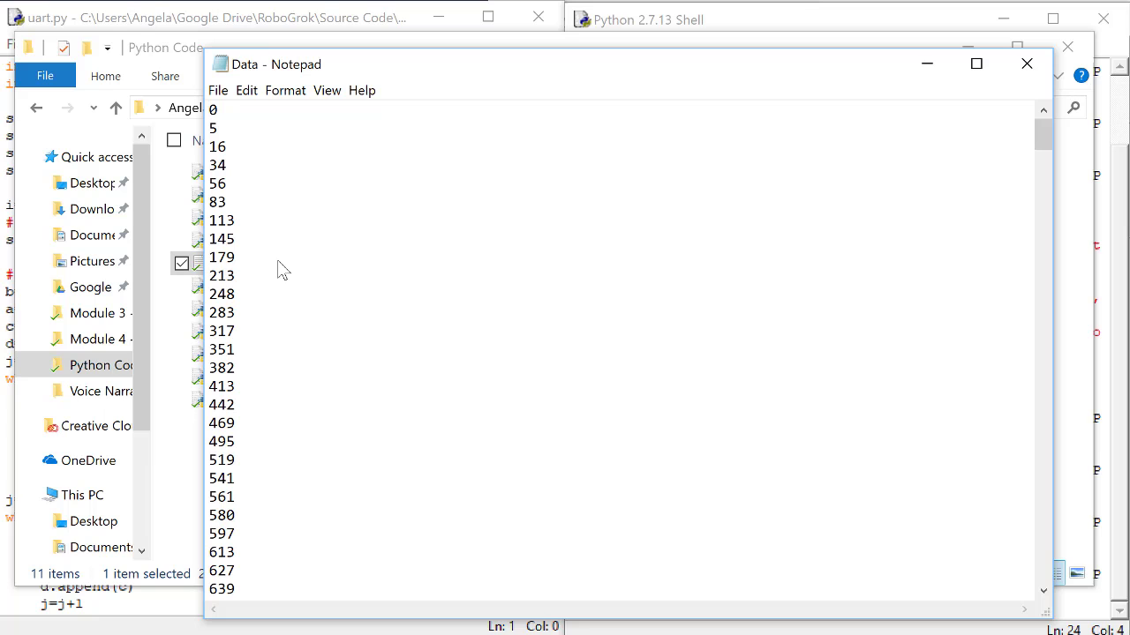
pyautogui.scroll(-20, 262, 572)
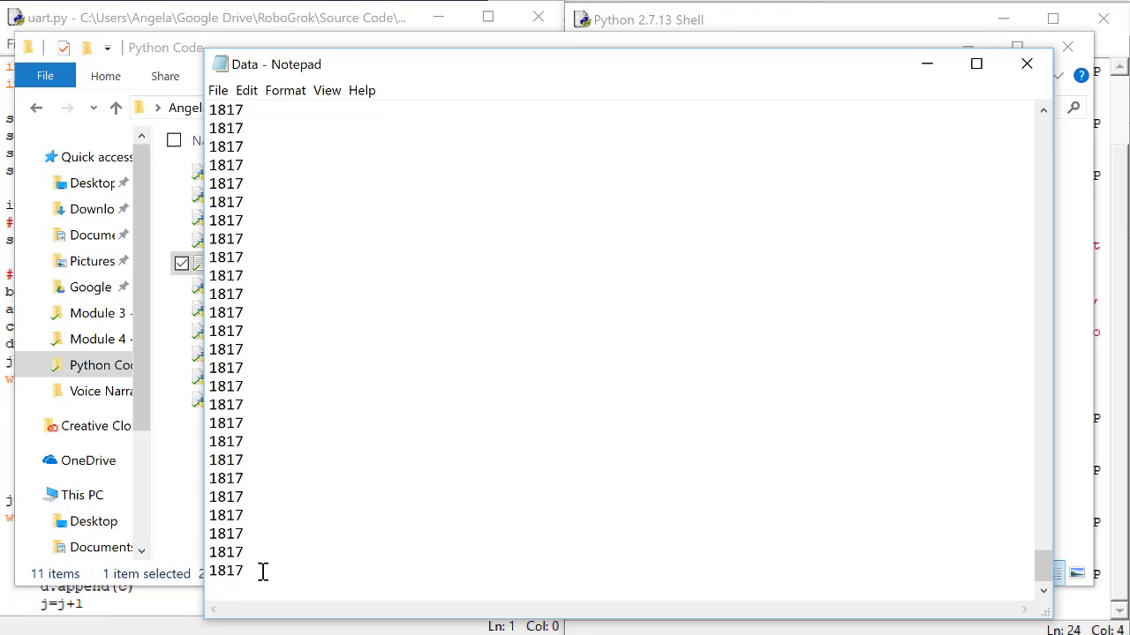
pyautogui.hotkey('ctrl', 'a')
# Switch to the Excel workbook and insert an empty column before the Kp=0.5 data in column B.
pyautogui.hotkey('alt', 'Tab')
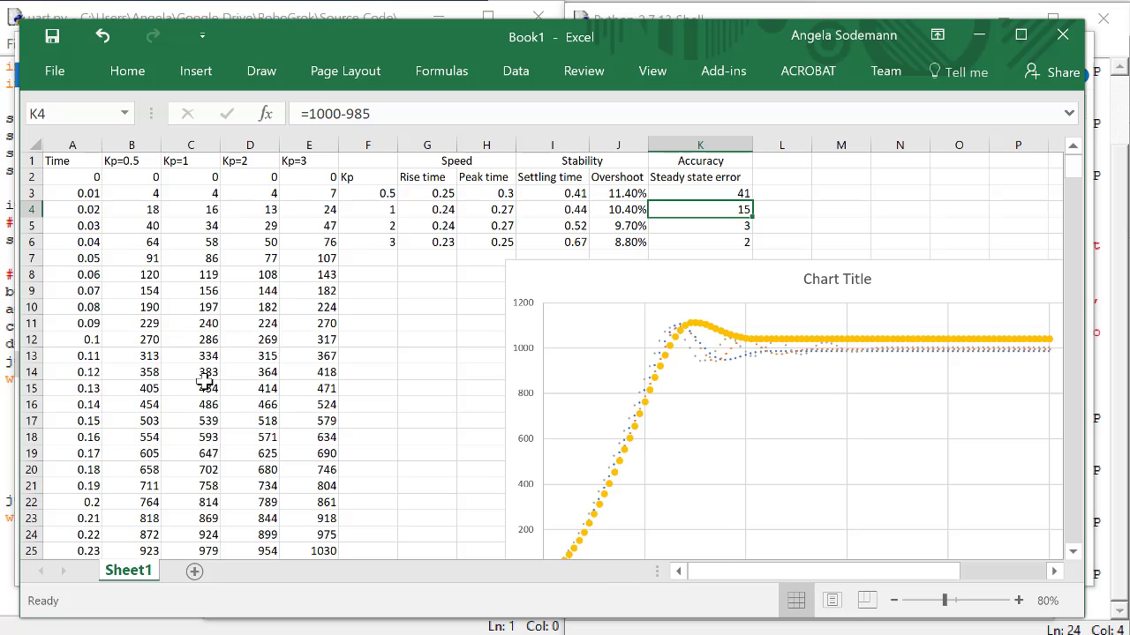
pyautogui.click(134, 143)
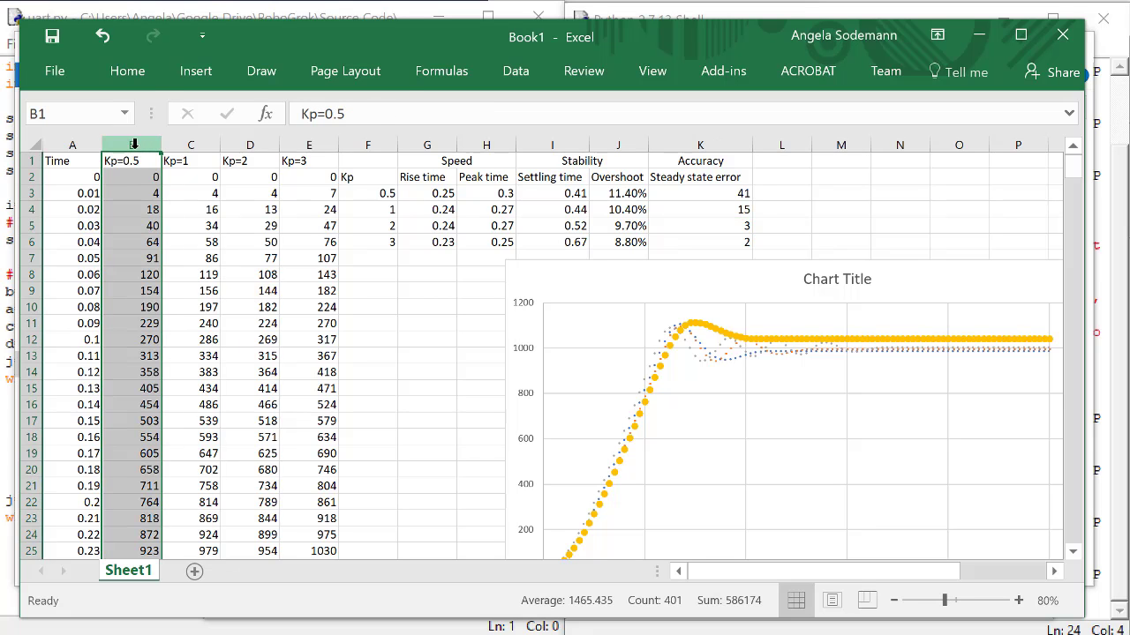
pyautogui.rightClick(133, 144)
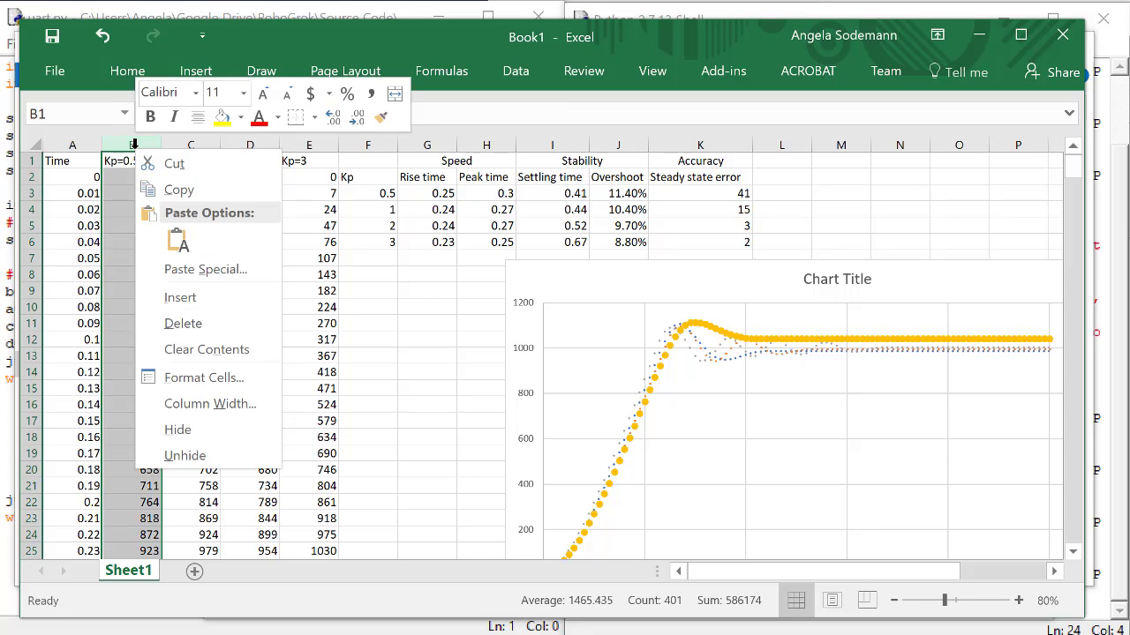
pyautogui.click(187, 298)
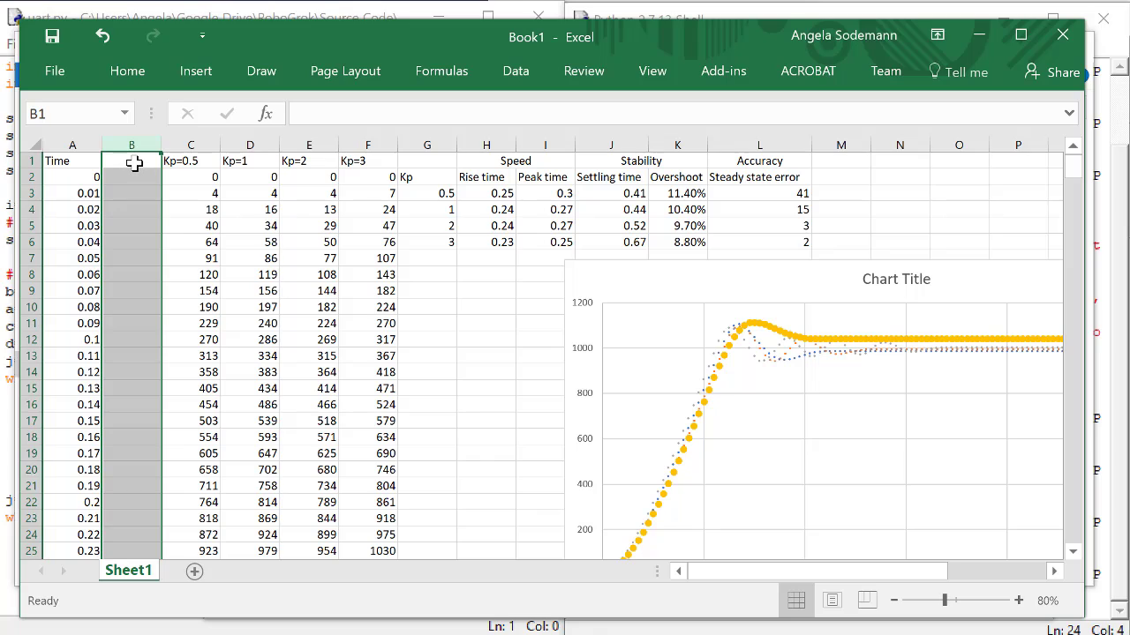
# Title the empty column B Kp=0.1 and paste the copied response values starting in B2.
pyautogui.click(134, 163)
pyautogui.write('K')
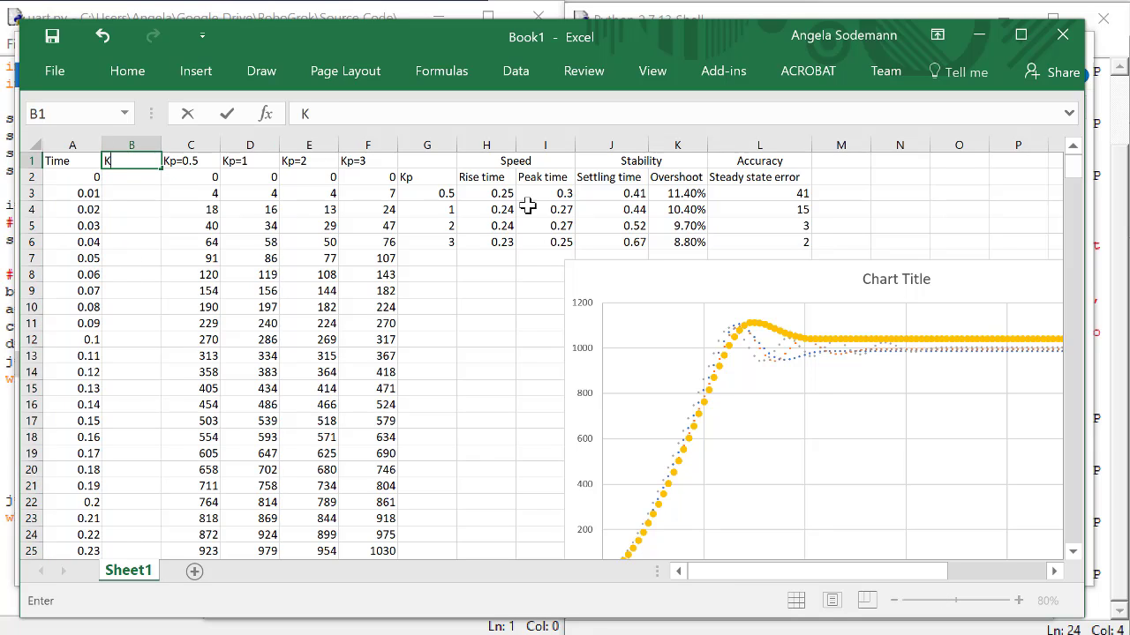
pyautogui.write('p=0.1')
pyautogui.press('Return')
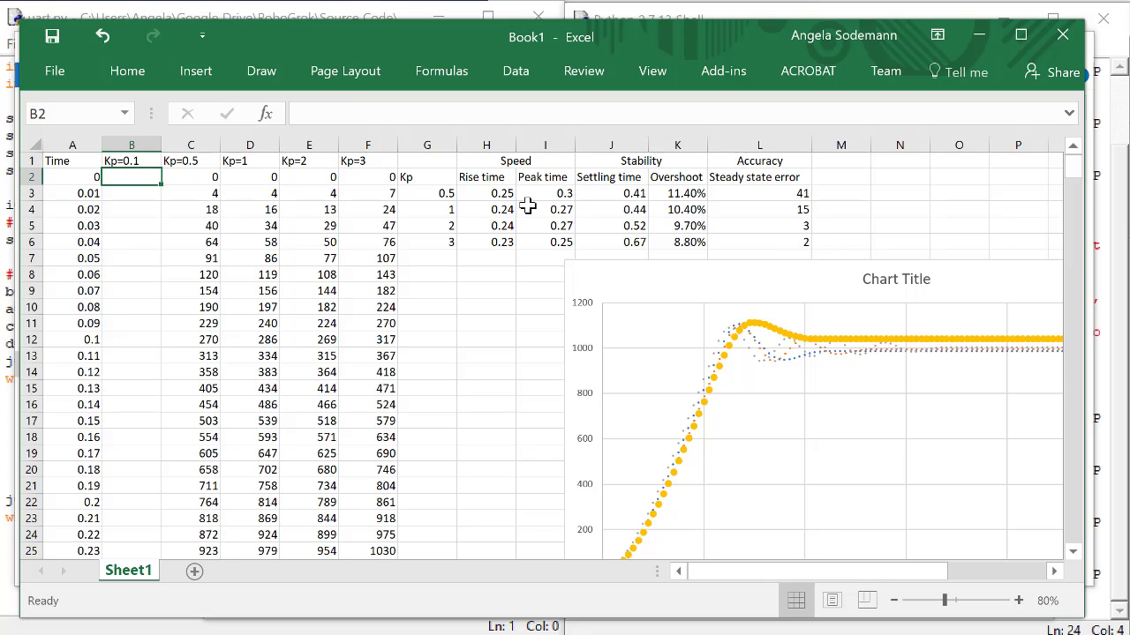
pyautogui.hotkey('ctrl', 'v')
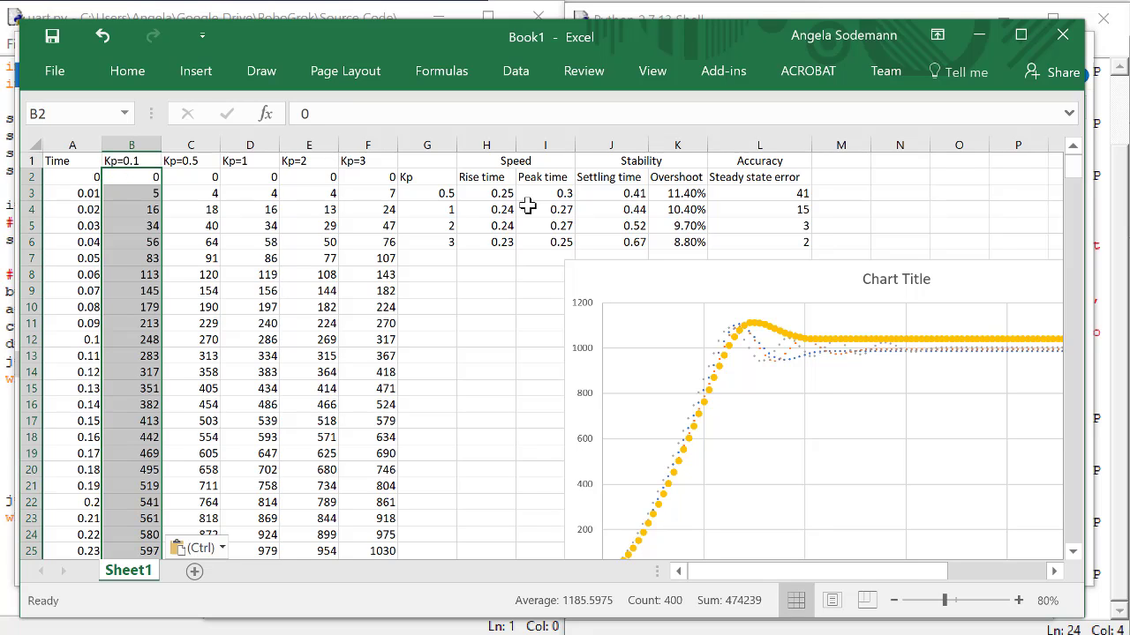
pyautogui.click(216, 209)
pyautogui.hotkey('shift', 'Down')
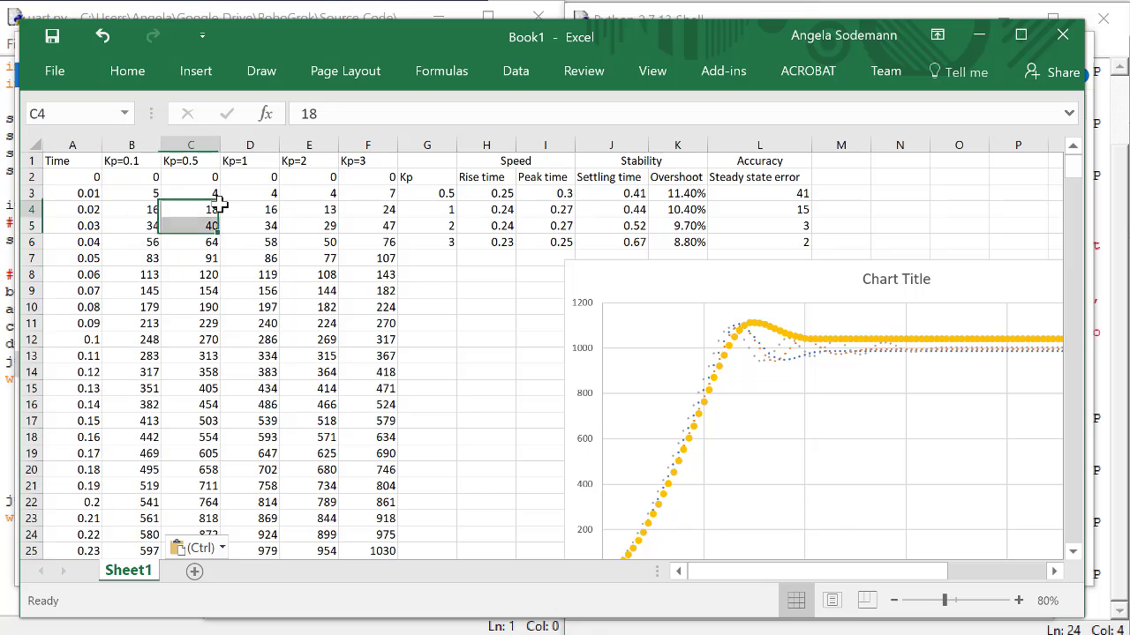
pyautogui.click(219, 204)
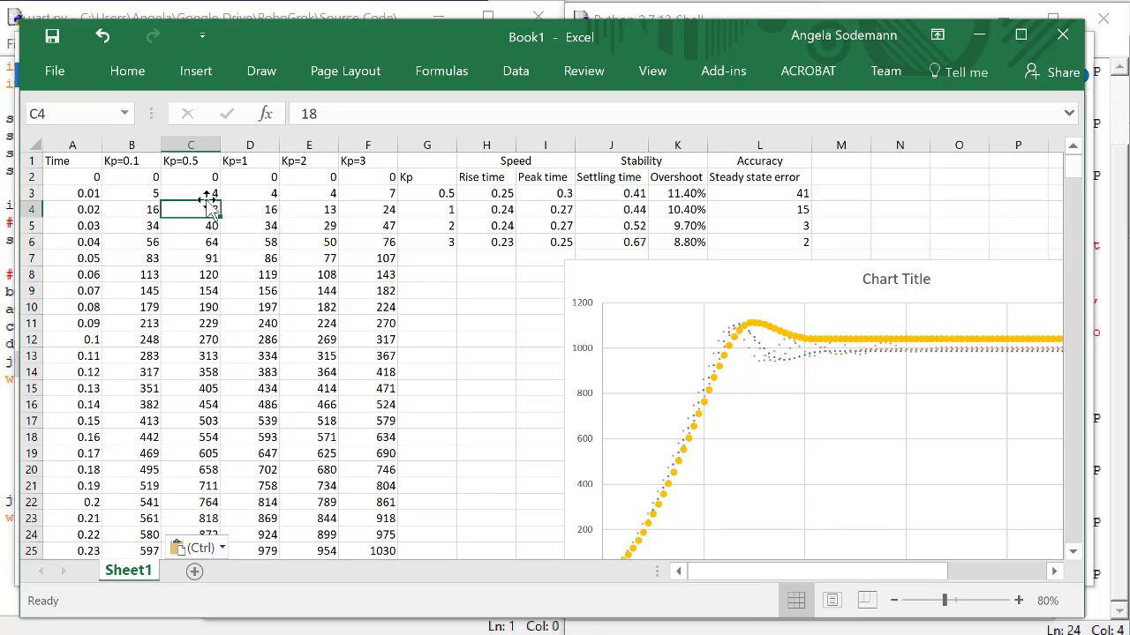
# Add a new data series to the chart with the time values A2:A102 as its X values.
pyautogui.click(758, 327)
pyautogui.rightClick(758, 327)
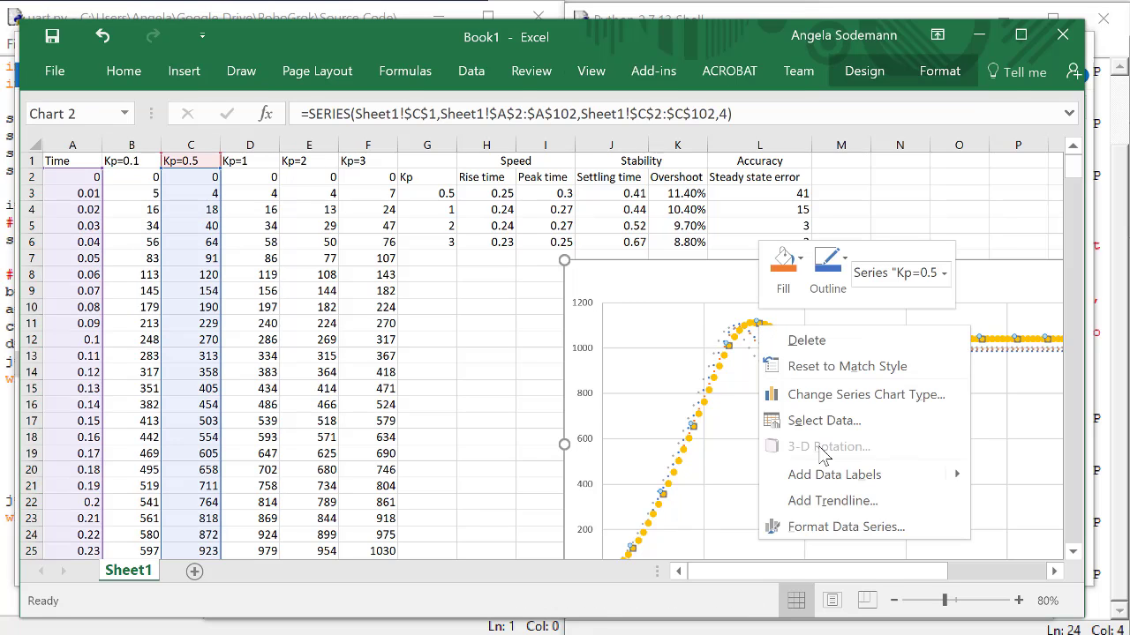
pyautogui.click(841, 420)
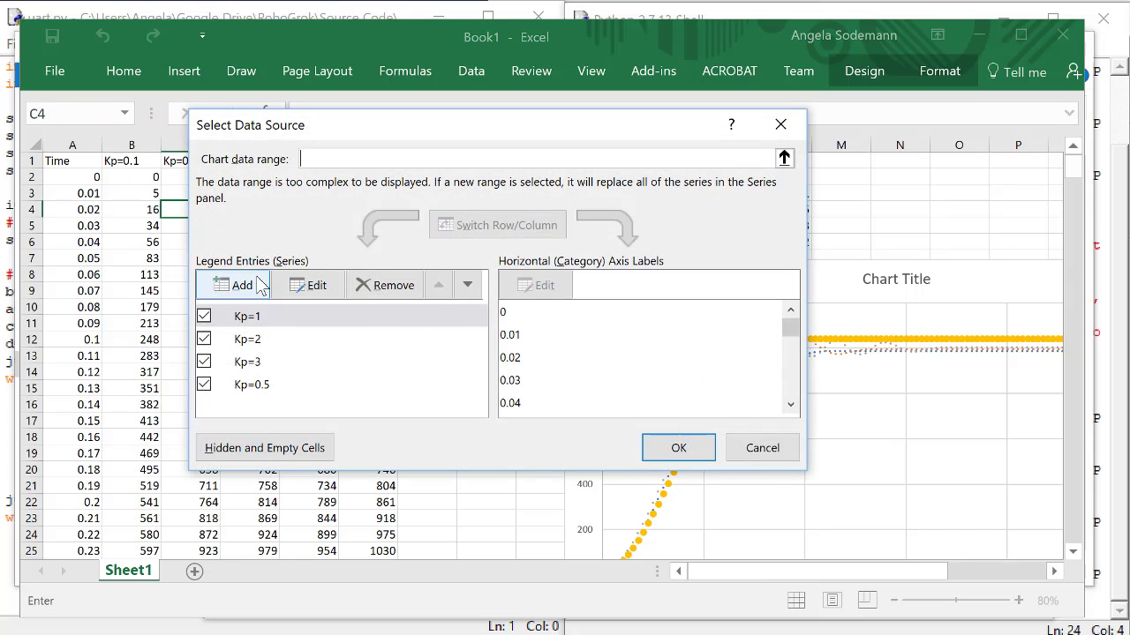
pyautogui.click(241, 285)
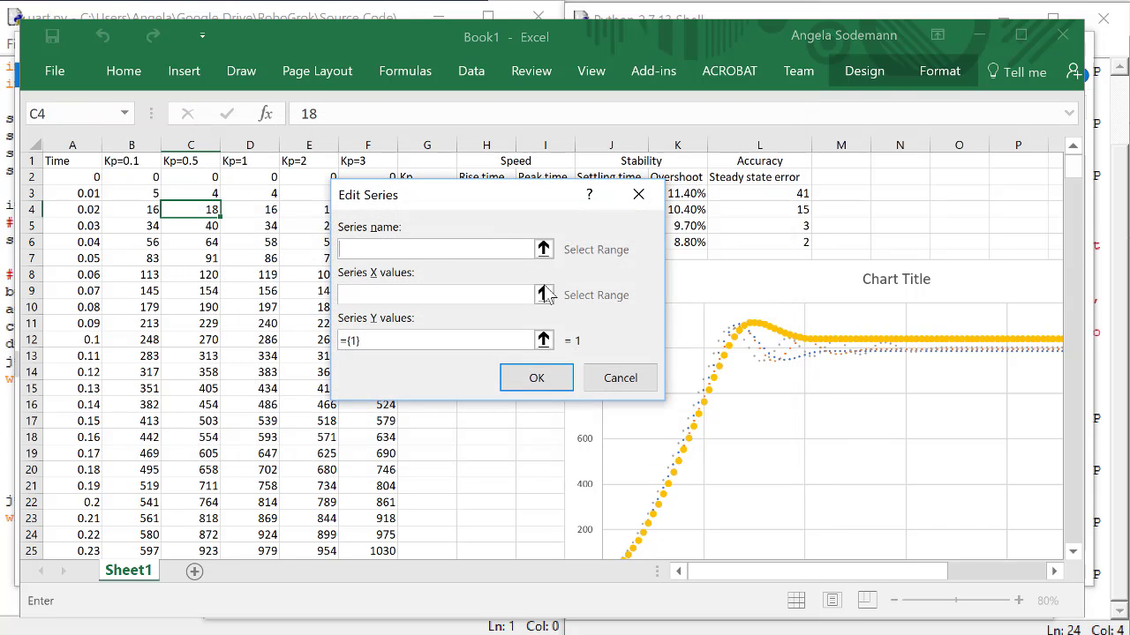
pyautogui.click(545, 295)
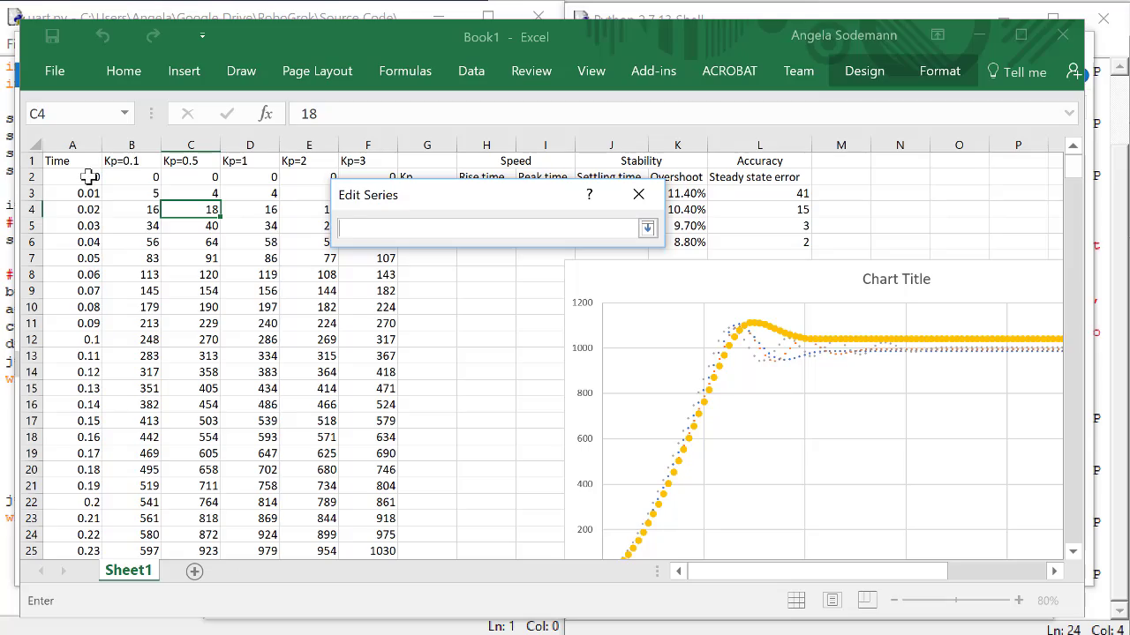
pyautogui.moveTo(89, 176); pyautogui.dragTo(88, 436)
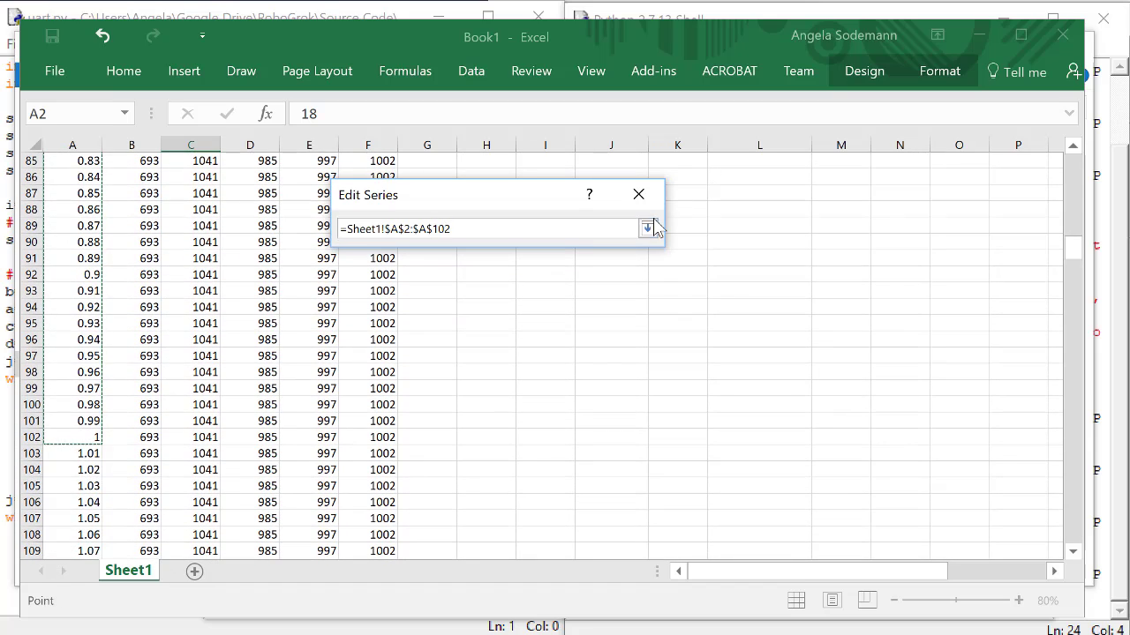
pyautogui.click(648, 228)
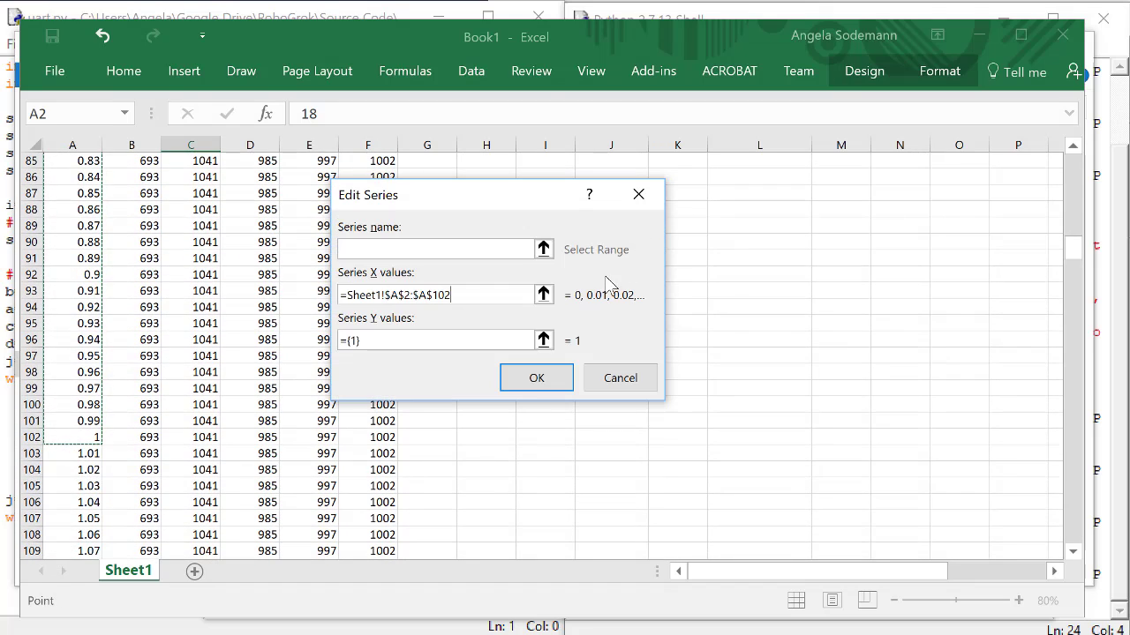
# Set the new series' Y values to the Kp=0.1 data in B2:B102.
pyautogui.click(542, 341)
pyautogui.scroll(20, 142, 240)
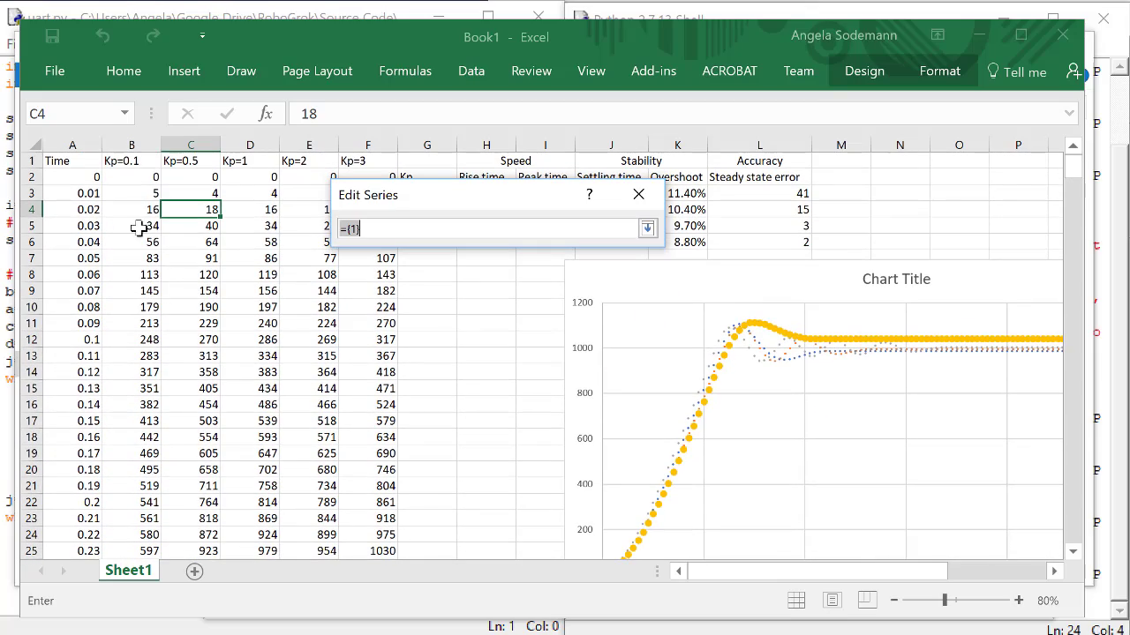
pyautogui.moveTo(153, 243); pyautogui.dragTo(133, 408)
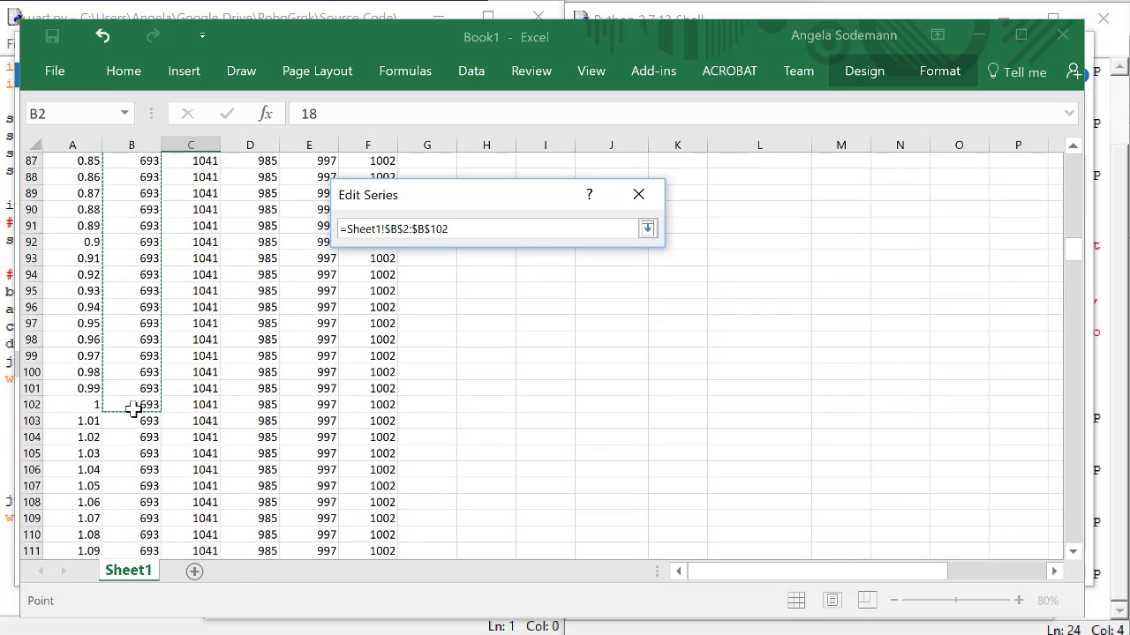
pyautogui.click(647, 229)
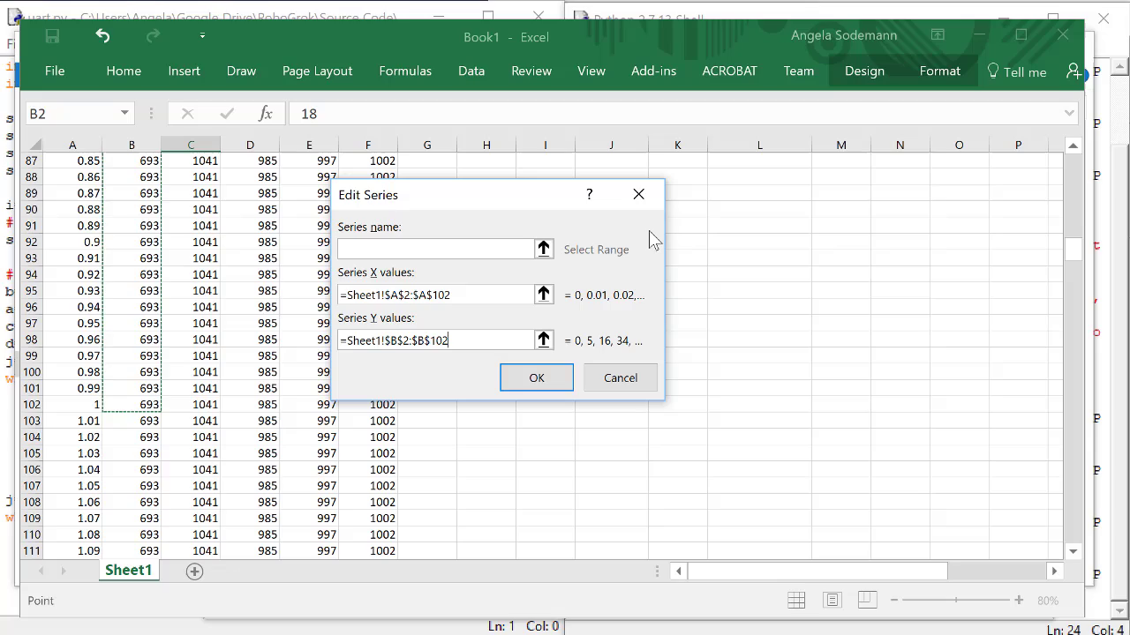
# Use cell A1 as the new series' name and apply the series to the chart.
pyautogui.click(546, 253)
pyautogui.scroll(20, 192, 326)
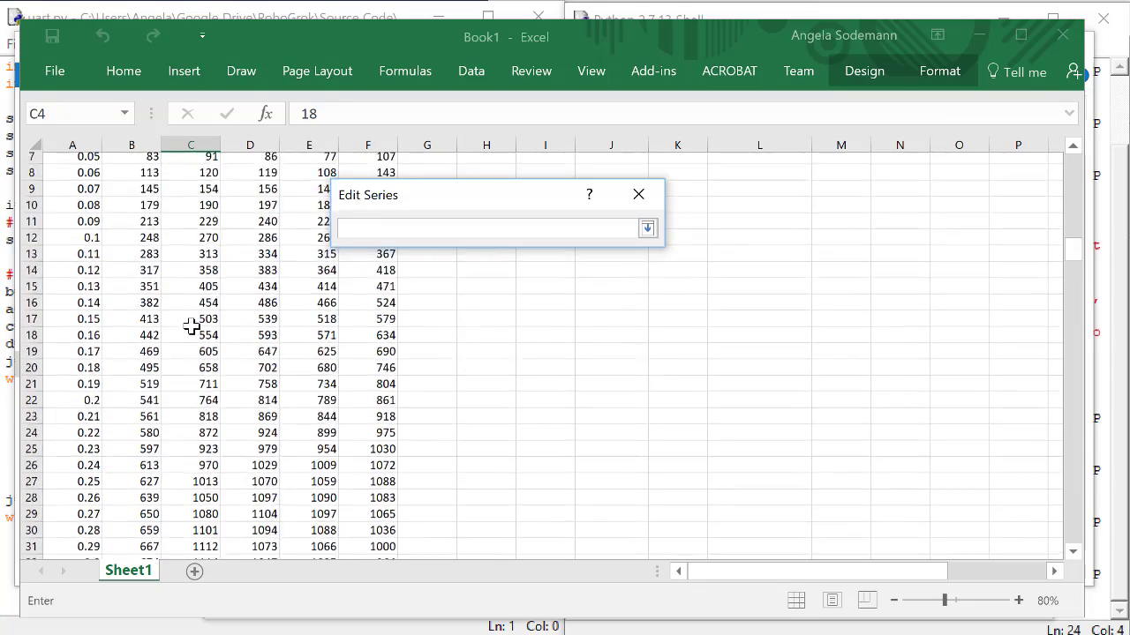
pyautogui.click(75, 161)
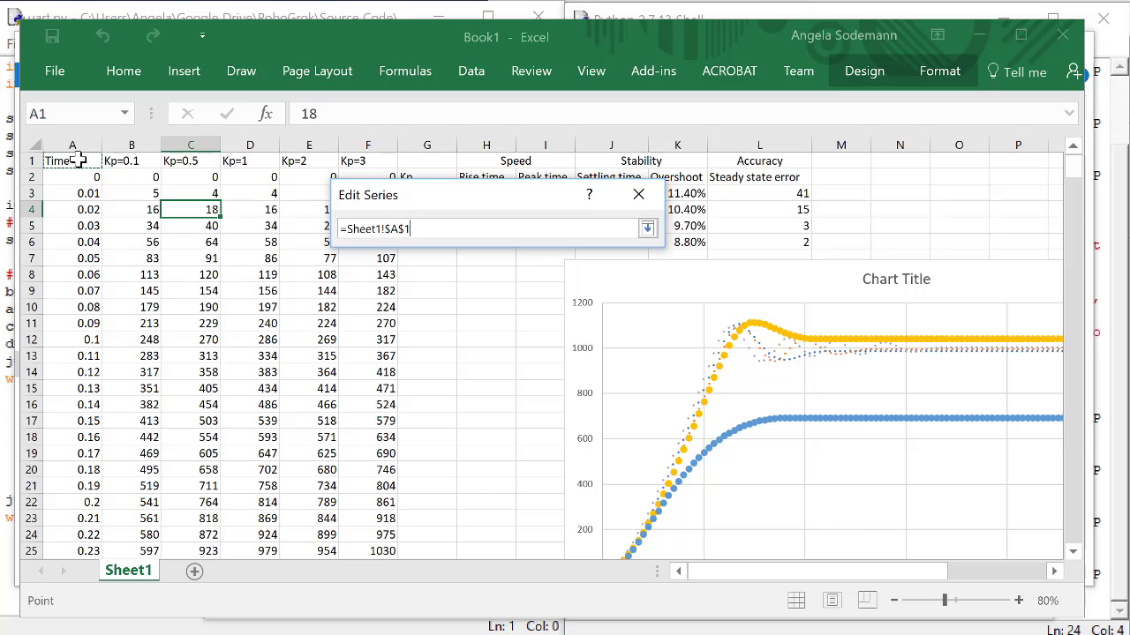
pyautogui.click(649, 227)
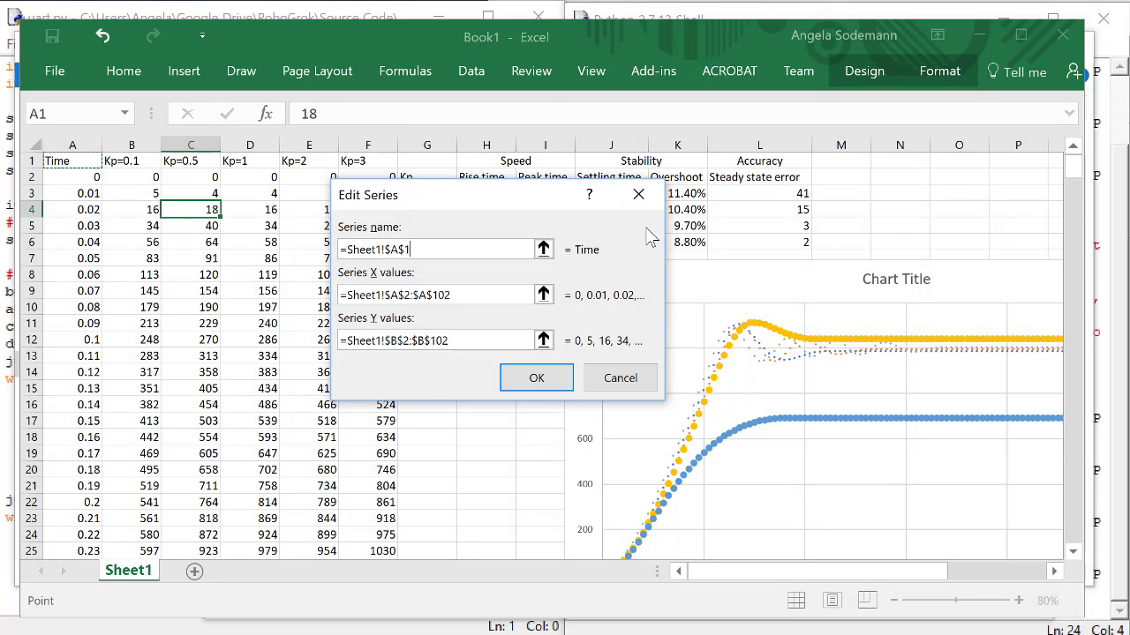
pyautogui.click(566, 378)
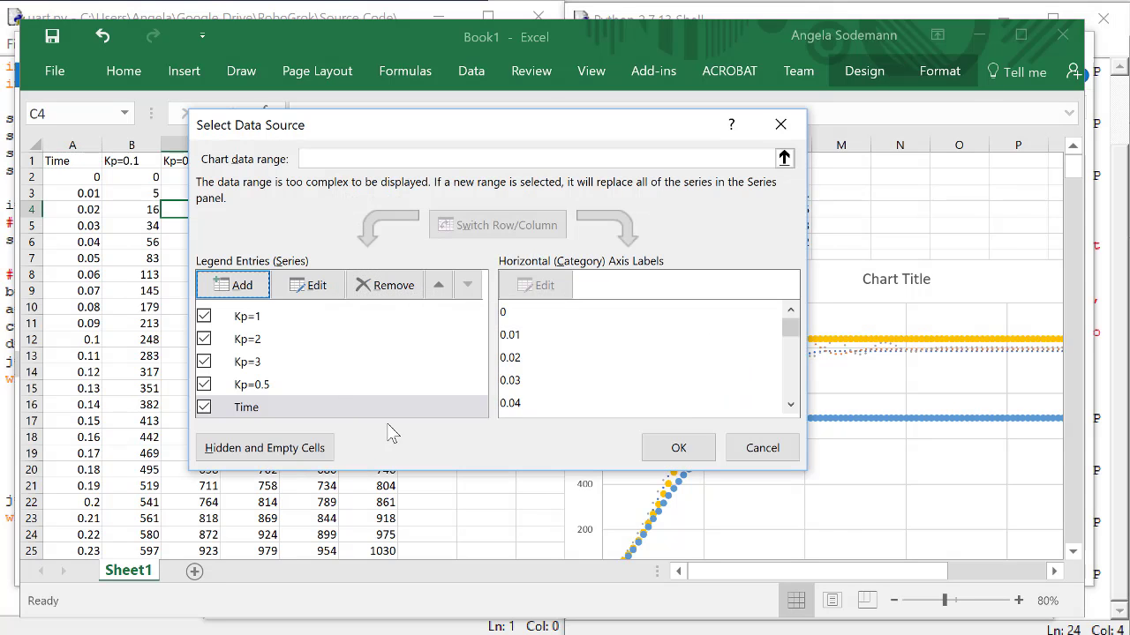
pyautogui.click(677, 447)
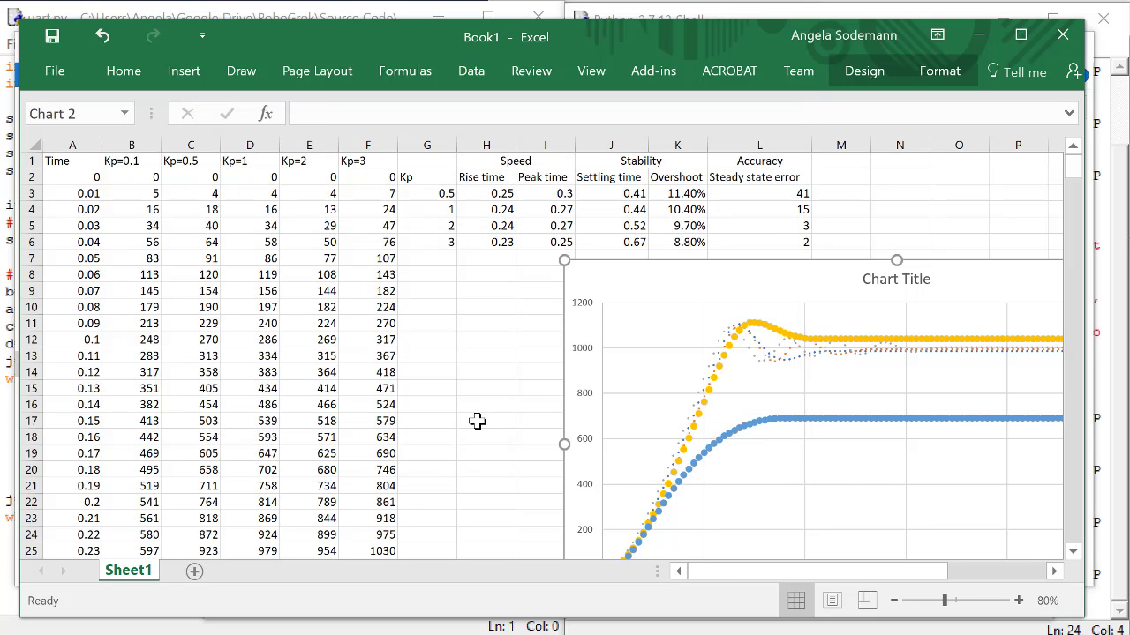
# Insert blank cells at G3:L3 in the comparison table, shifting the existing cells down.
pyautogui.moveTo(432, 198); pyautogui.dragTo(760, 192)
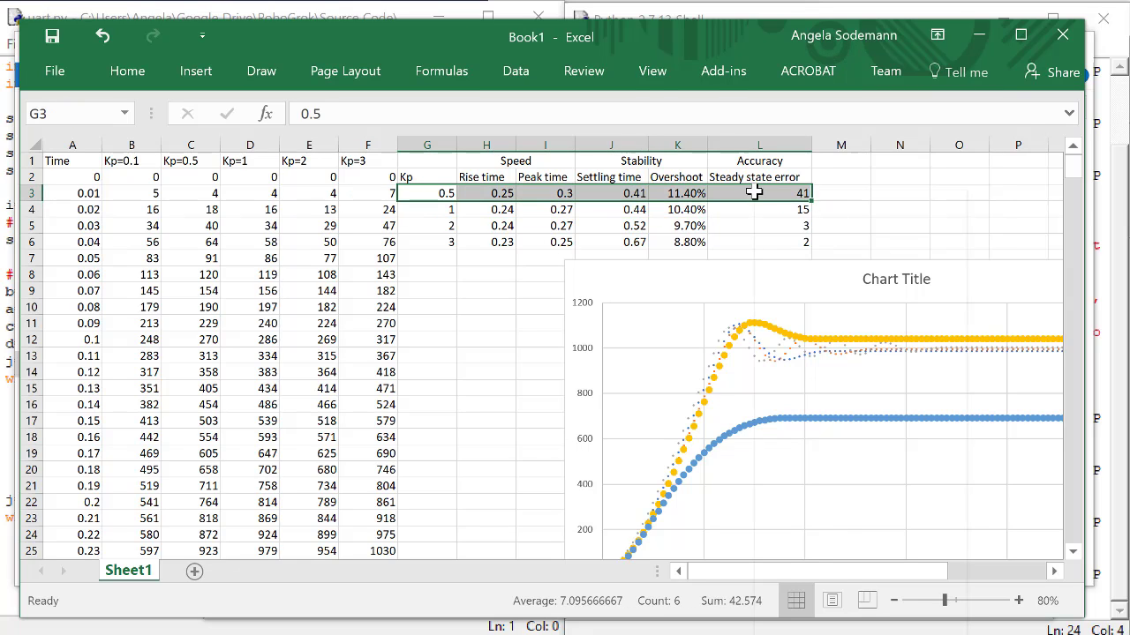
pyautogui.rightClick(761, 192)
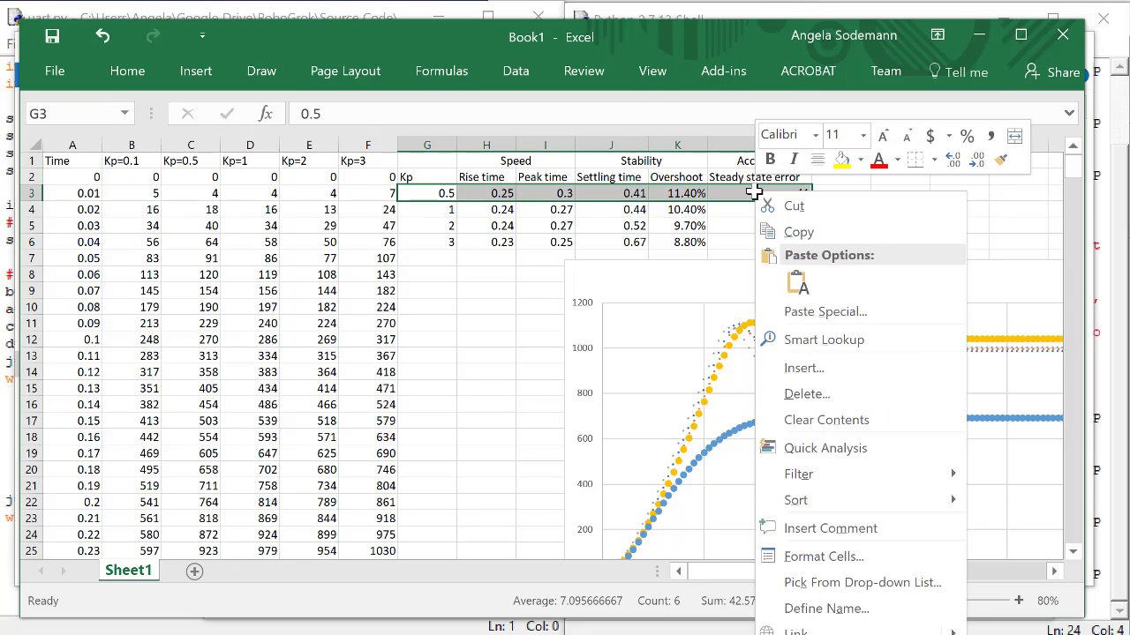
pyautogui.click(803, 368)
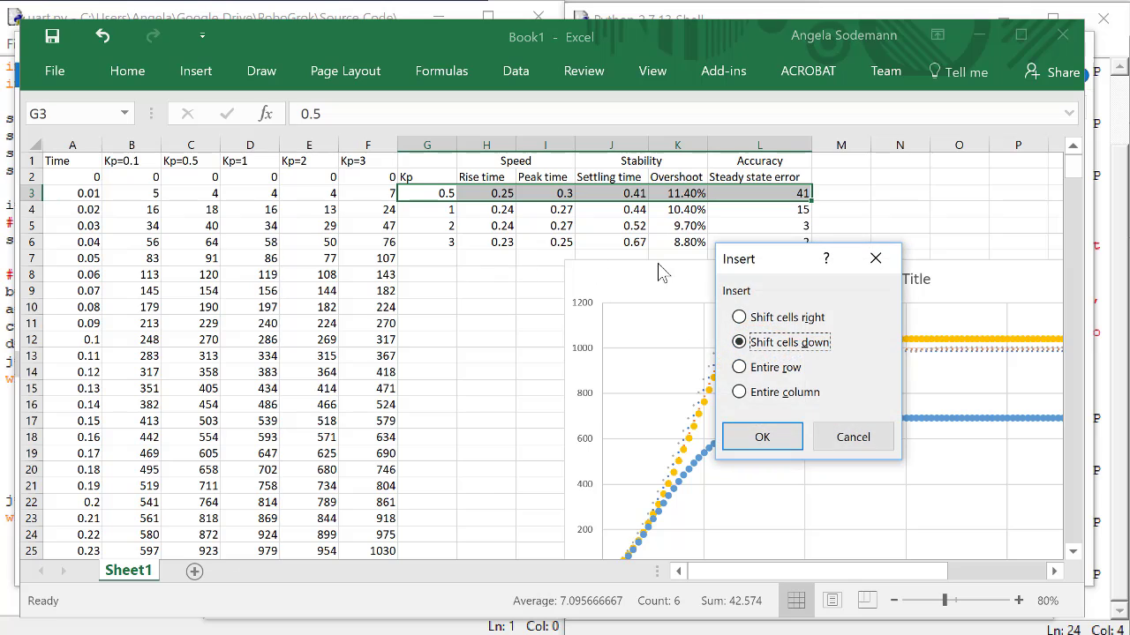
pyautogui.click(782, 432)
# Enter 0.1 as the Kp in G3 and NA for its rise time and peak time in H3 and I3.
pyautogui.click(442, 192)
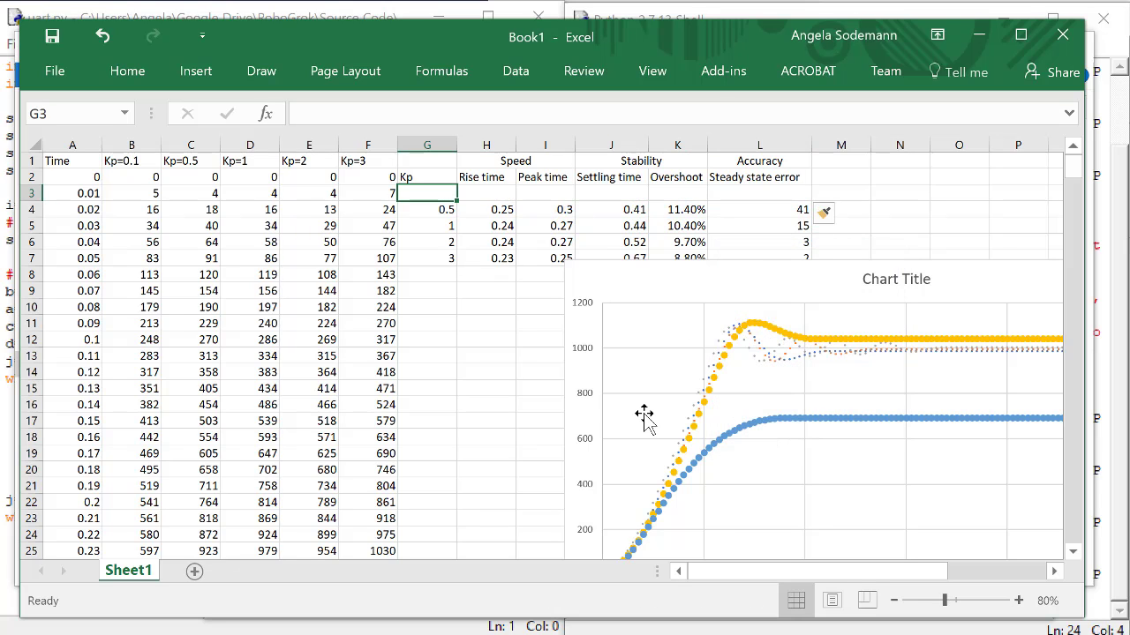
pyautogui.write('0.1')
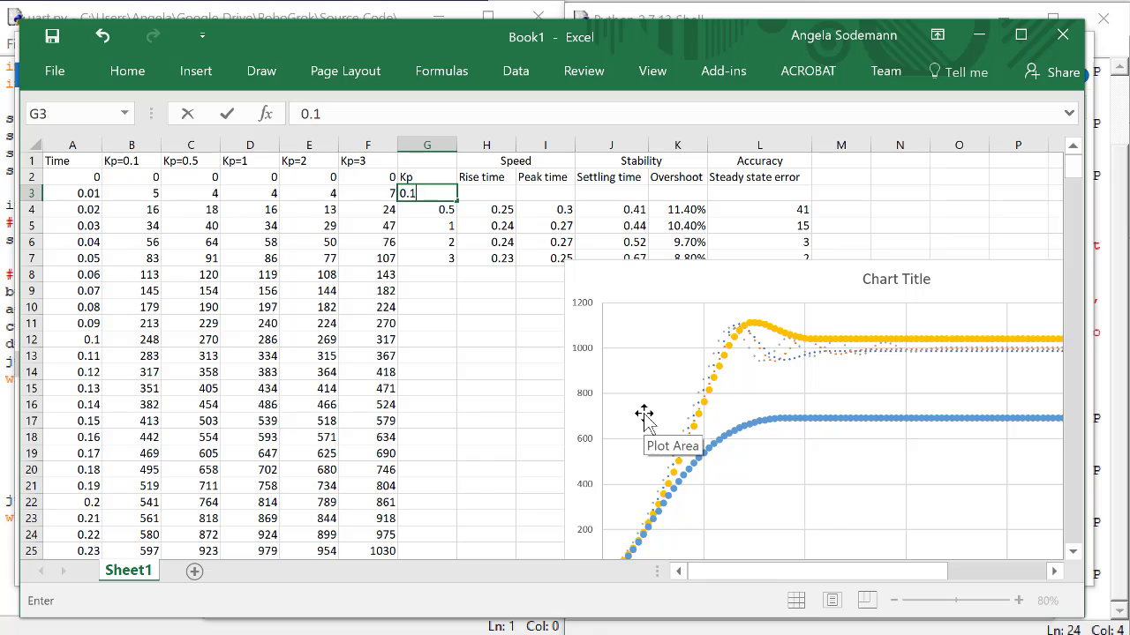
pyautogui.press('Tab')
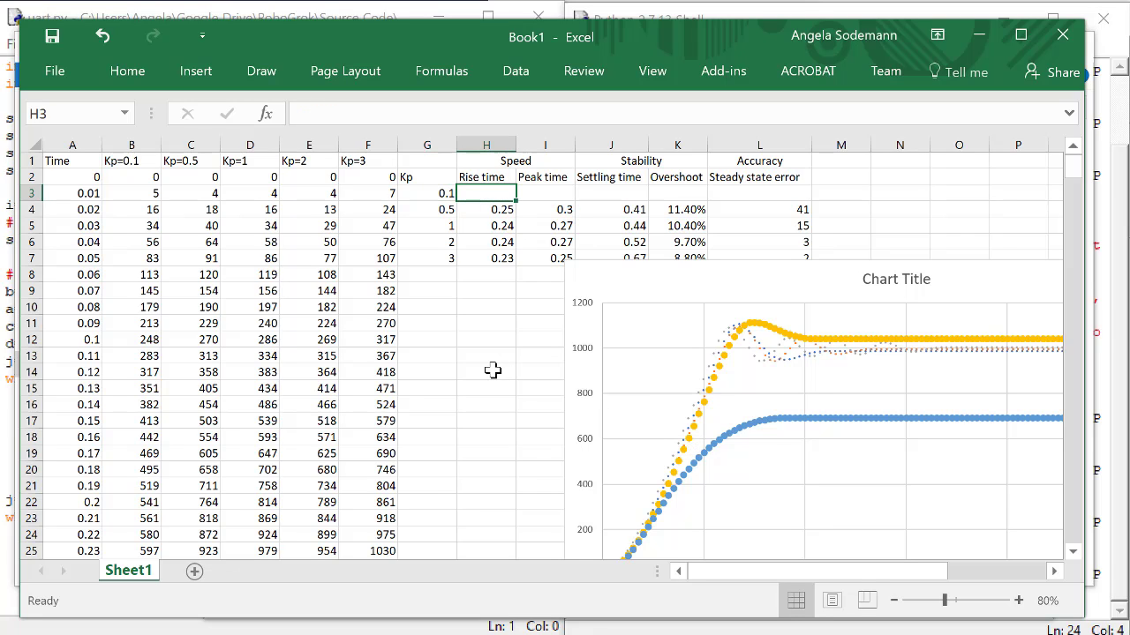
pyautogui.write('N')
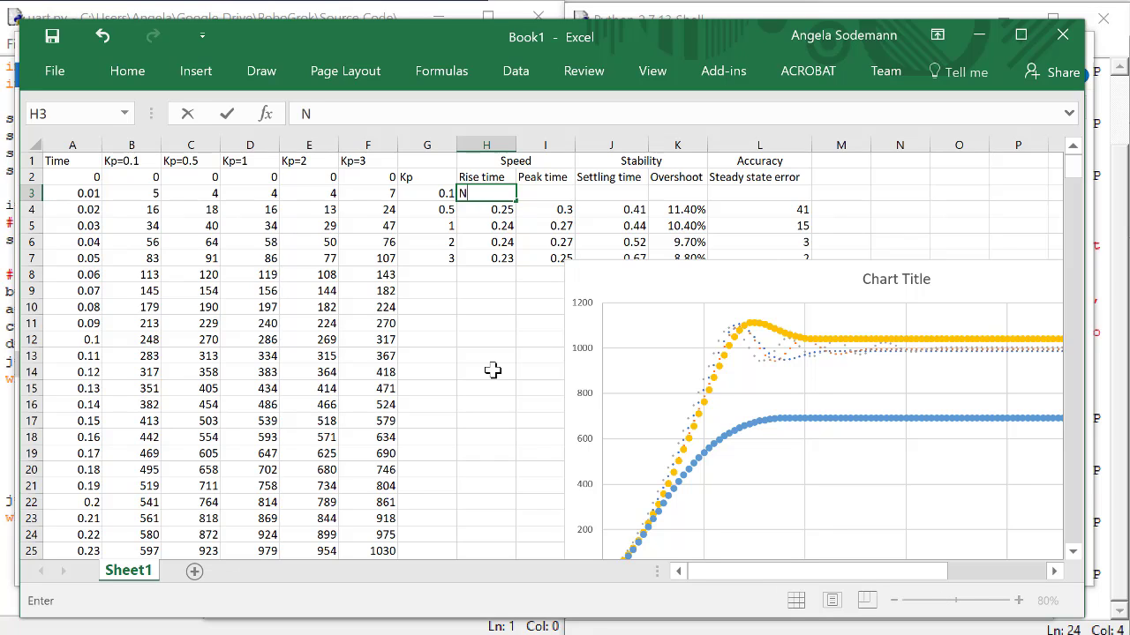
pyautogui.write('A')
pyautogui.press('Tab')
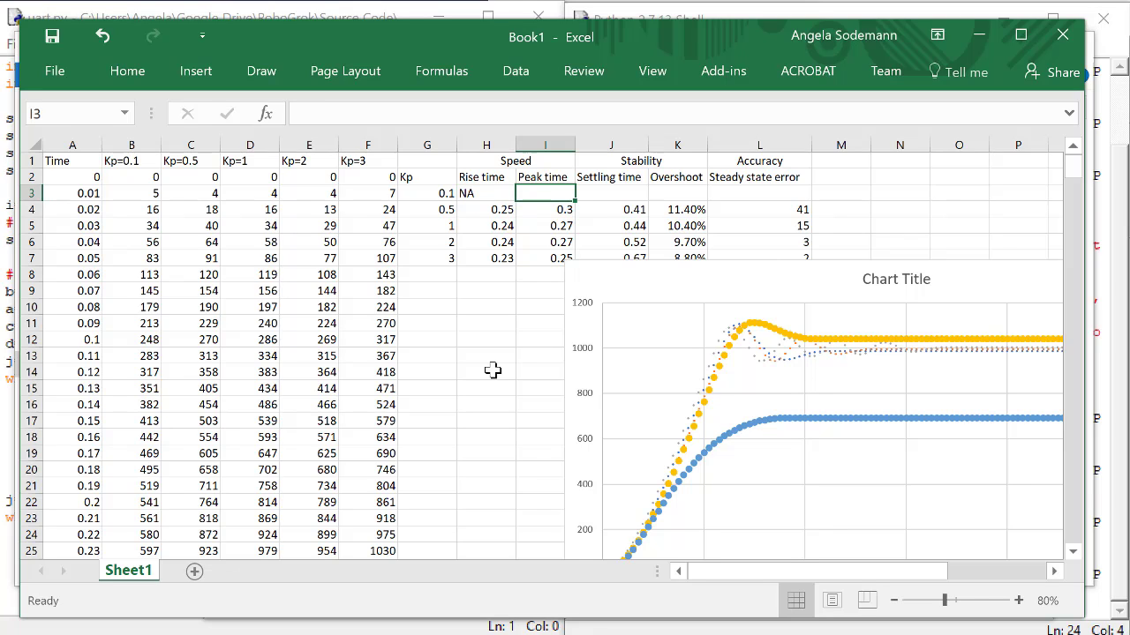
pyautogui.write('N')
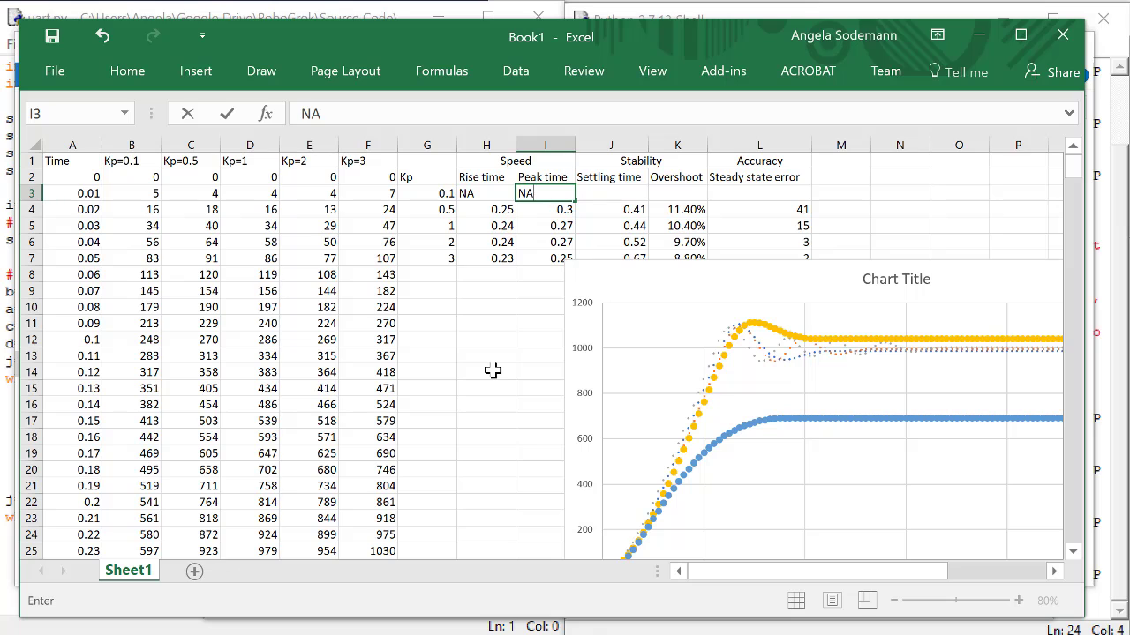
pyautogui.write('A')
pyautogui.press('Tab')
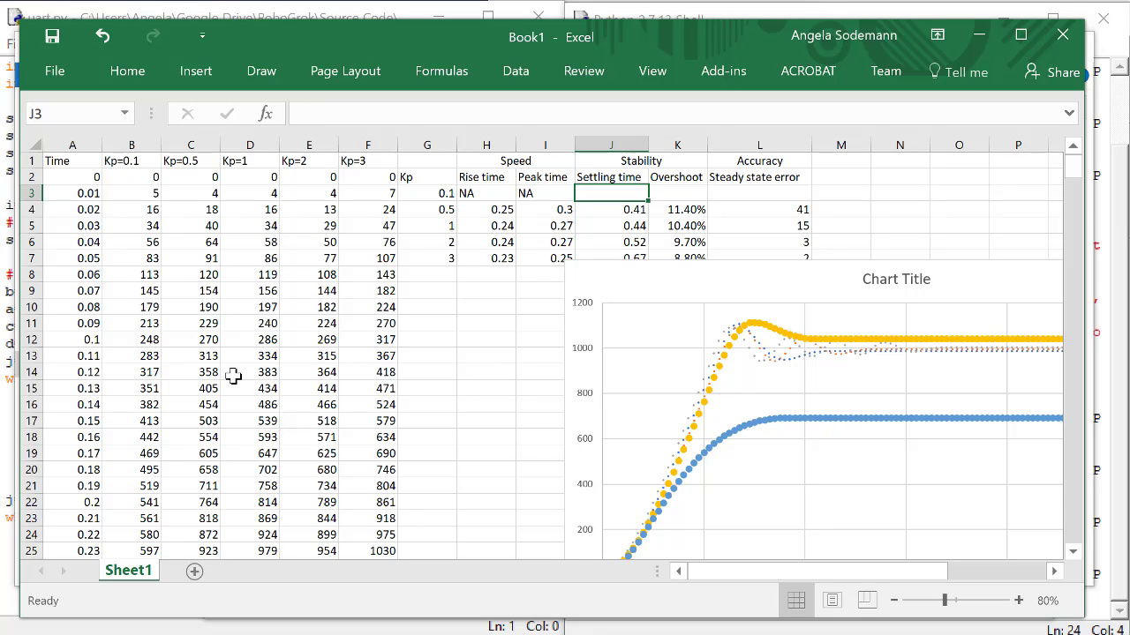
# Locate where the Kp=0.1 response settles, then enter 0.36 as its settling time in J3 and 0 as its overshoot in K3.
pyautogui.scroll(-8, 232, 376)
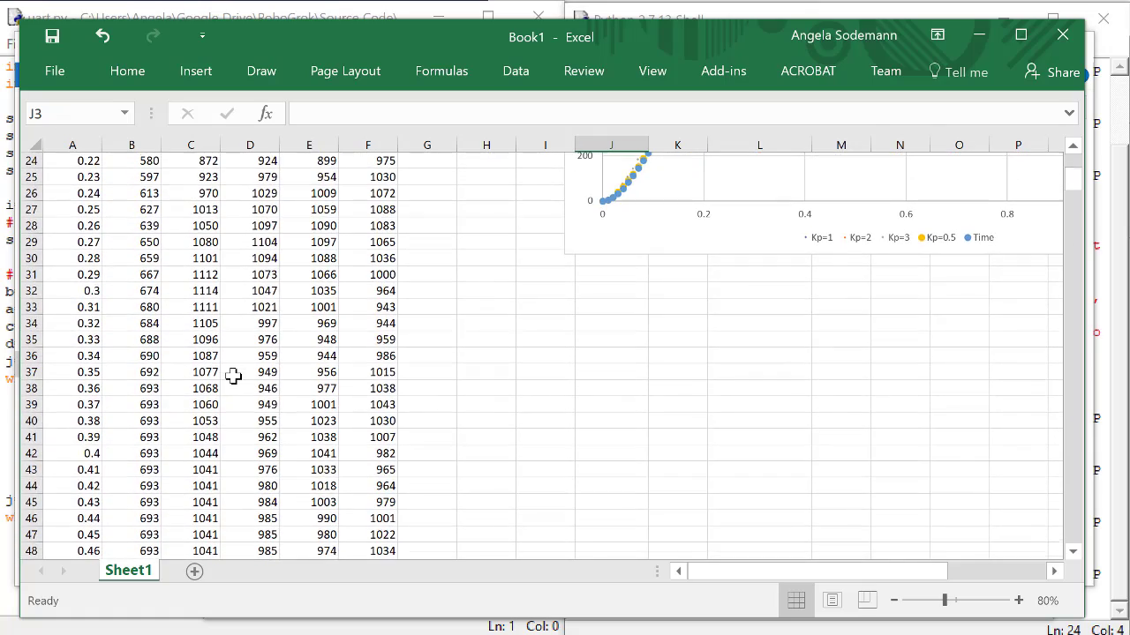
pyautogui.scroll(-3, 232, 376)
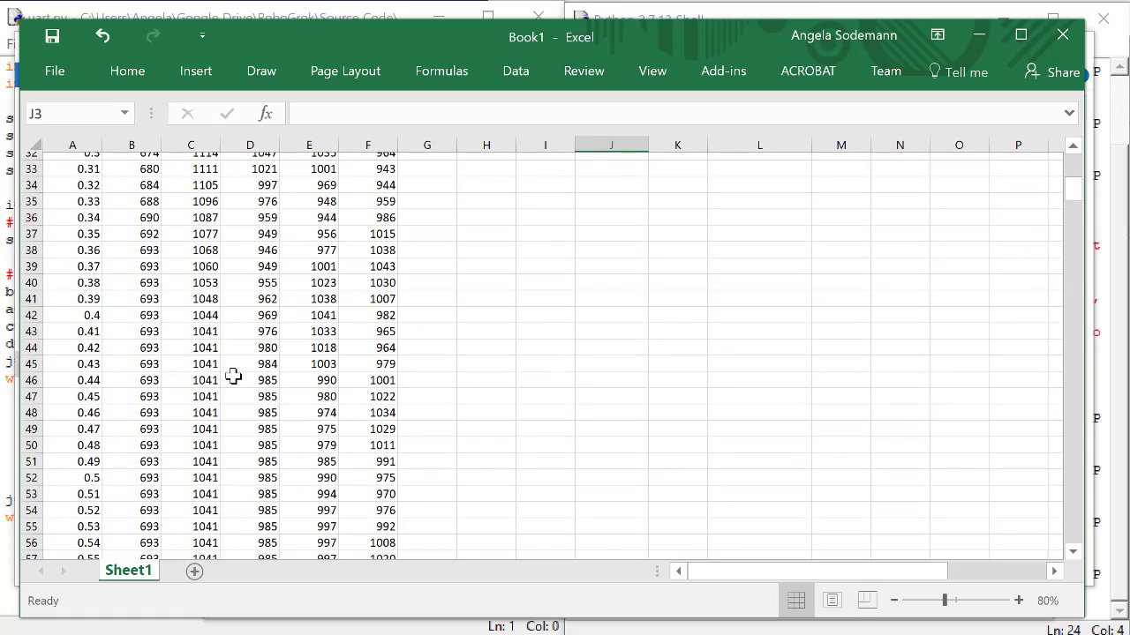
pyautogui.click(151, 258)
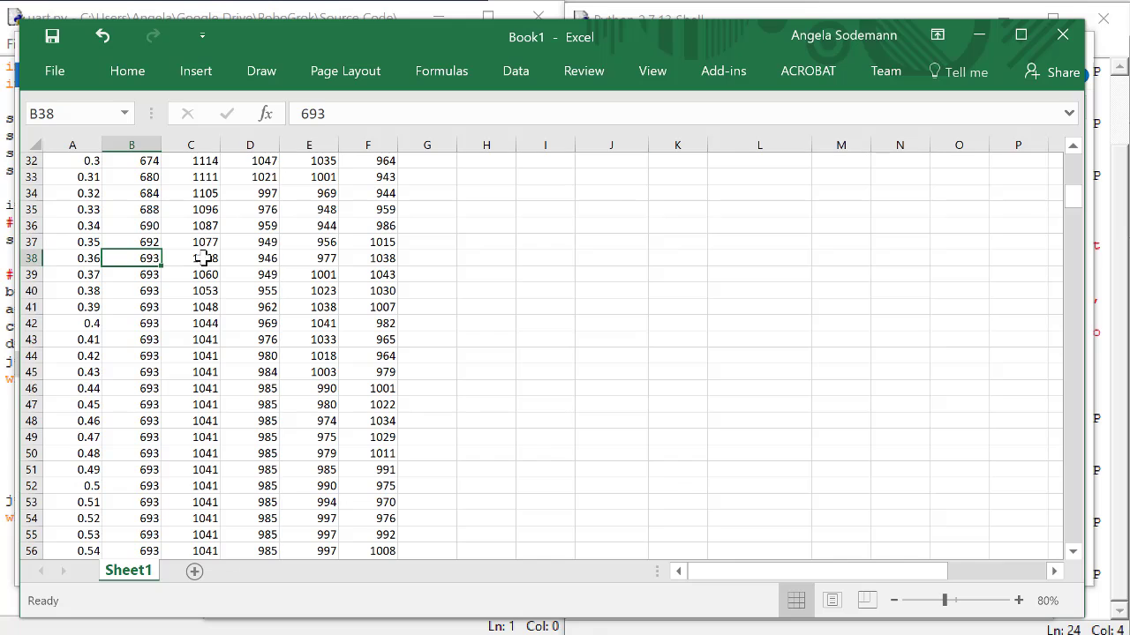
pyautogui.scroll(10, 378, 292)
pyautogui.scroll(1, 378, 292)
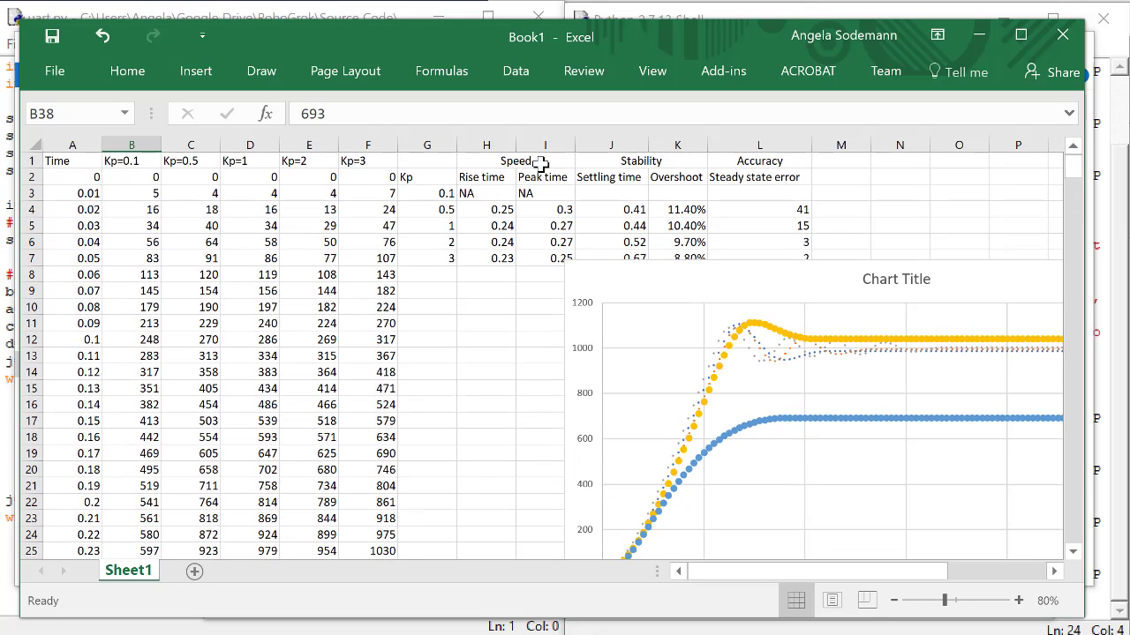
pyautogui.click(631, 194)
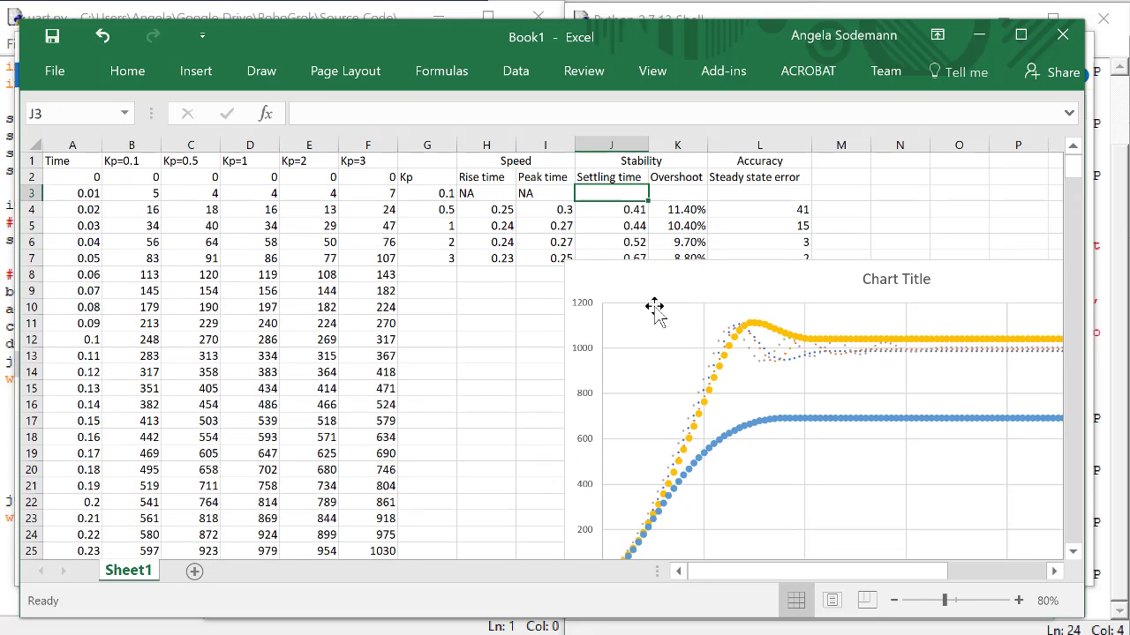
pyautogui.write('0.')
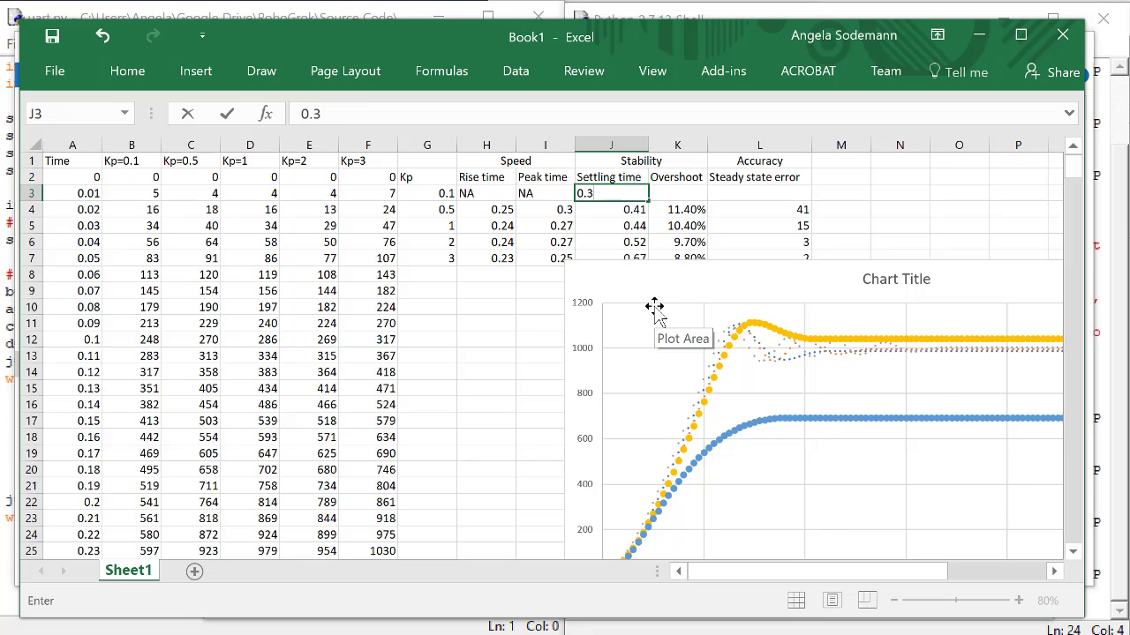
pyautogui.write('36')
pyautogui.press('Tab')
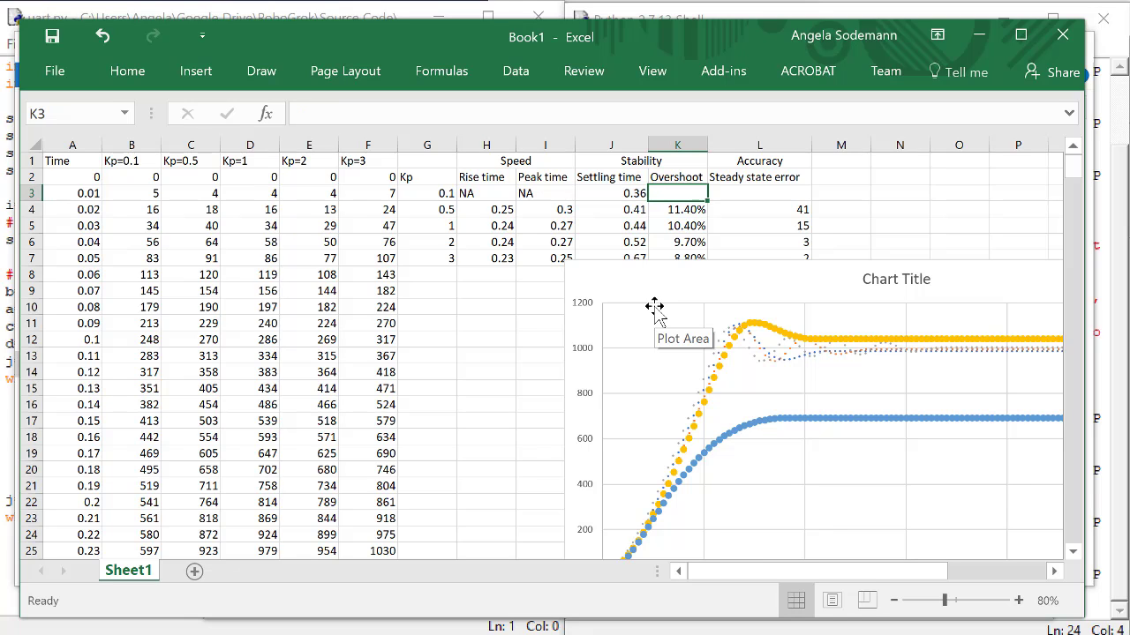
pyautogui.write('0')
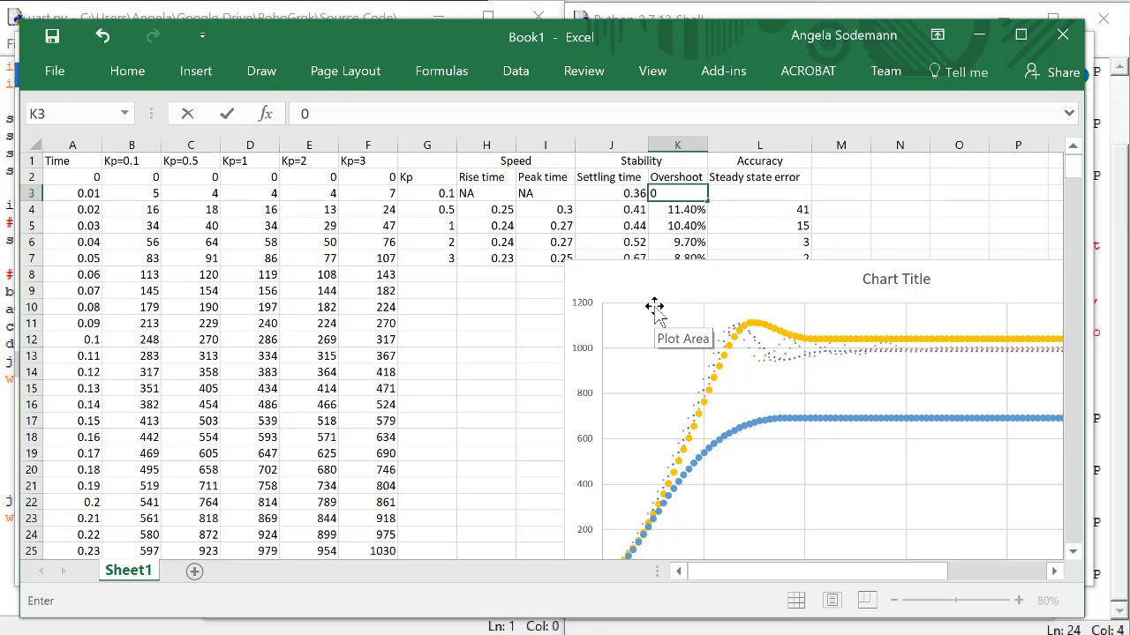
pyautogui.press('Tab')
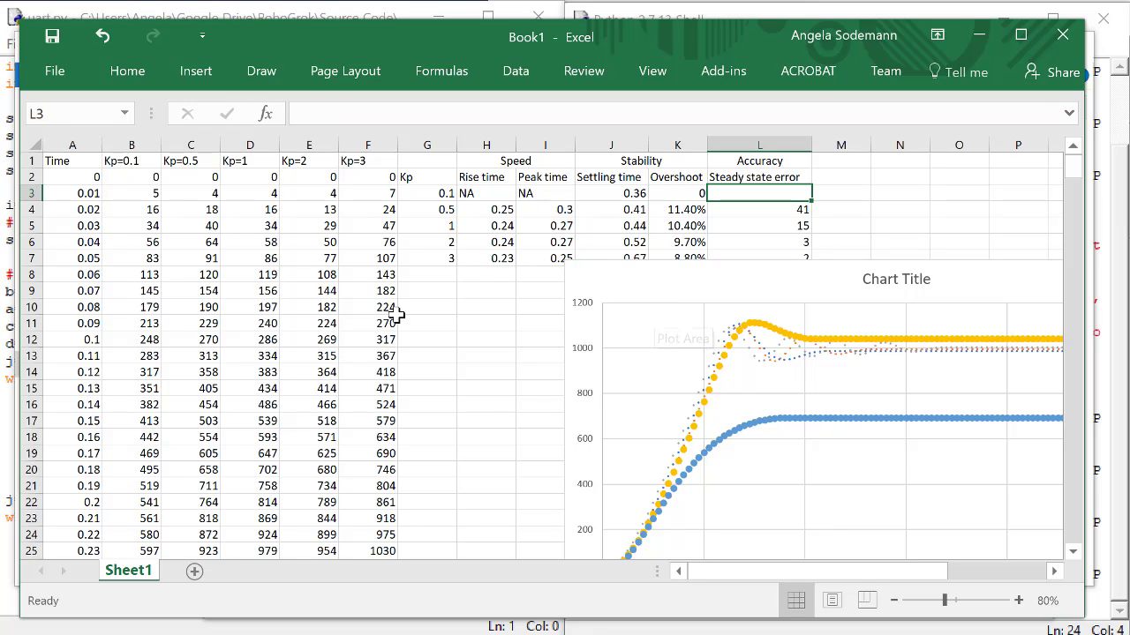
# Enter =1000-693 as the Kp=0.1 steady state error in L3 and move the chart clear of the comparison table.
pyautogui.scroll(-5, 334, 359)
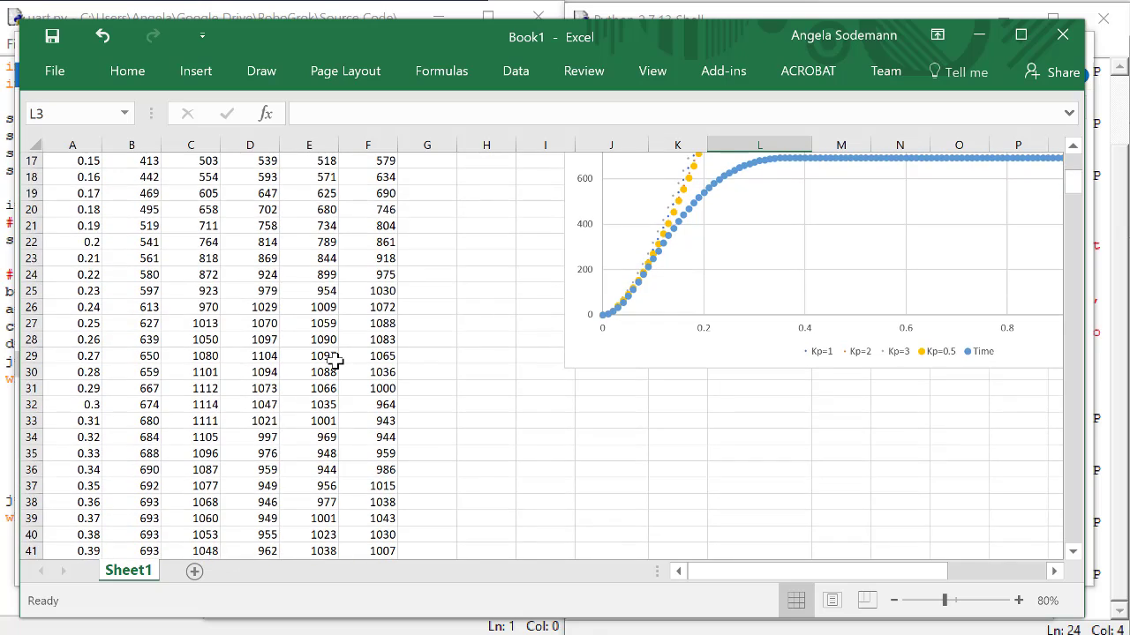
pyautogui.scroll(5, 334, 359)
pyautogui.write('=')
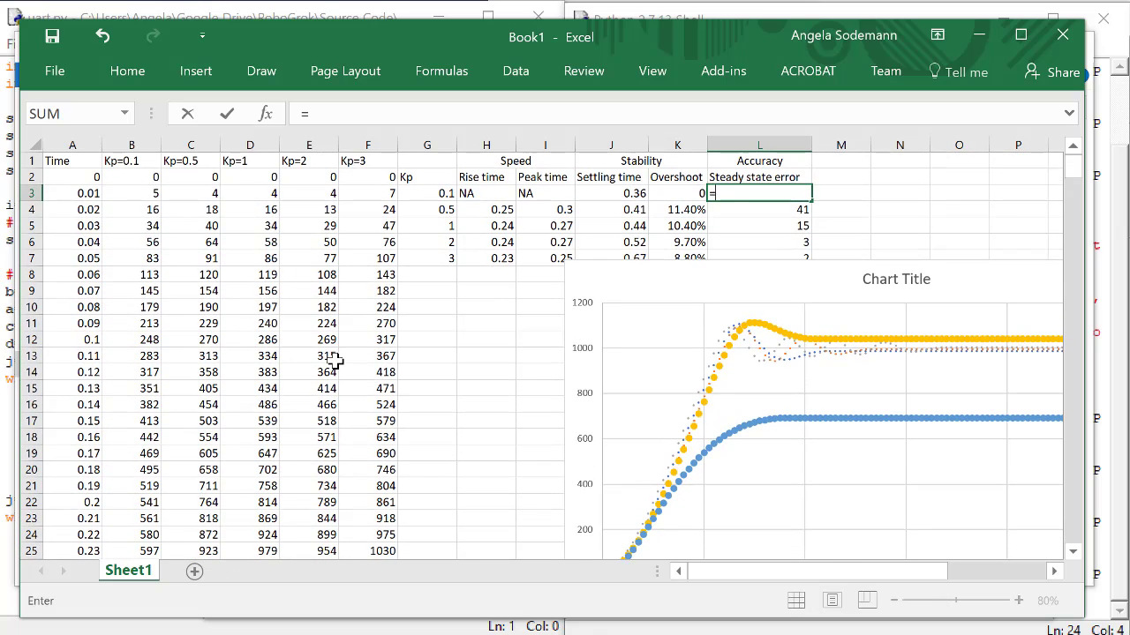
pyautogui.write('1000-693')
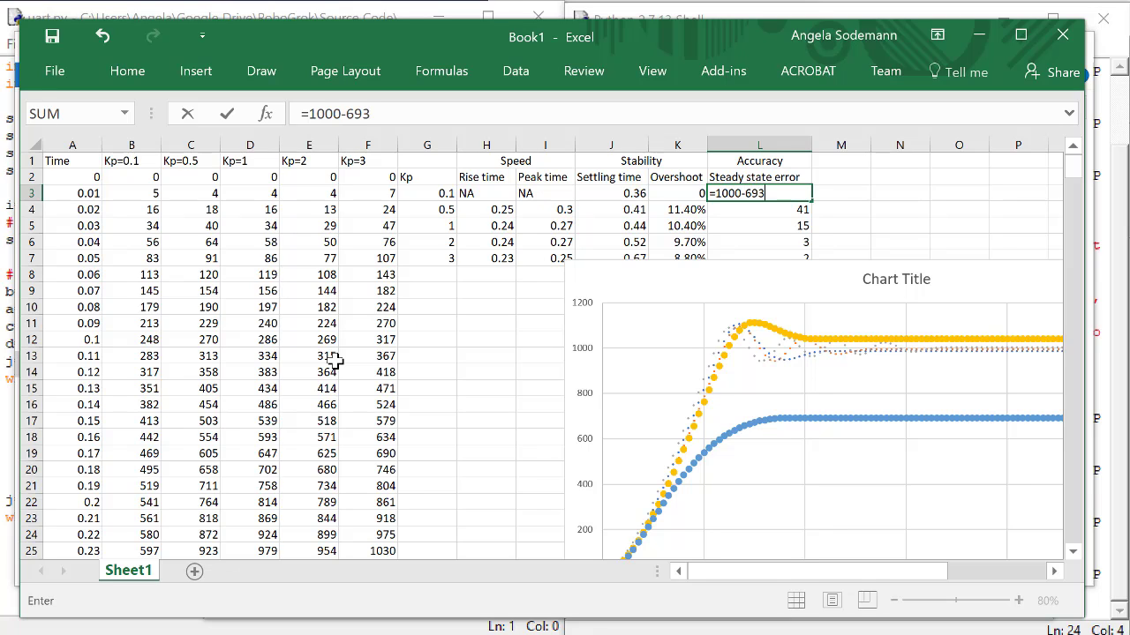
pyautogui.press('Return')
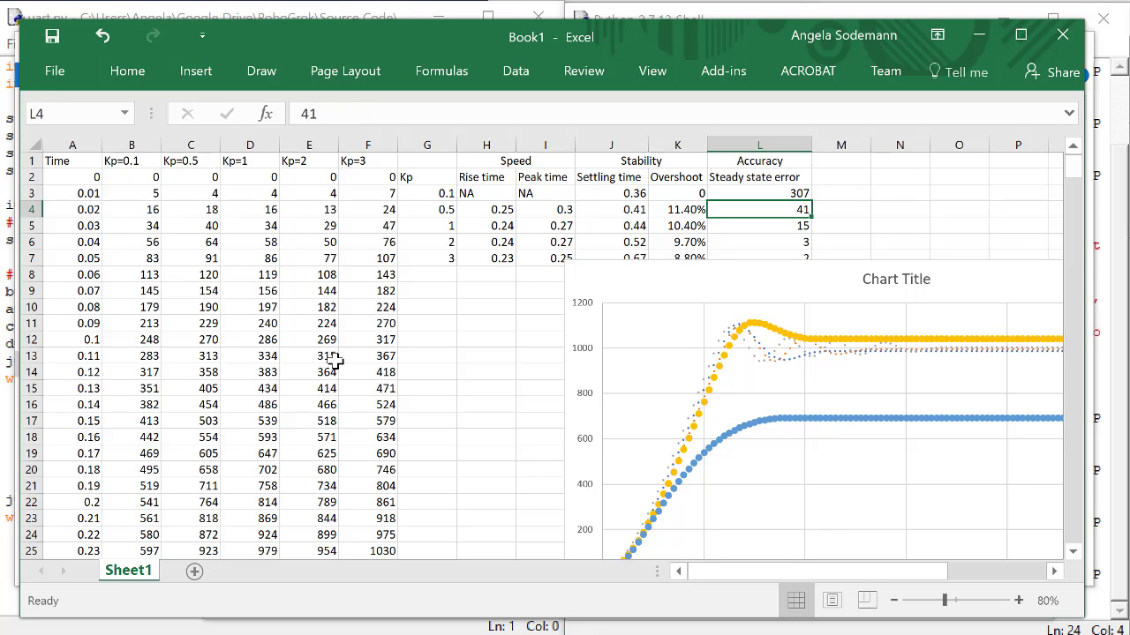
pyautogui.click(764, 191)
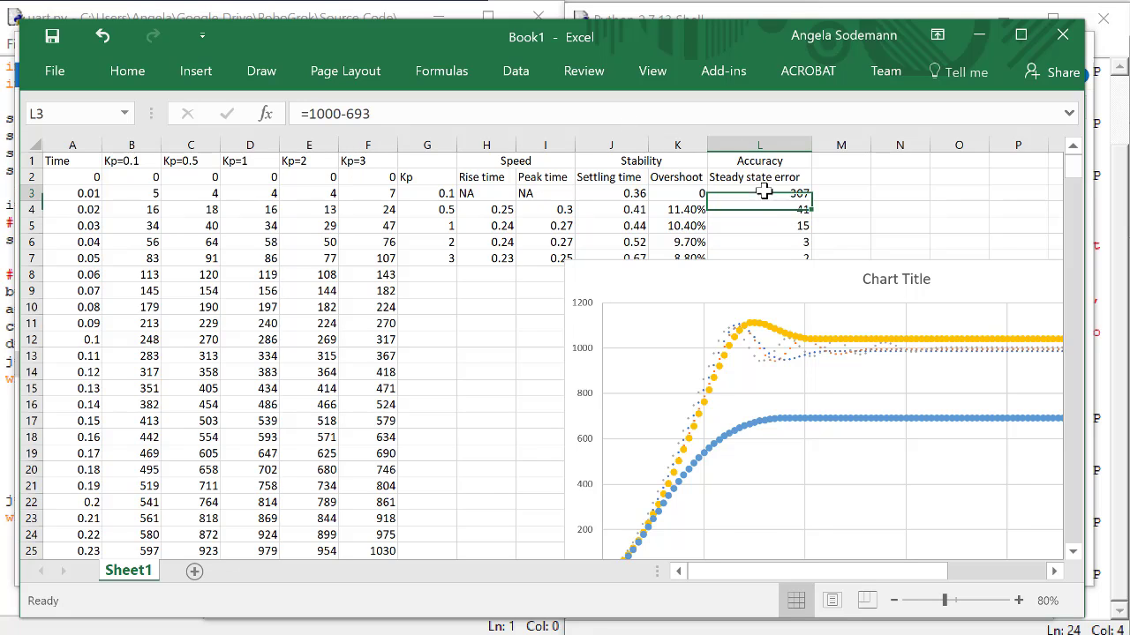
pyautogui.rightClick(764, 193)
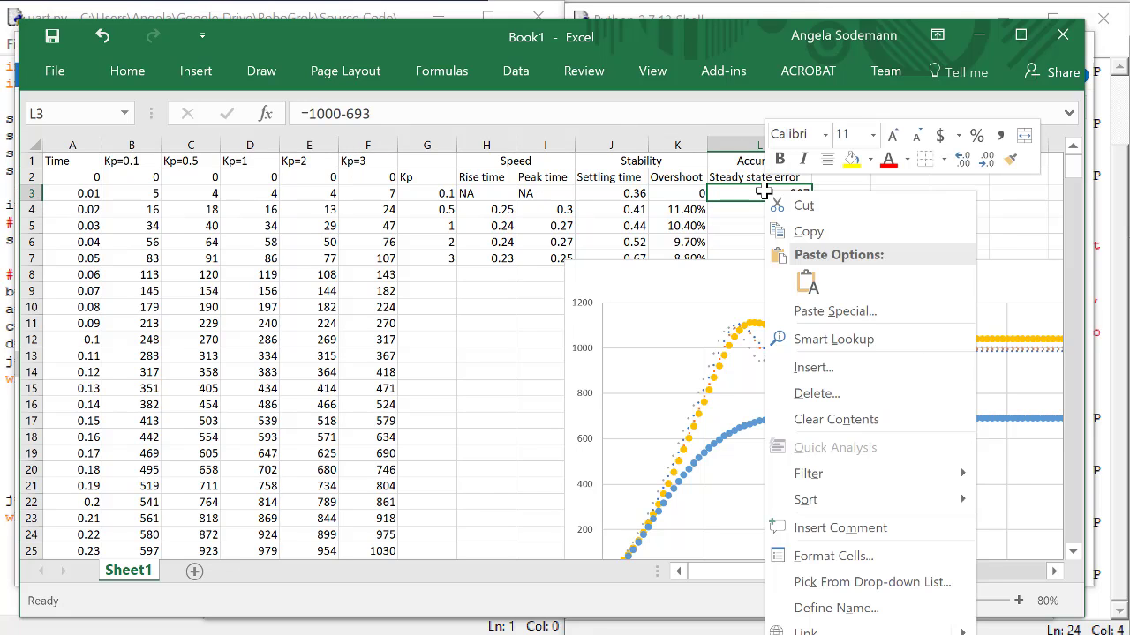
pyautogui.press('Escape')
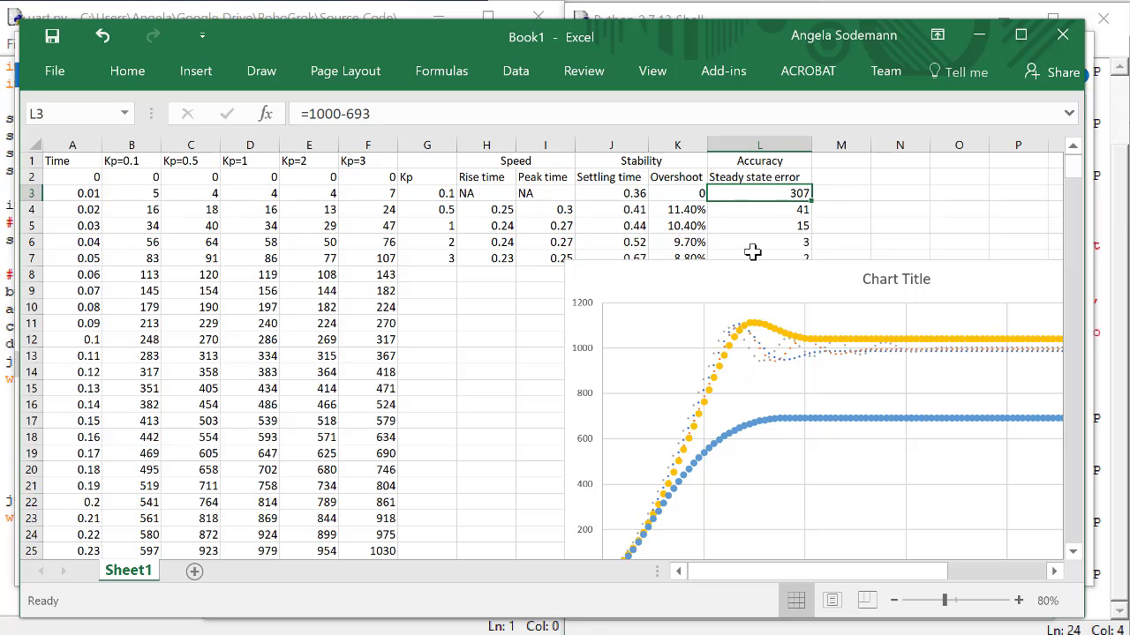
pyautogui.moveTo(674, 272); pyautogui.dragTo(555, 303)
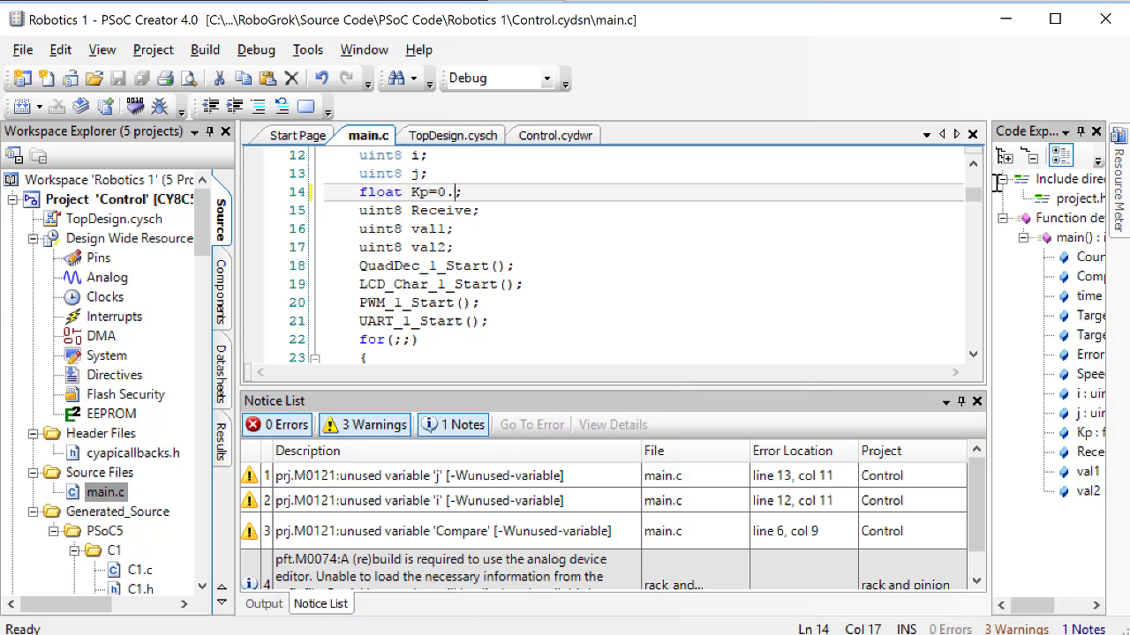
# In PSoC Creator, set Kp to 0.3 on line 14 of main.c and program the board.
pyautogui.press('BackSpace')
pyautogui.write('3')
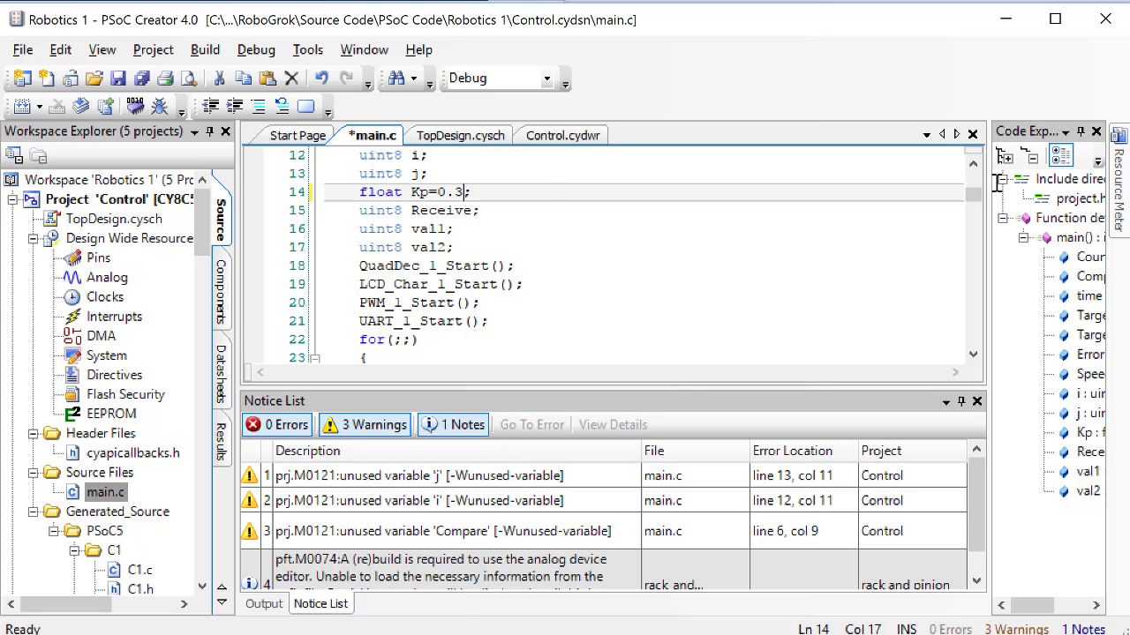
pyautogui.click(135, 106)
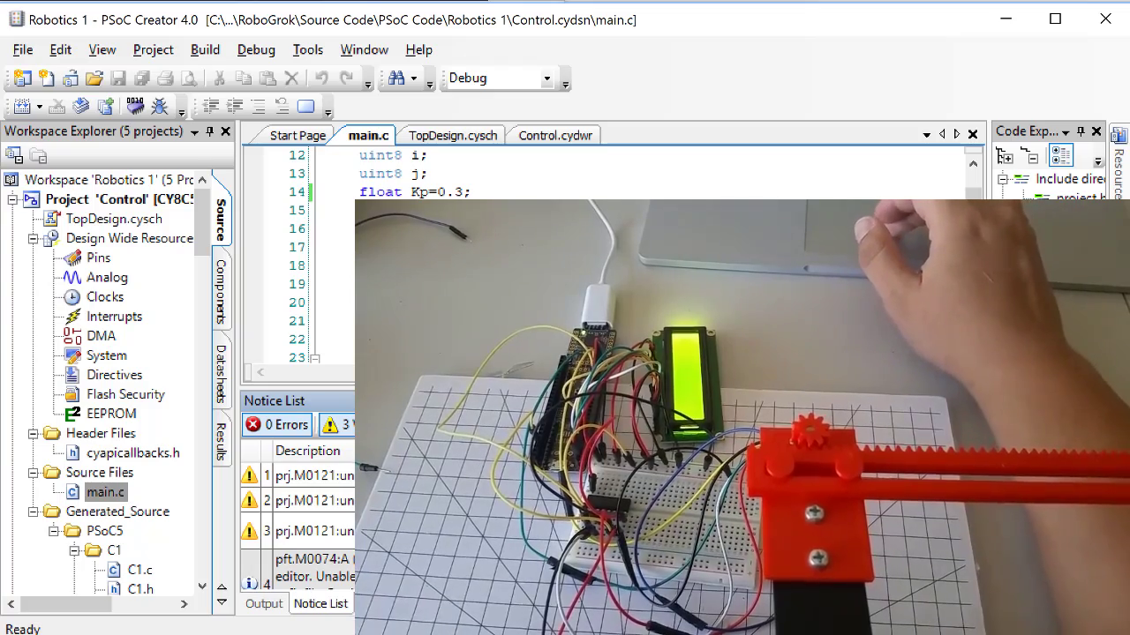
# Switch to the uart.py script in IDLE and run it to record the motor response.
pyautogui.hotkey('alt', 'Tab')
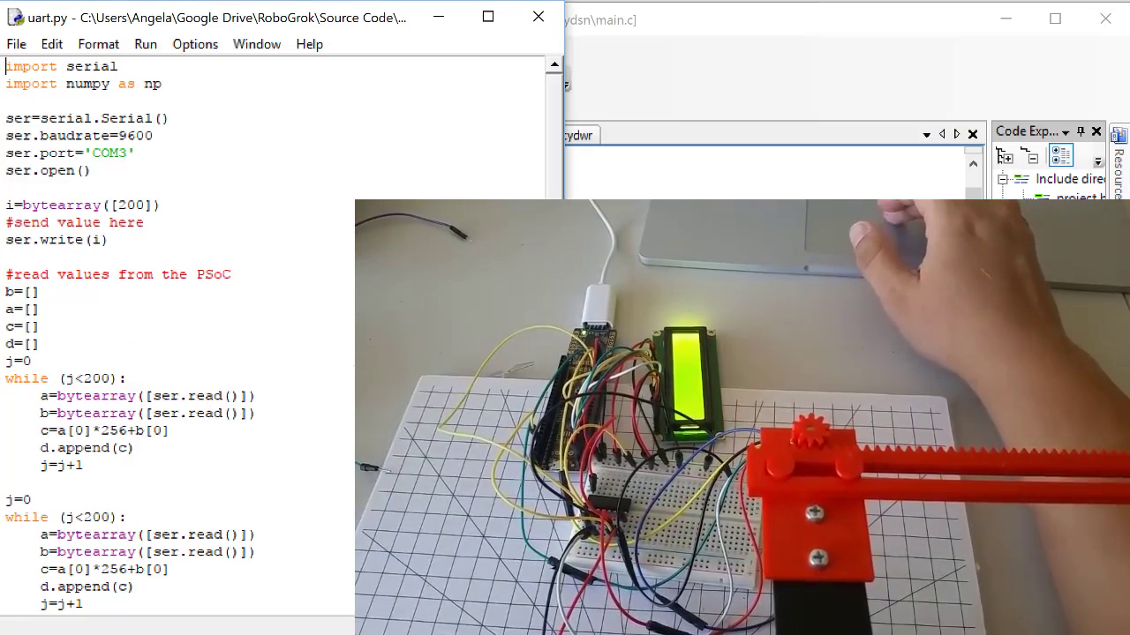
pyautogui.click(145, 44)
pyautogui.click(88, 115)
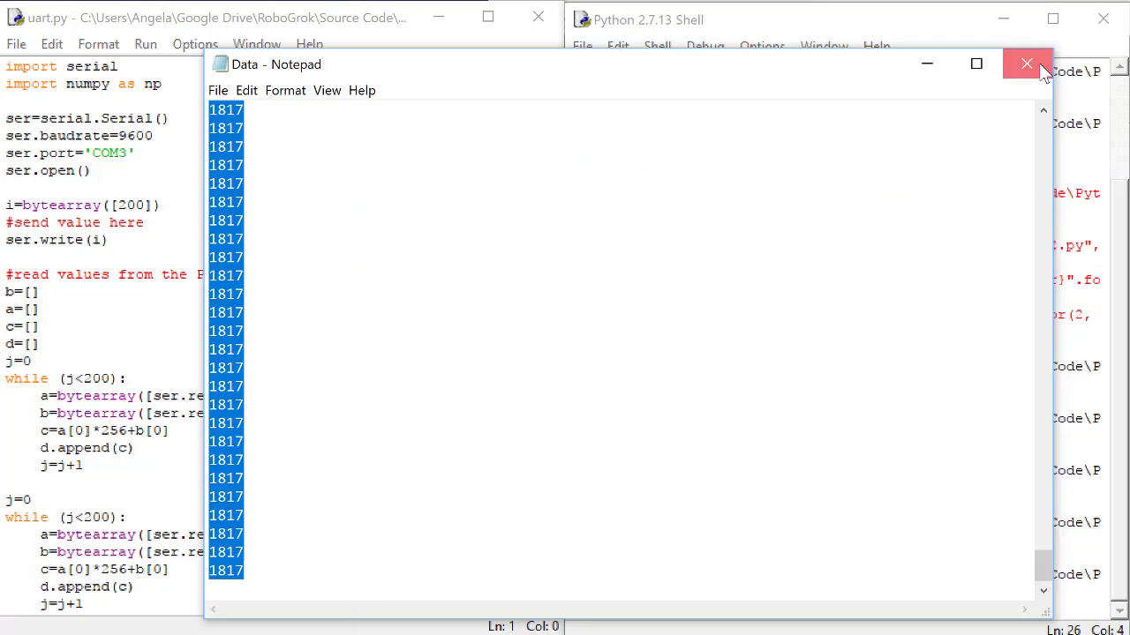
# Close the old Data text file, reopen it from the Python Code folder and copy all of its values.
pyautogui.click(1039, 69)
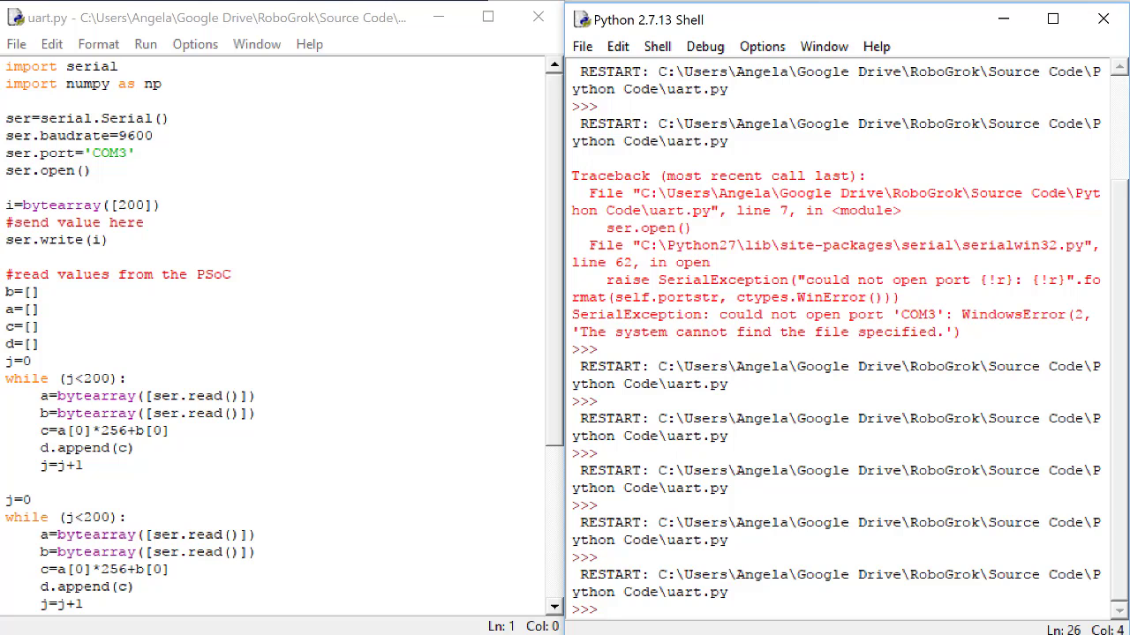
pyautogui.hotkey('alt', 'Tab')
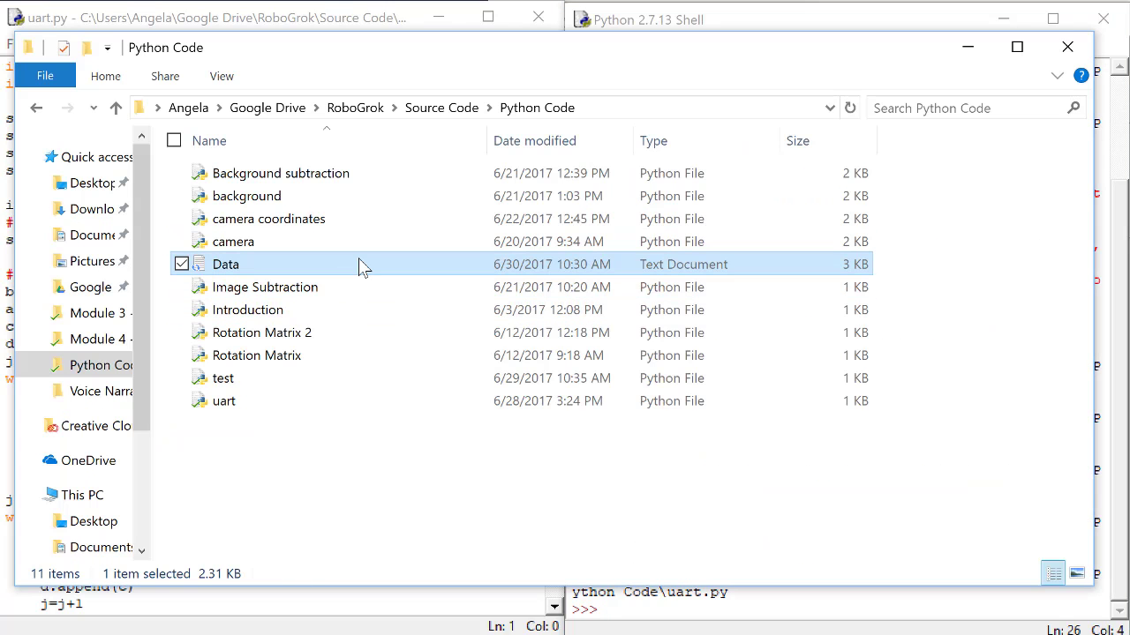
pyautogui.doubleClick(359, 262)
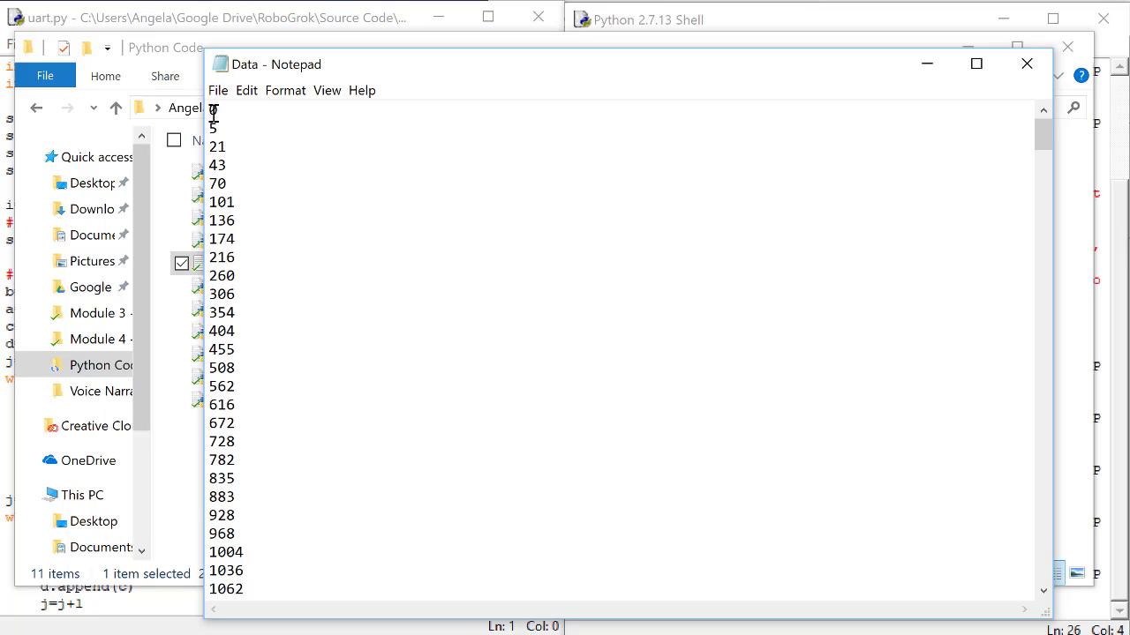
pyautogui.hotkey('ctrl', 'a')
pyautogui.hotkey('ctrl', 'c')
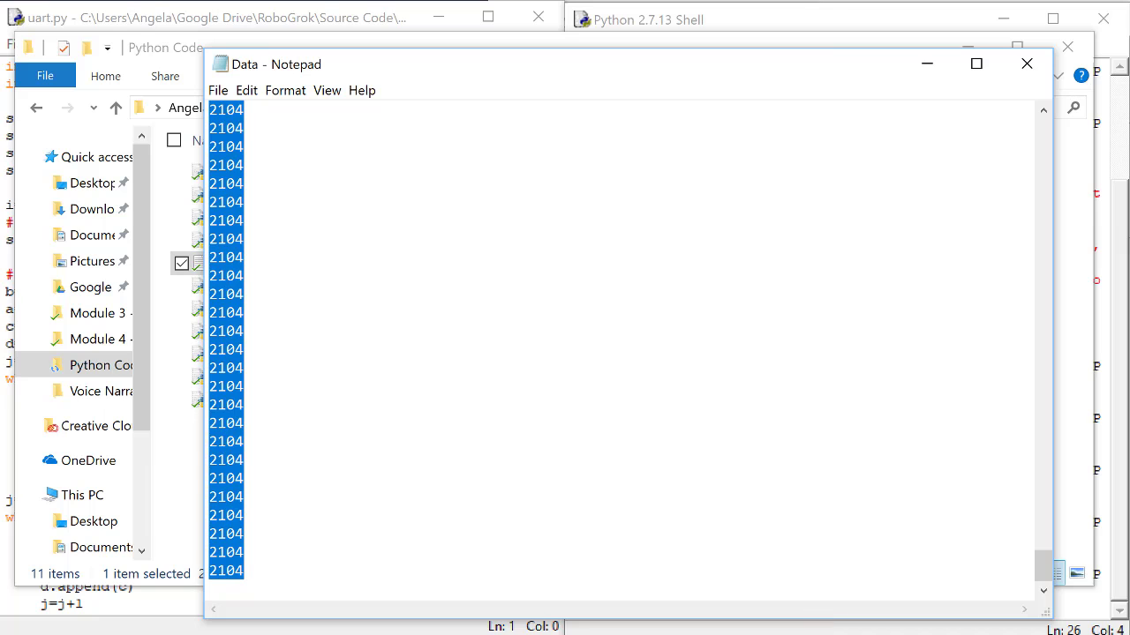
# Switch to the Excel workbook and insert a blank column before the Kp=0.5 column.
pyautogui.hotkey('alt', 'Tab')
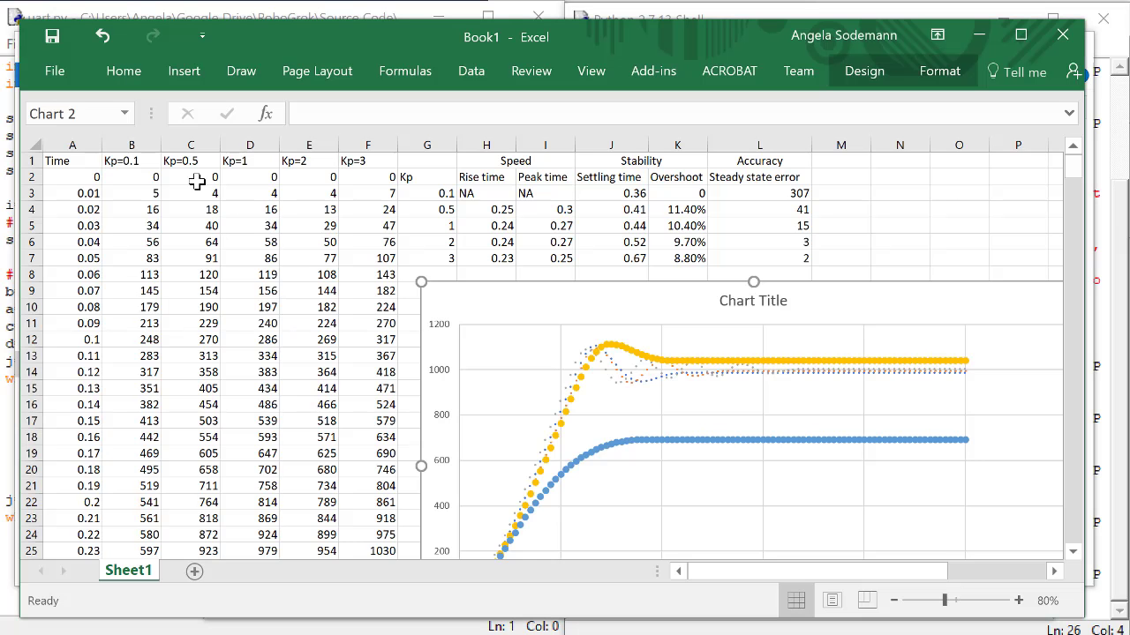
pyautogui.click(176, 142)
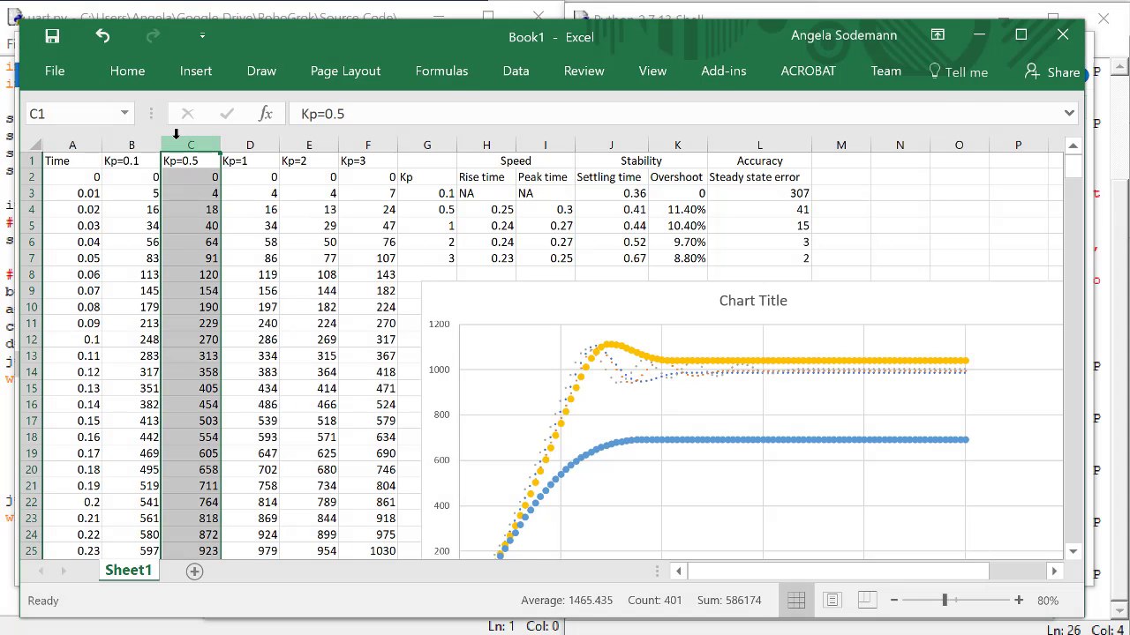
pyautogui.rightClick(177, 140)
pyautogui.click(222, 287)
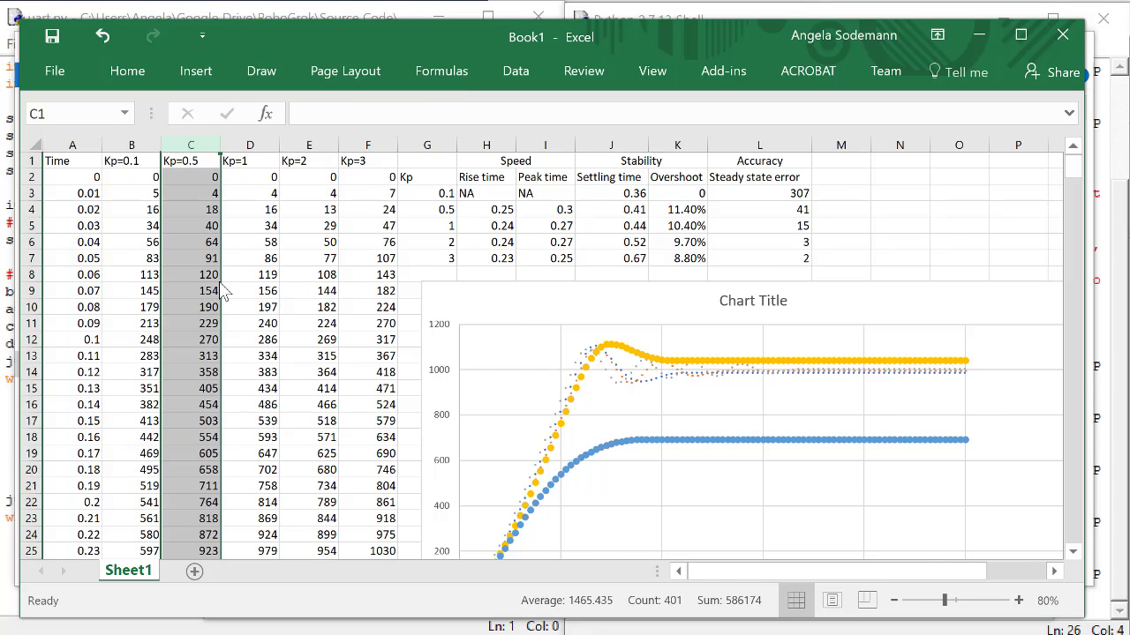
# Enter Kp=0.3 as the header in C1 and paste the copied response data starting at C2.
pyautogui.click(182, 162)
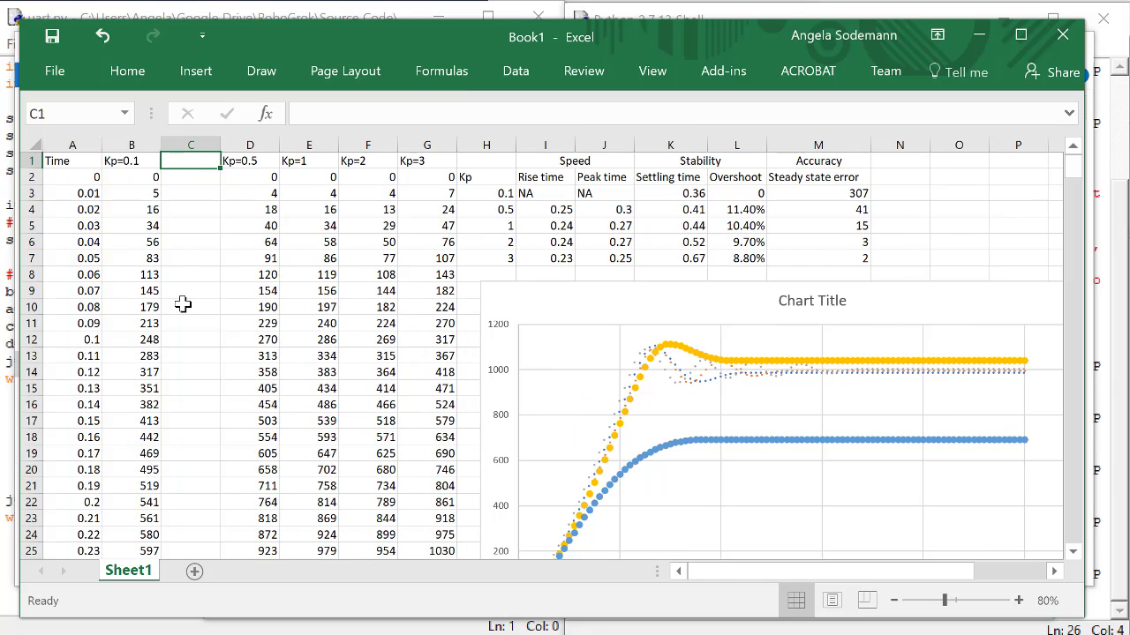
pyautogui.write('Kp=0.')
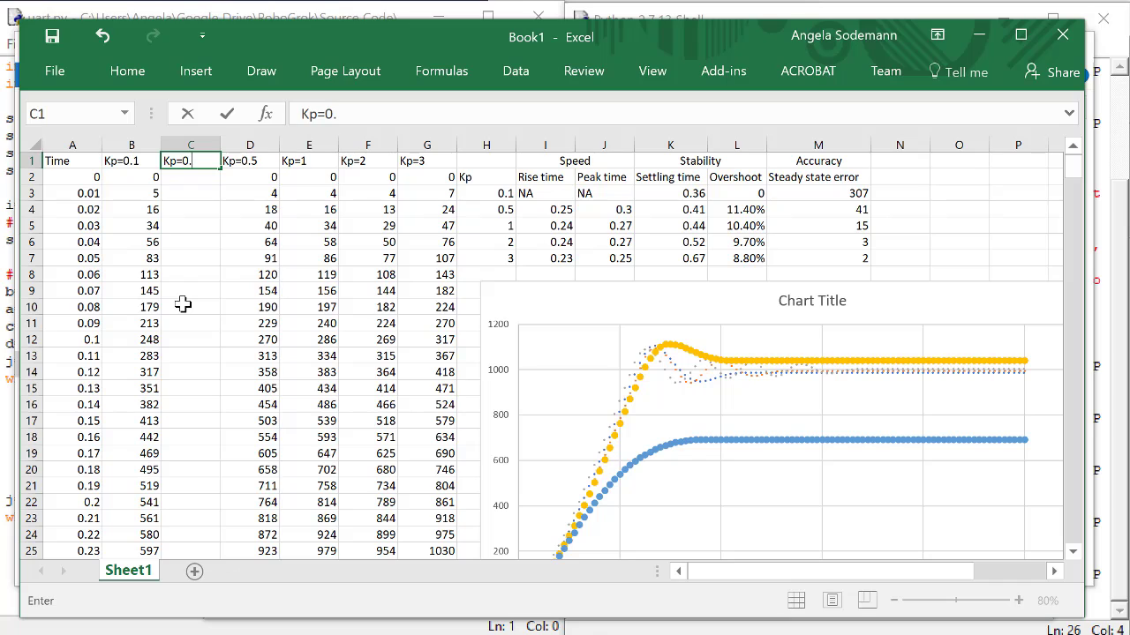
pyautogui.write('3')
pyautogui.press('Return')
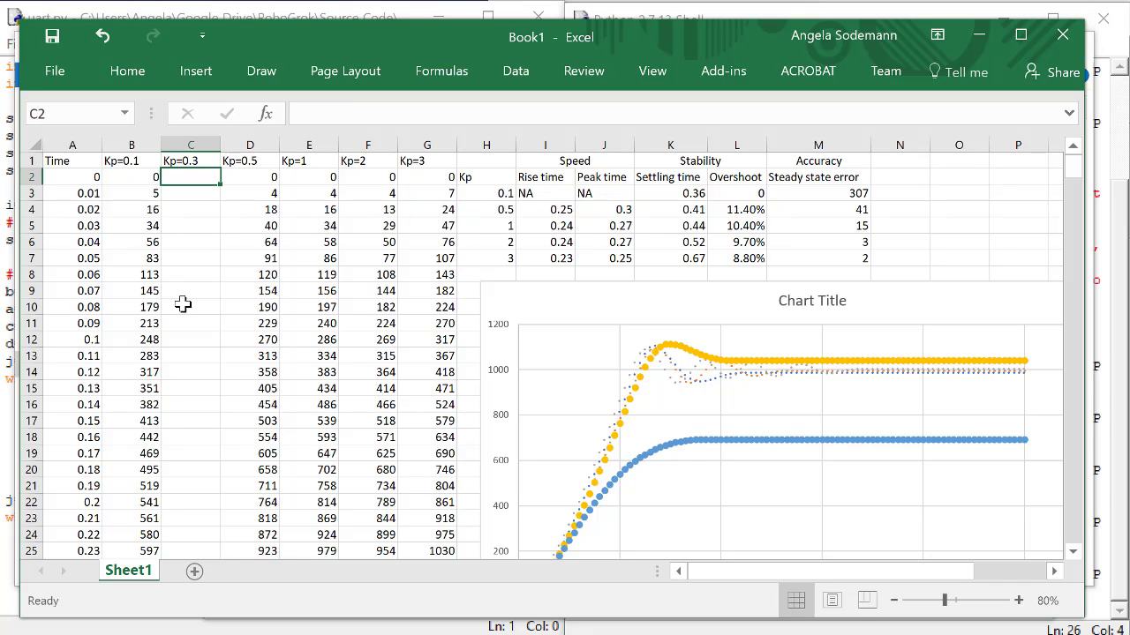
pyautogui.hotkey('ctrl', 'v')
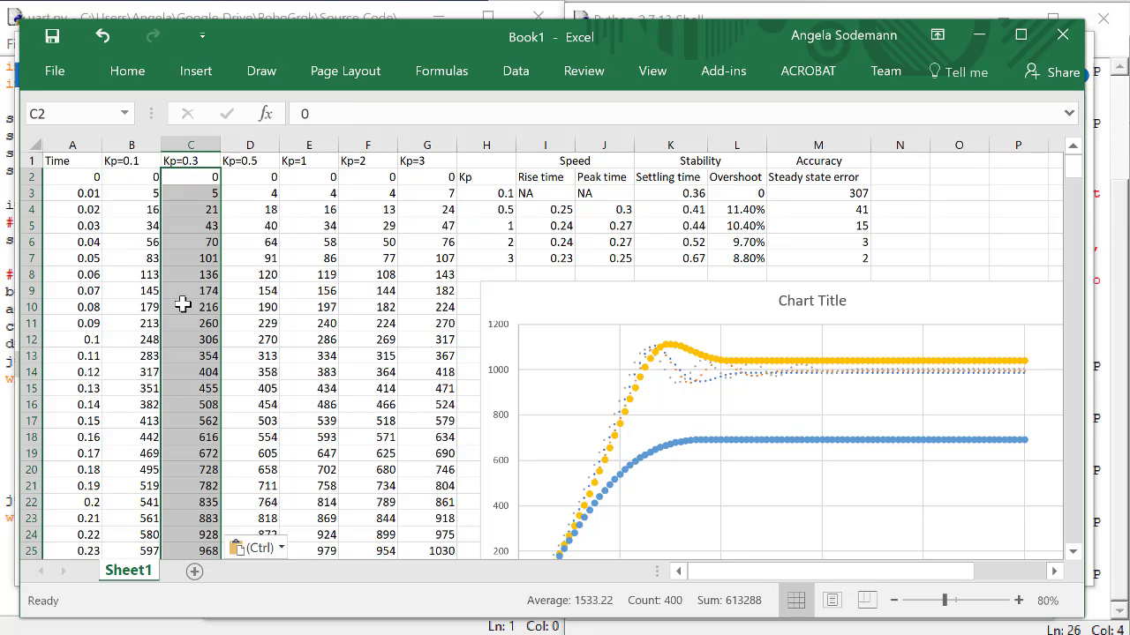
# Add the Kp=0.3 data as a new series in the chart's data source and apply it.
pyautogui.rightClick(676, 309)
pyautogui.click(694, 458)
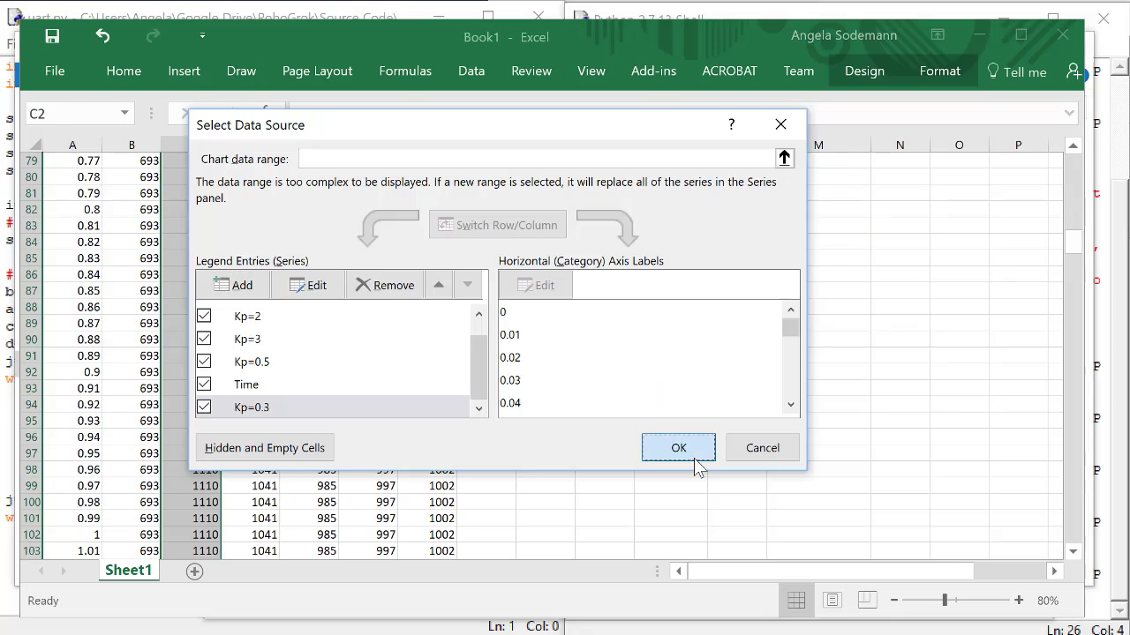
pyautogui.click(694, 458)
pyautogui.scroll(20, 622, 349)
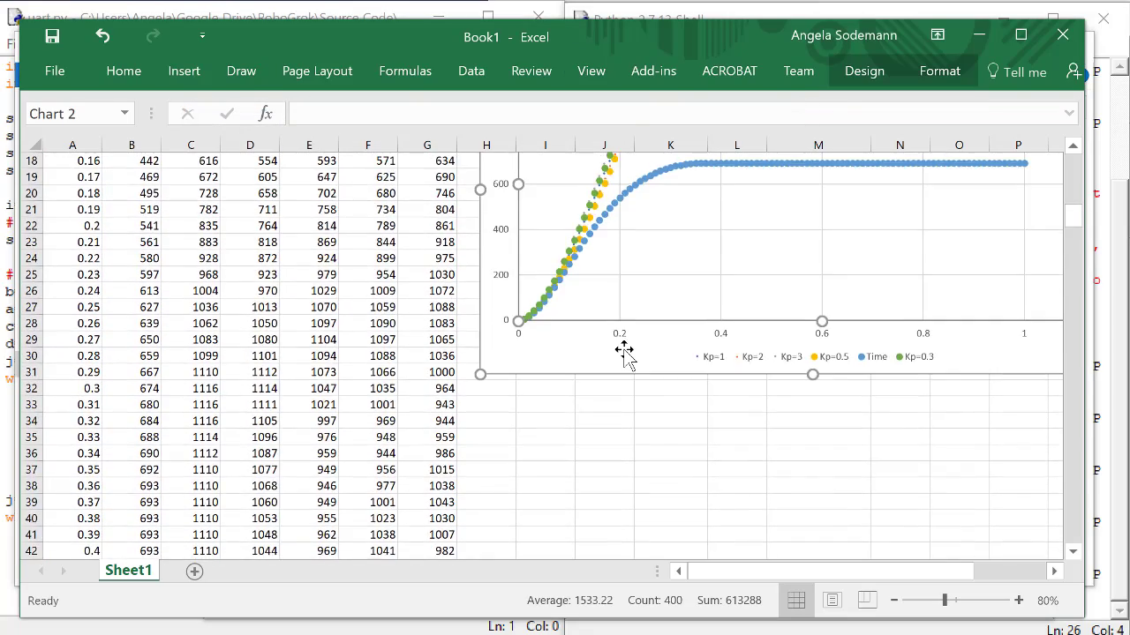
pyautogui.scroll(3, 623, 350)
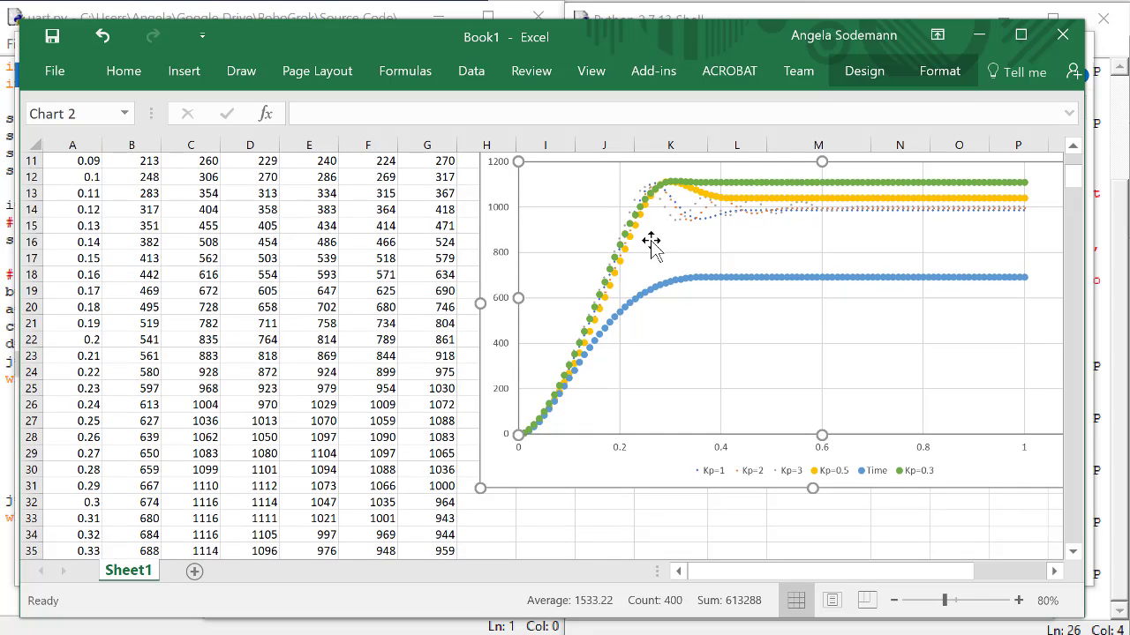
# Insert blank cells above the Kp 0.5 row of the metrics table and fill them with 0.3, 0.24, 0.31, 0.35, 11.60% and 110.
pyautogui.scroll(4, 371, 304)
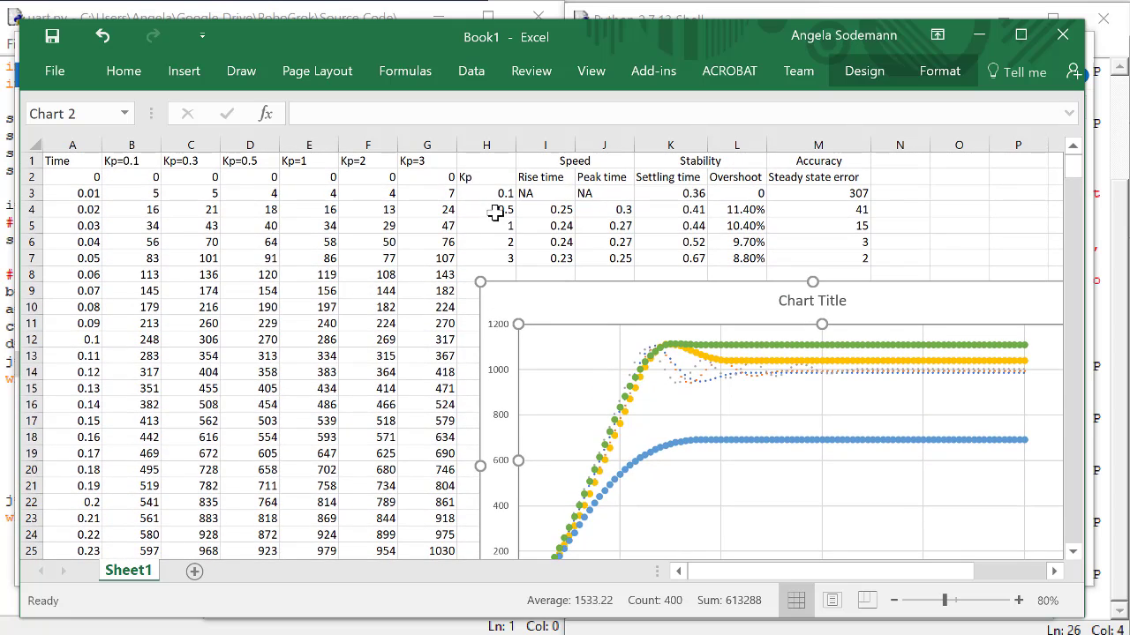
pyautogui.moveTo(496, 215); pyautogui.dragTo(807, 209)
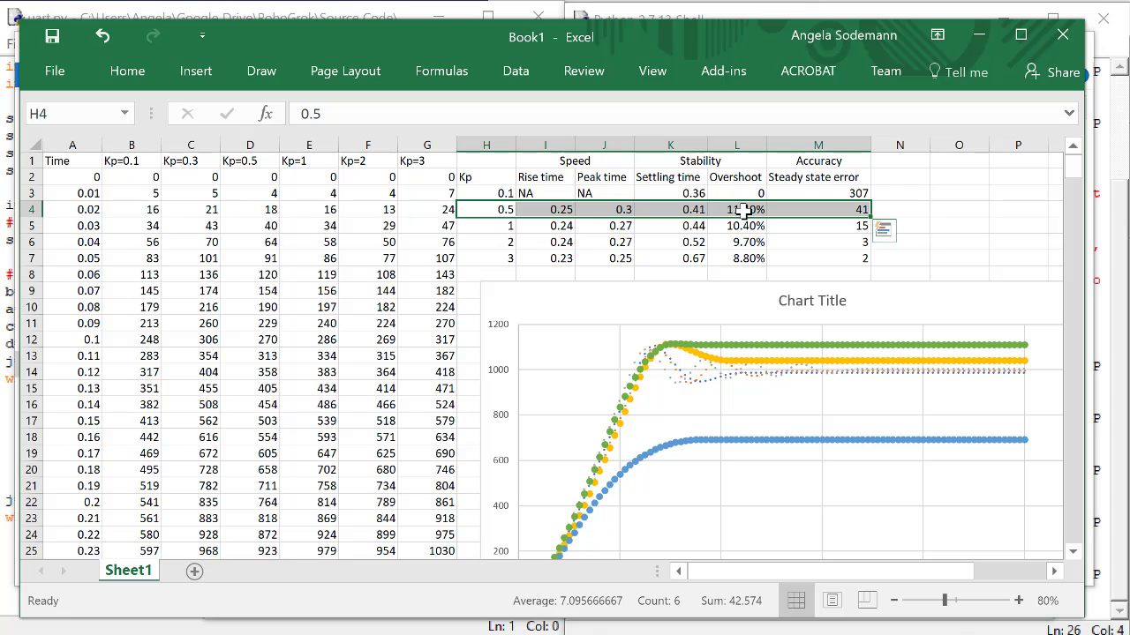
pyautogui.rightClick(743, 209)
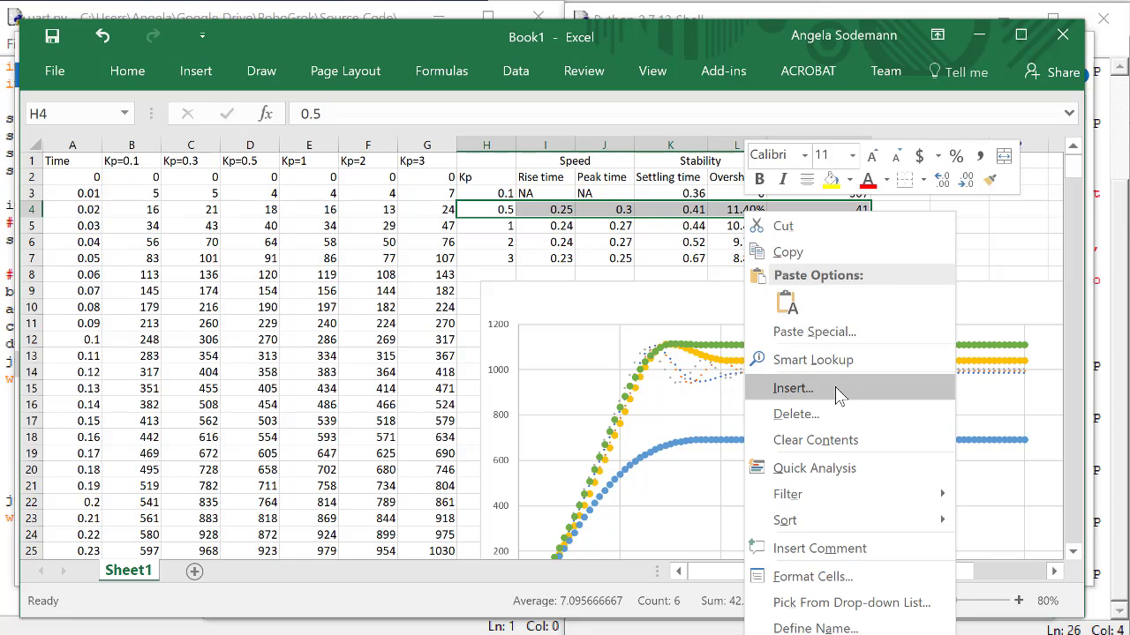
pyautogui.click(770, 394)
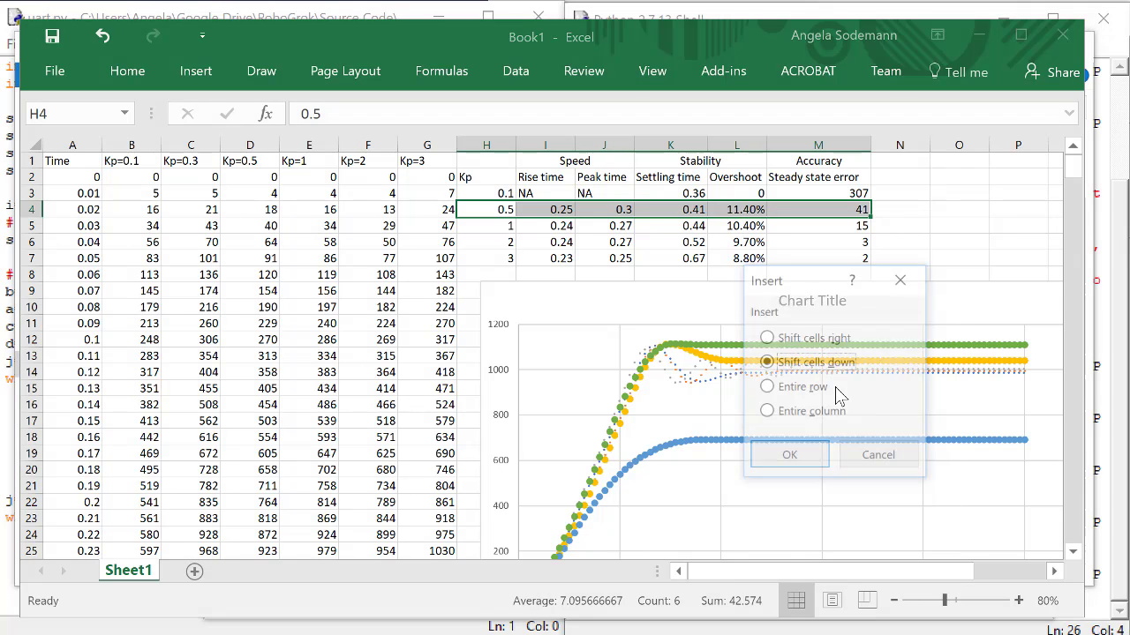
pyautogui.click(792, 457)
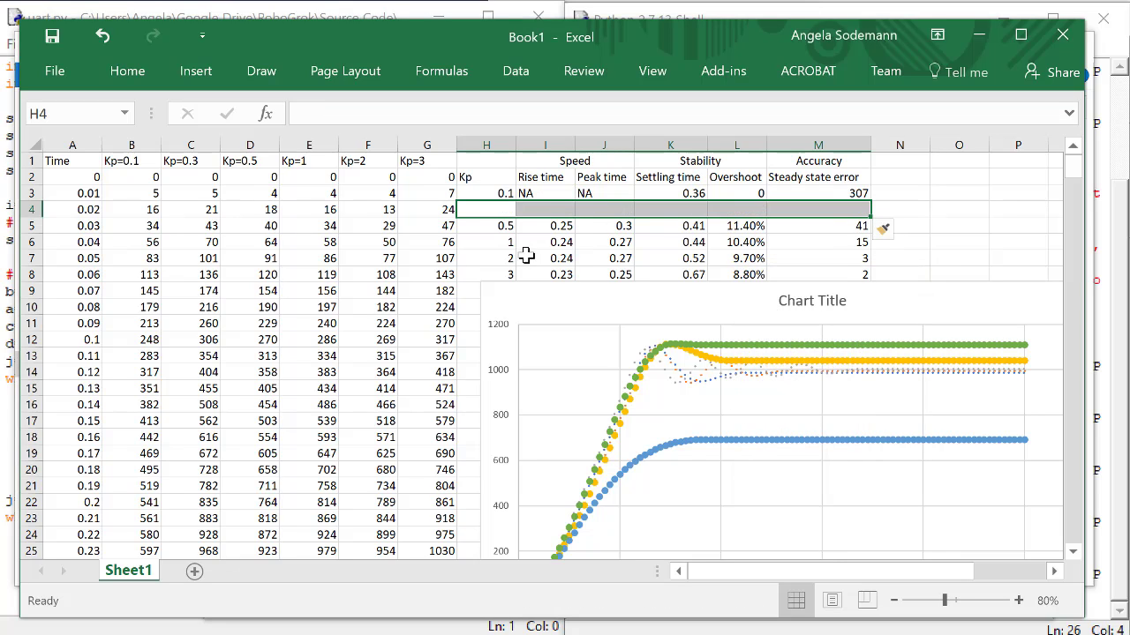
pyautogui.click(495, 209)
pyautogui.hotkey('ctrl', 'z')
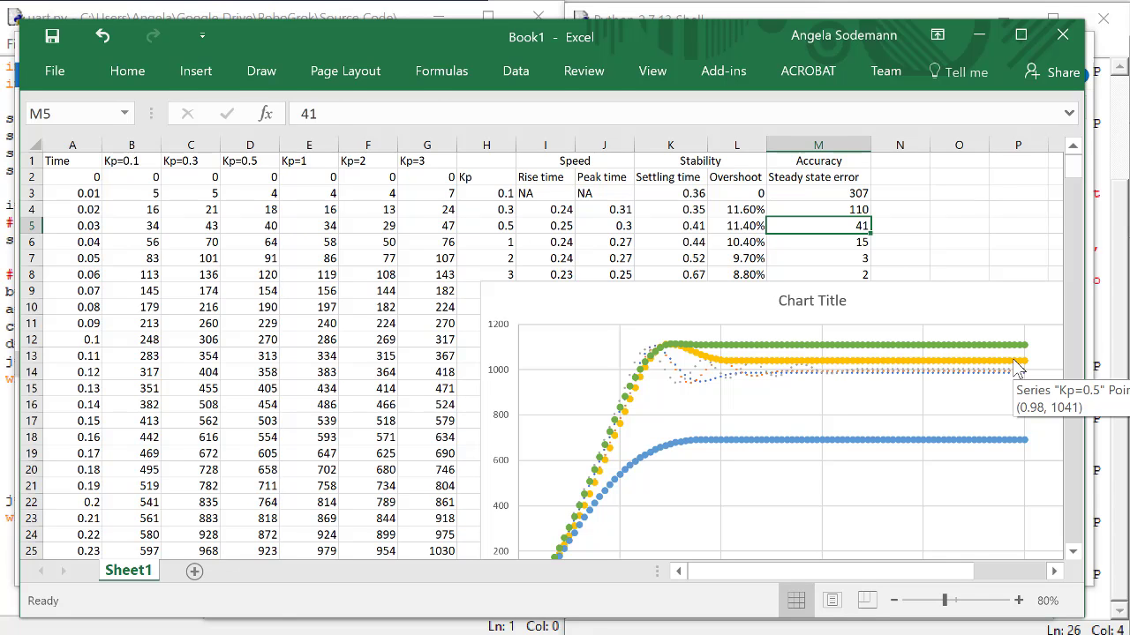
# Switch to PSoC Creator and set the Kp variable to 0.2 in main.c.
pyautogui.hotkey('alt', 'Tab')
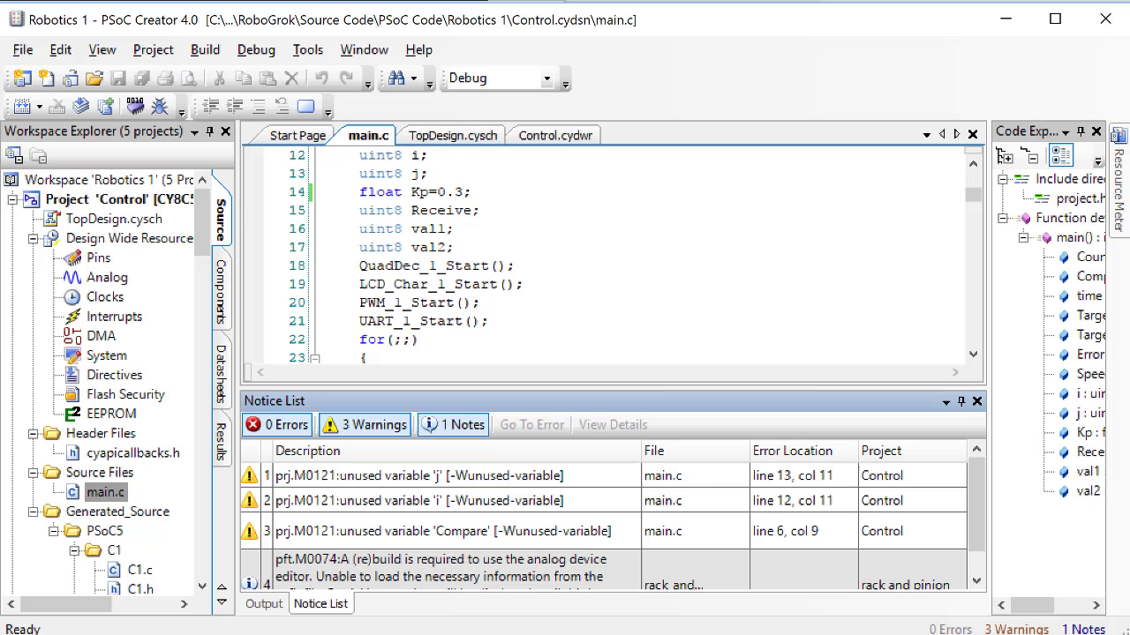
pyautogui.click(461, 189)
pyautogui.press('BackSpace')
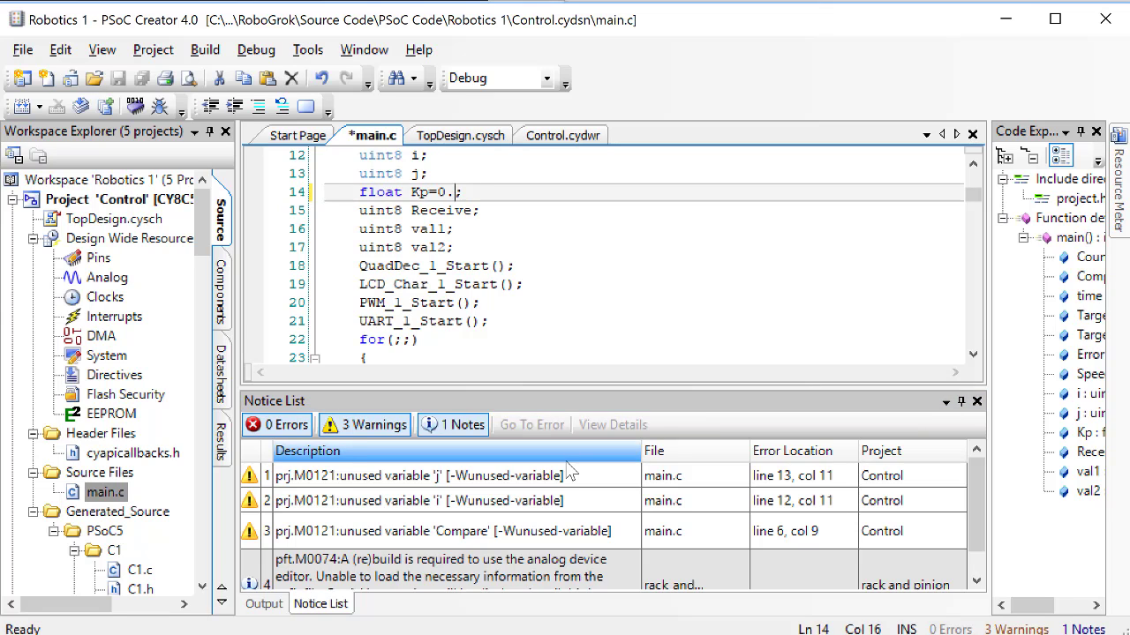
pyautogui.write('2')
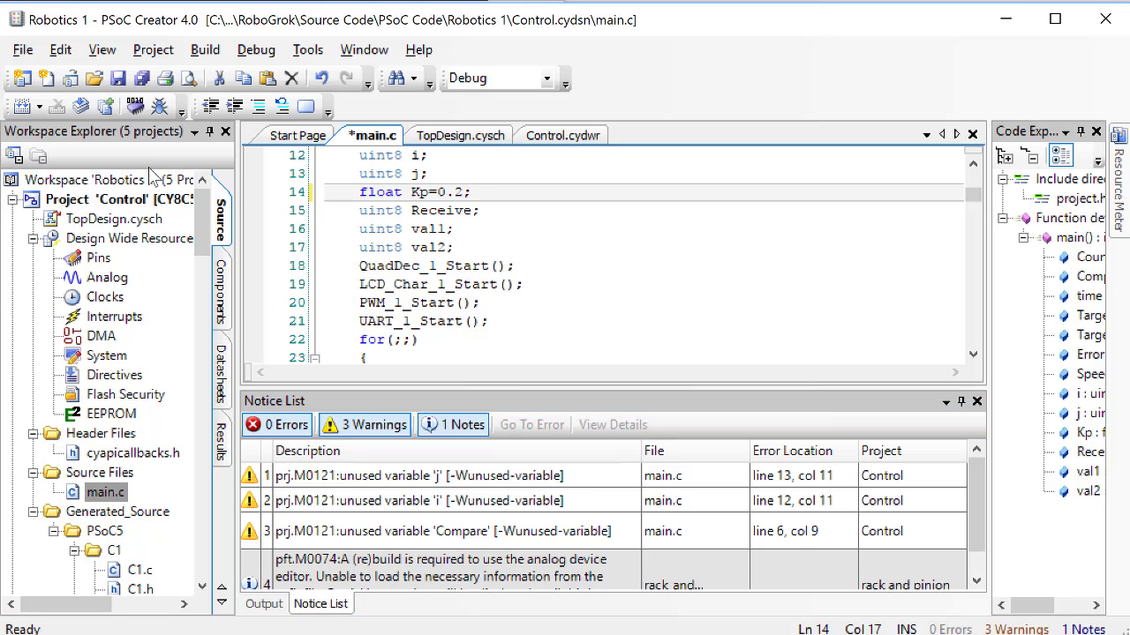
# Program the board with the Kp=0.2 code and run the uart.py module to record the response.
pyautogui.click(135, 106)
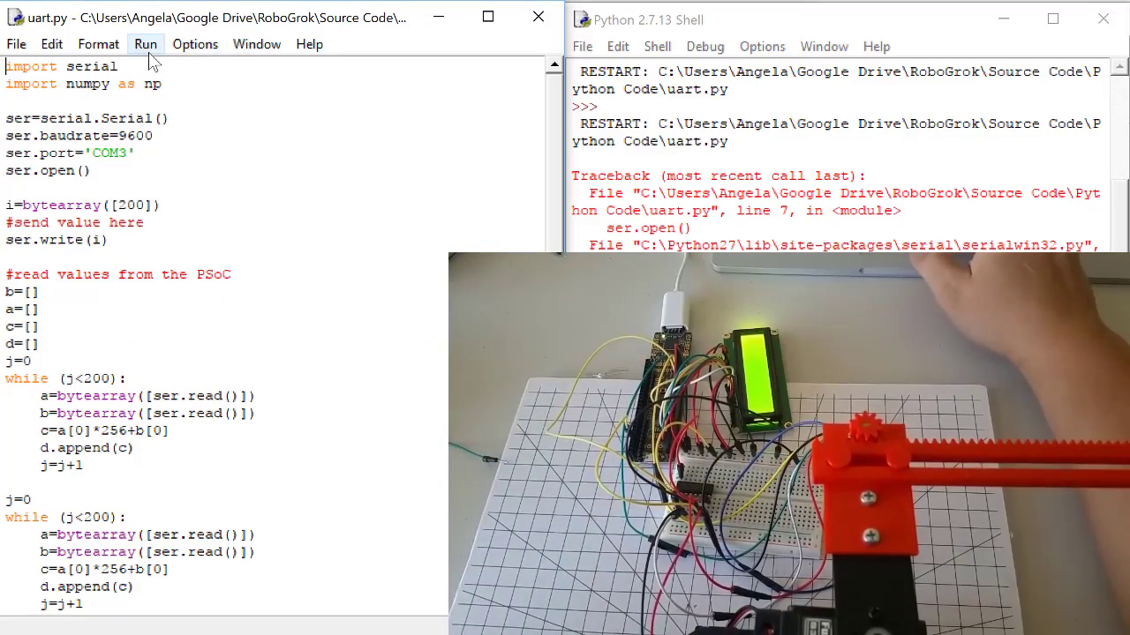
pyautogui.click(147, 45)
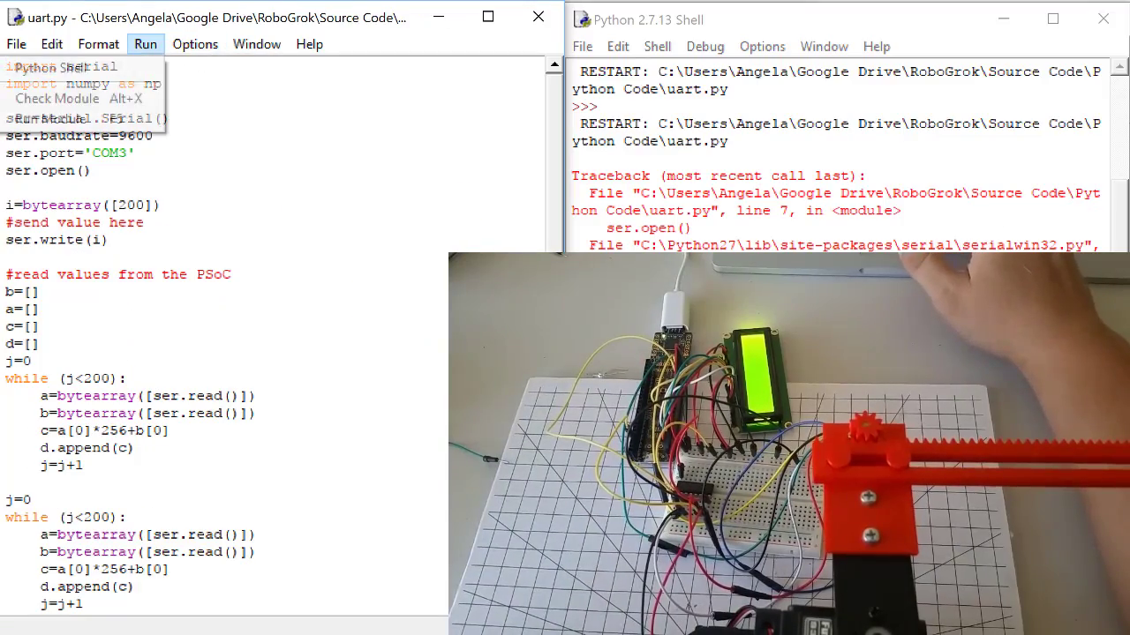
pyautogui.click(123, 118)
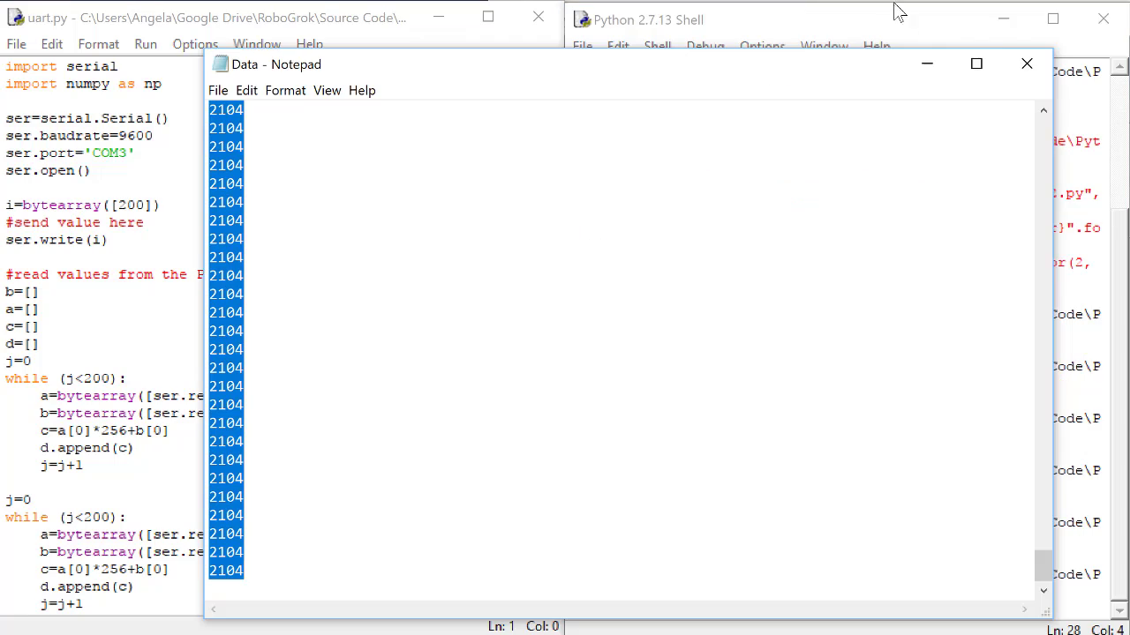
# Close the outdated Data text file, reopen it from the Python Code folder and copy all of its values.
pyautogui.click(1019, 69)
pyautogui.hotkey('alt', 'Tab')
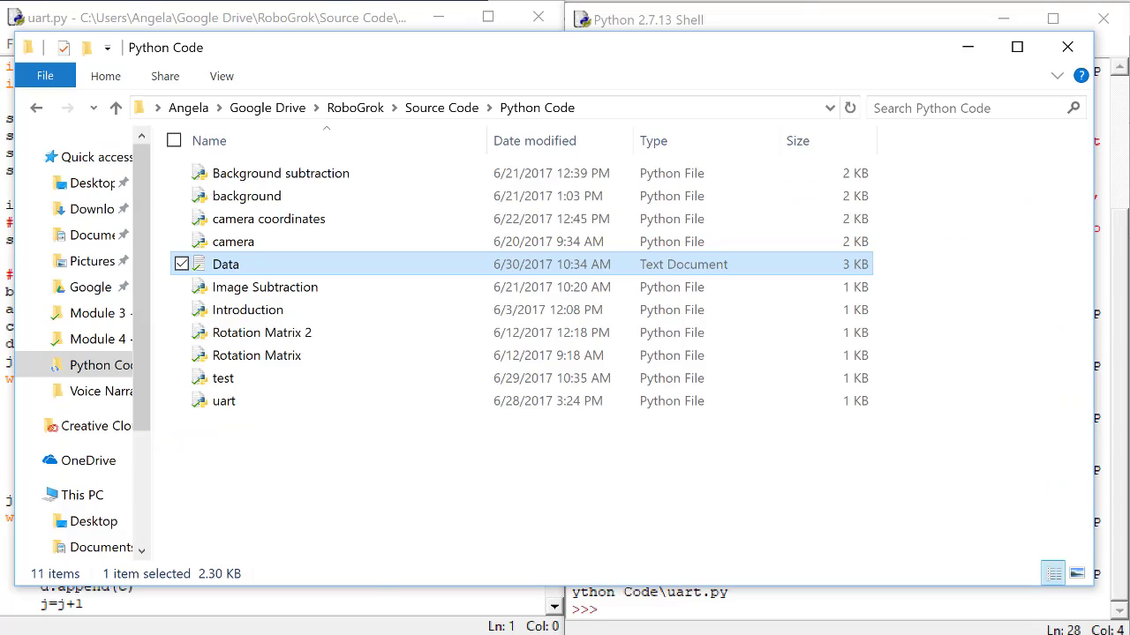
pyautogui.doubleClick(255, 267)
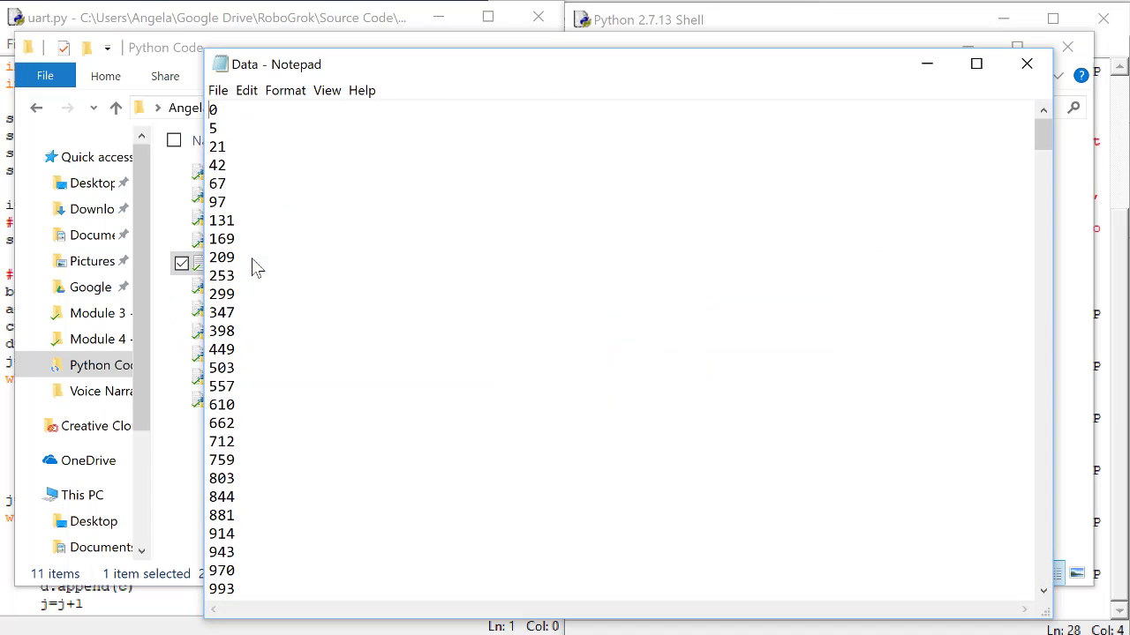
pyautogui.hotkey('ctrl', 'End')
pyautogui.hotkey('ctrl', 'a')
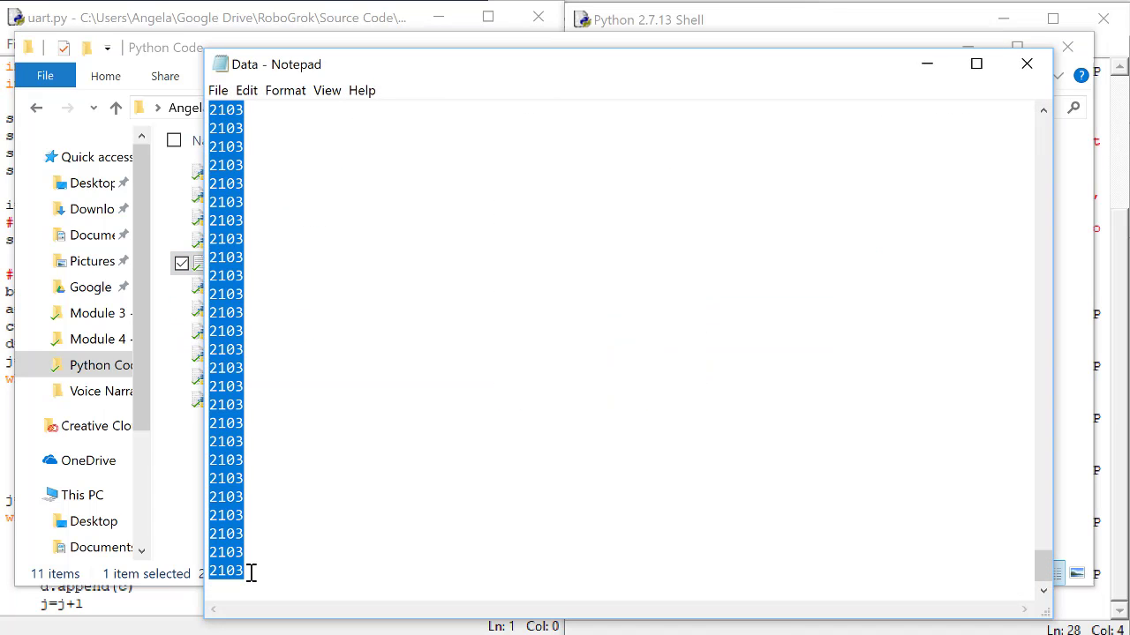
# In the Excel workbook, insert a column before Kp=0.3, head it Kp=0.2 and paste the copied response data starting at C2.
pyautogui.hotkey('alt', 'Tab')
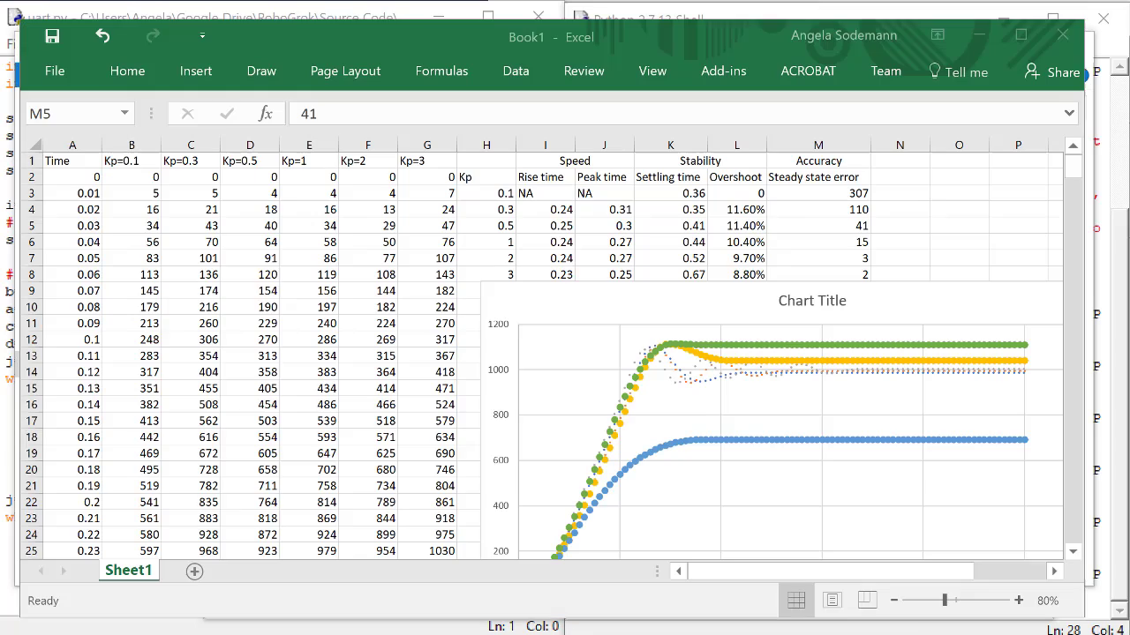
pyautogui.click(176, 161)
pyautogui.write('Kp=0.2')
pyautogui.press('Return')
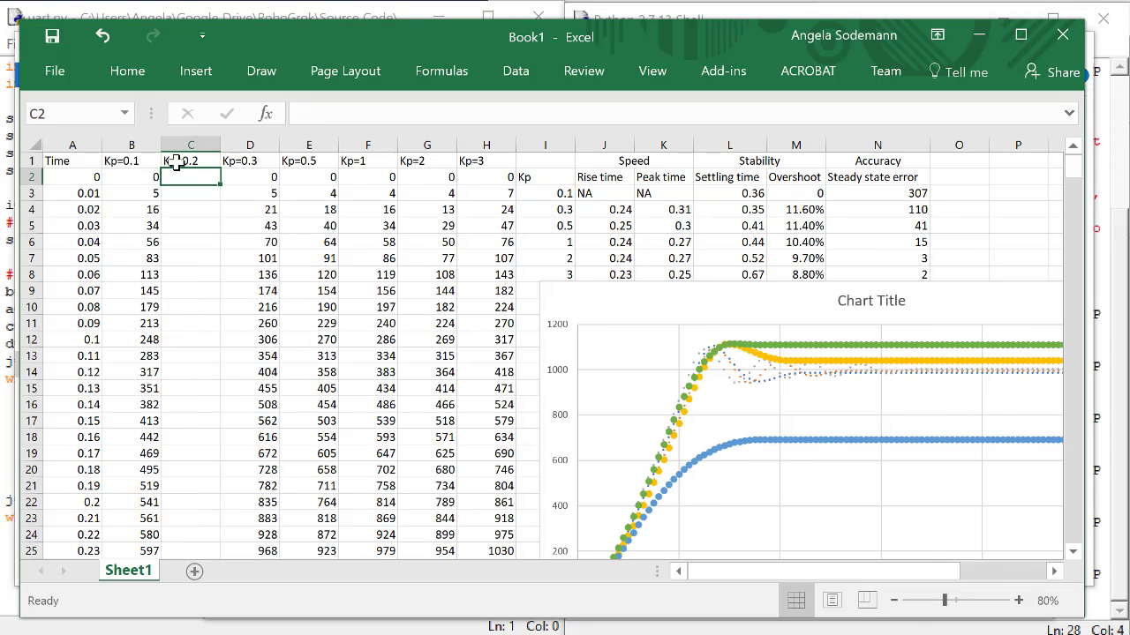
pyautogui.hotkey('ctrl', 'v')
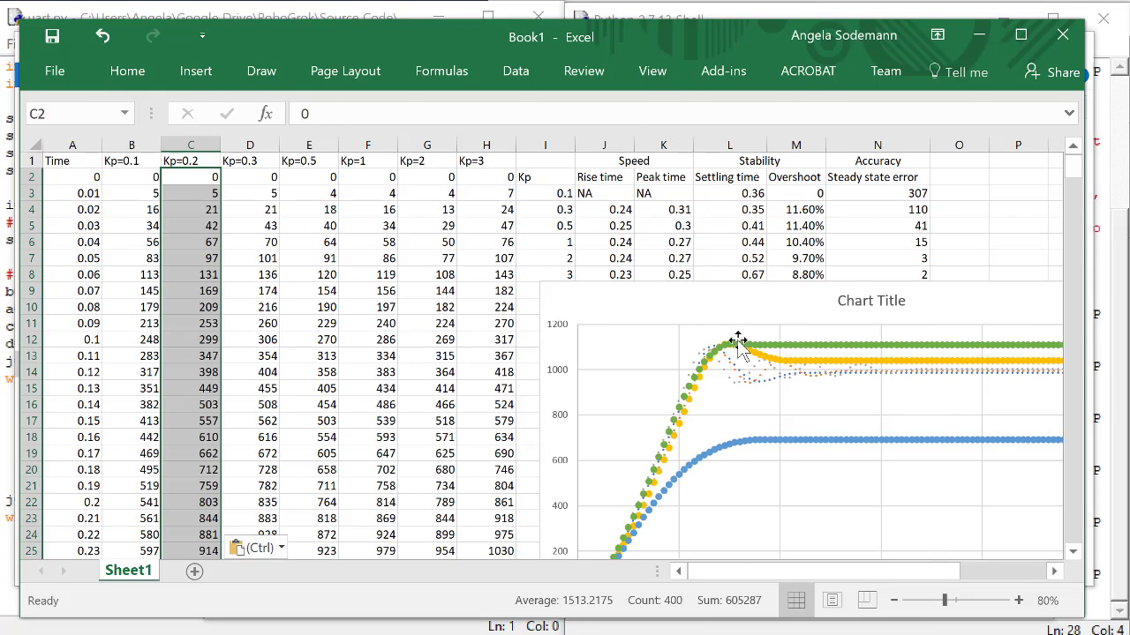
# Add the Kp=0.2 data as a new series in the response chart.
pyautogui.click(662, 450)
pyautogui.hotkey('ctrl', 'v')
pyautogui.scroll(-1, 661, 451)
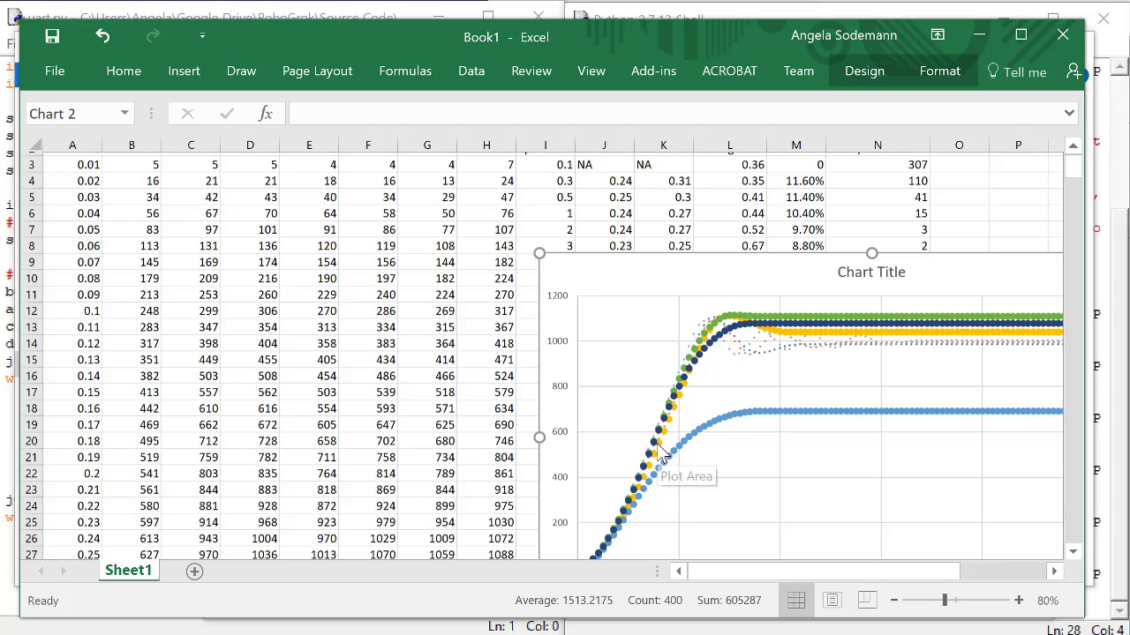
pyautogui.scroll(-1, 688, 424)
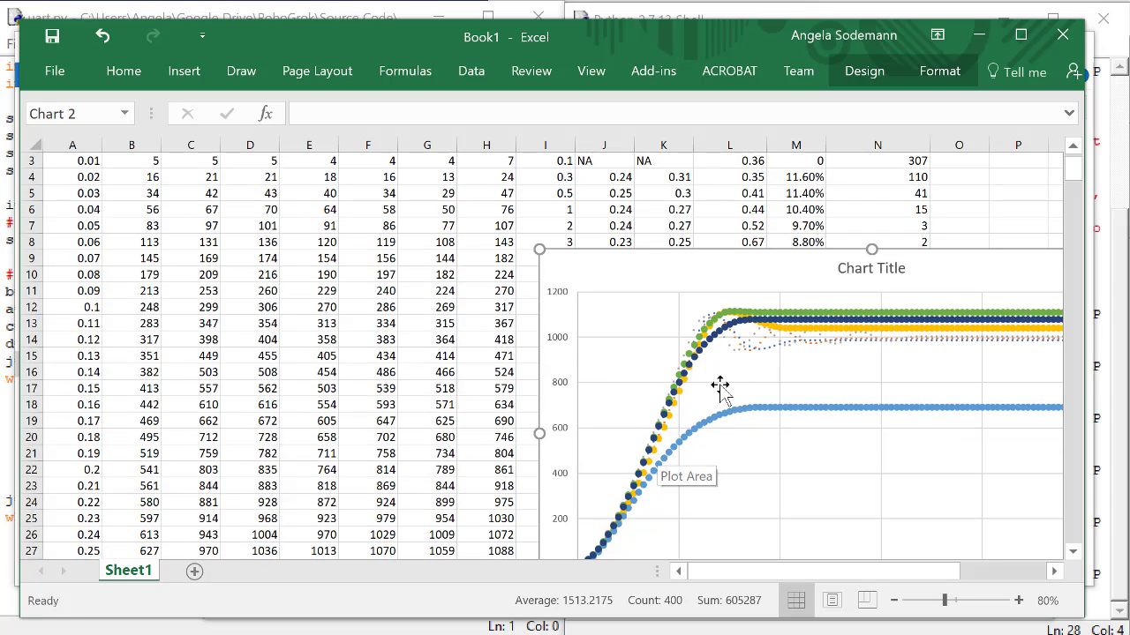
pyautogui.click(735, 328)
# Insert blank cells above the Kp 0.3 row of the metrics table and fill them with 0.2, 0.27, 0.34, 0.36, 8.00% and 79.
pyautogui.scroll(2, 570, 360)
pyautogui.moveTo(547, 210); pyautogui.dragTo(883, 212)
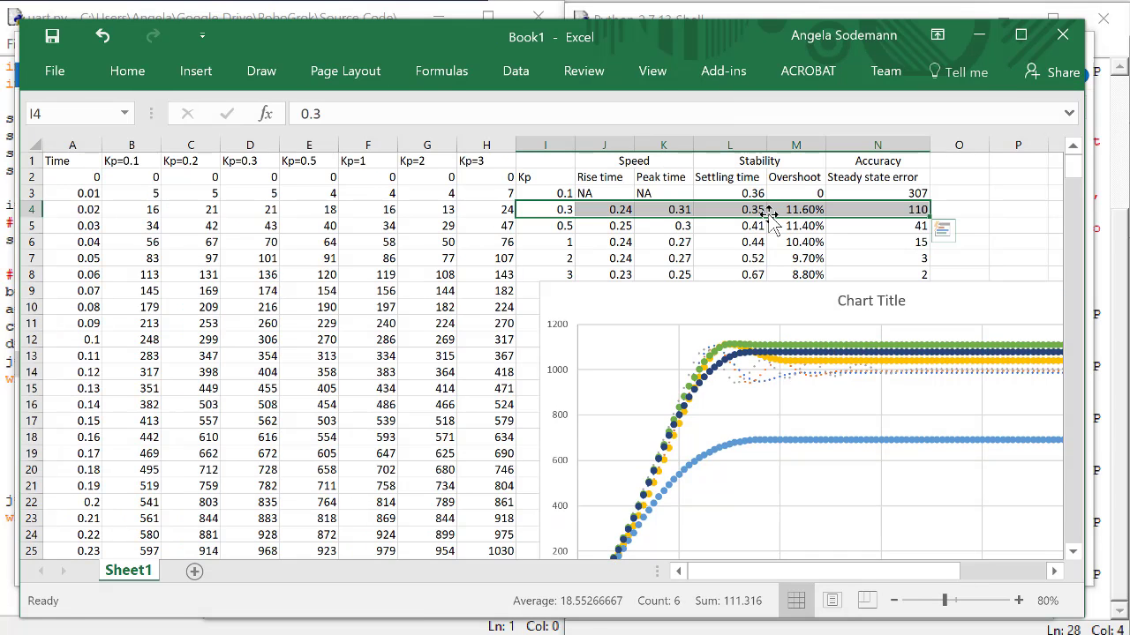
pyautogui.hotkey('ctrl', 'z')
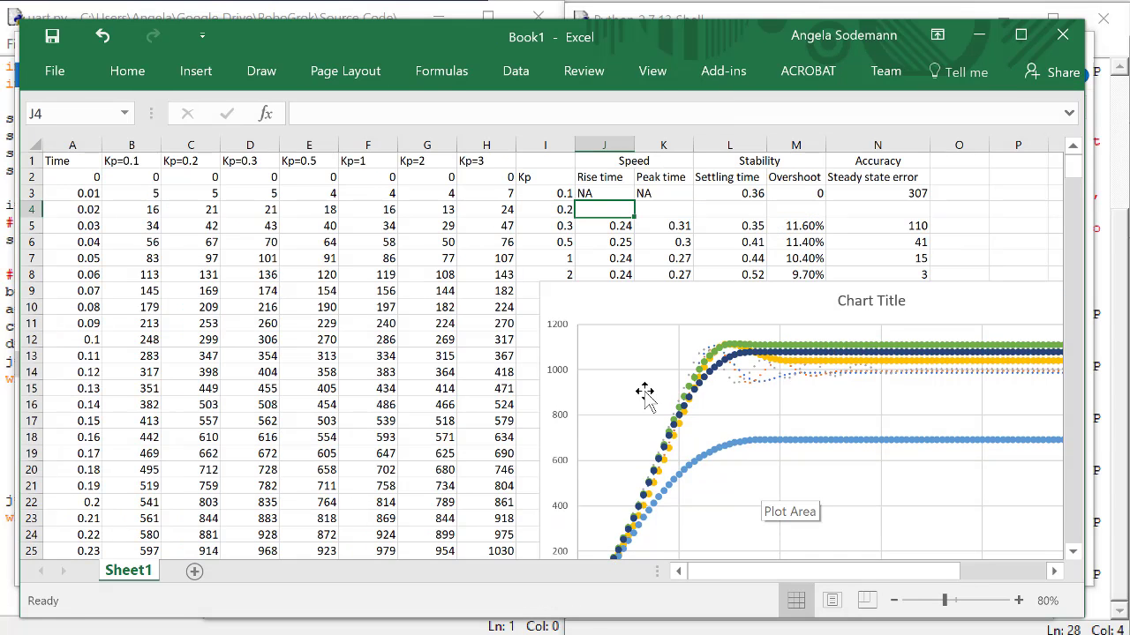
pyautogui.hotkey('ctrl', 'z')
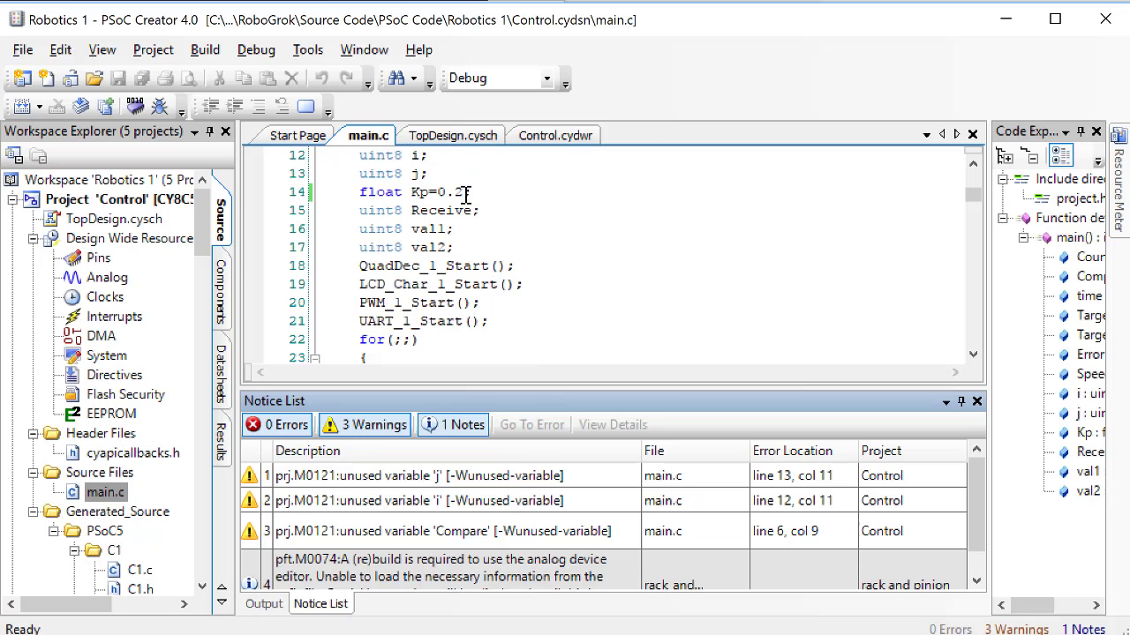
# Switch to PSoC Creator and change the Kp variable to 0.15 in main.c.
pyautogui.click(465, 192)
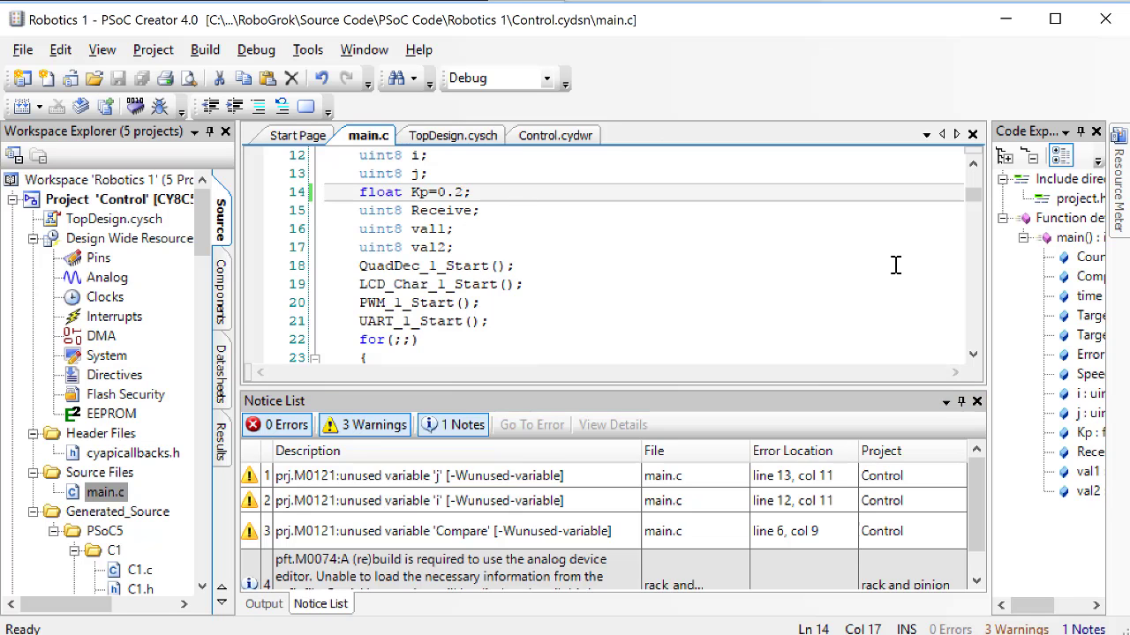
pyautogui.press('BackSpace')
pyautogui.write('15')
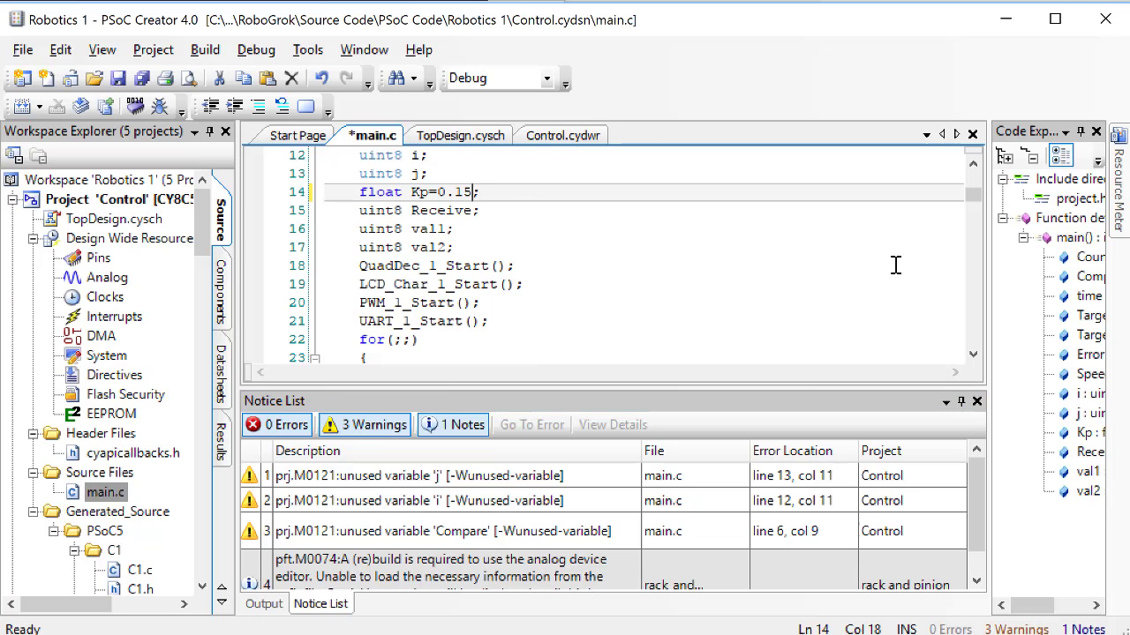
# Program the board with the Kp=0.15 code, then run the uart.py module to record the response.
pyautogui.click(135, 107)
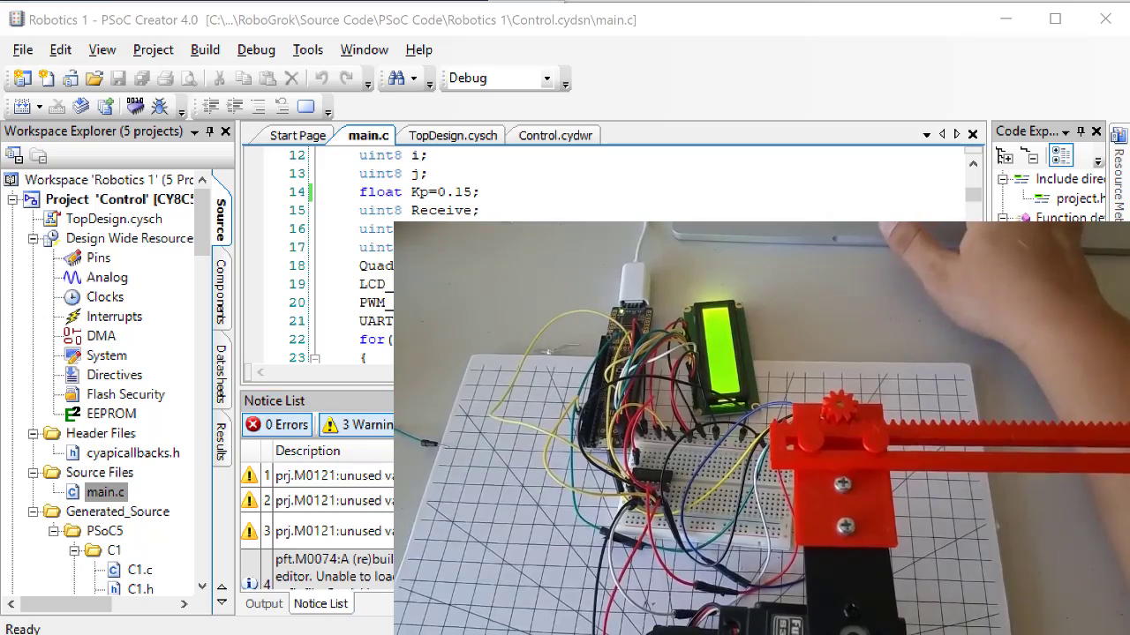
pyautogui.hotkey('alt', 'Tab')
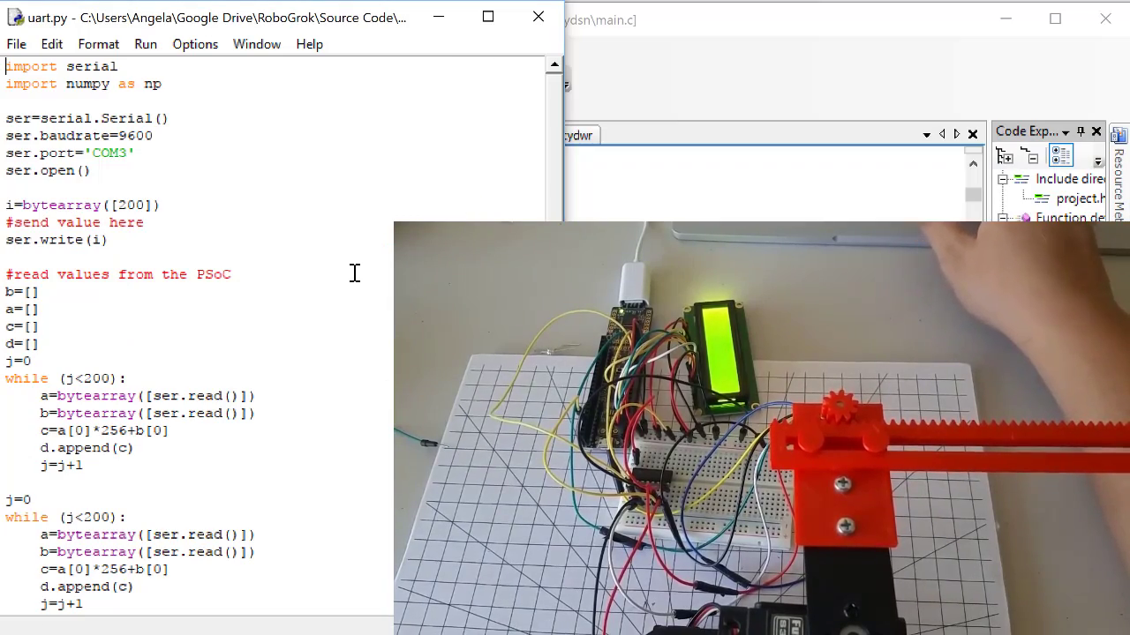
pyautogui.click(146, 44)
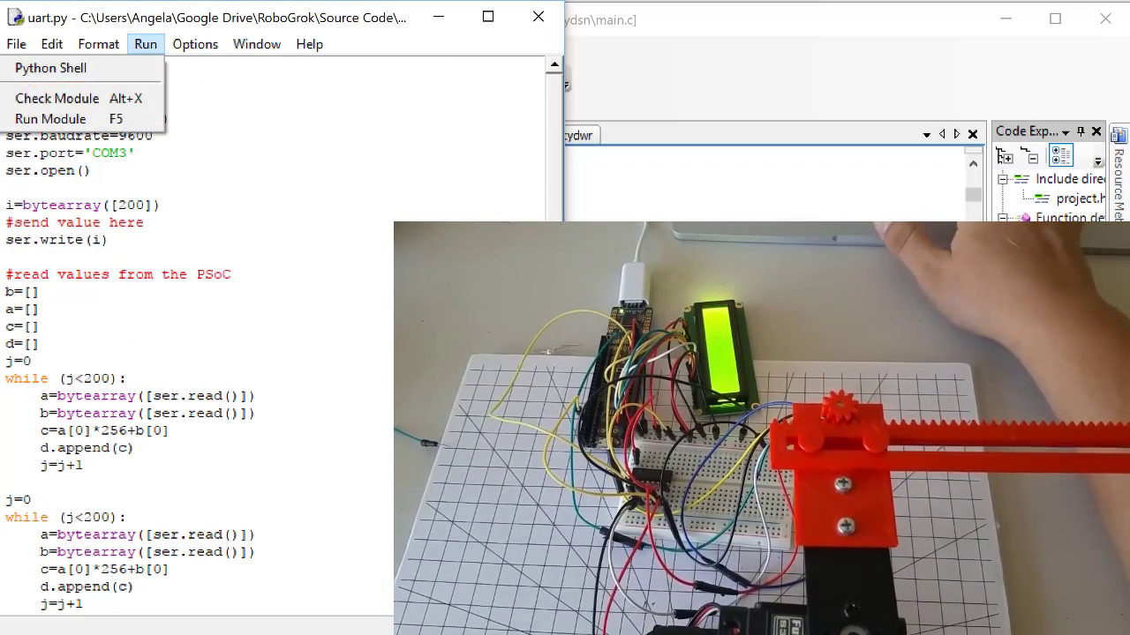
pyautogui.click(141, 120)
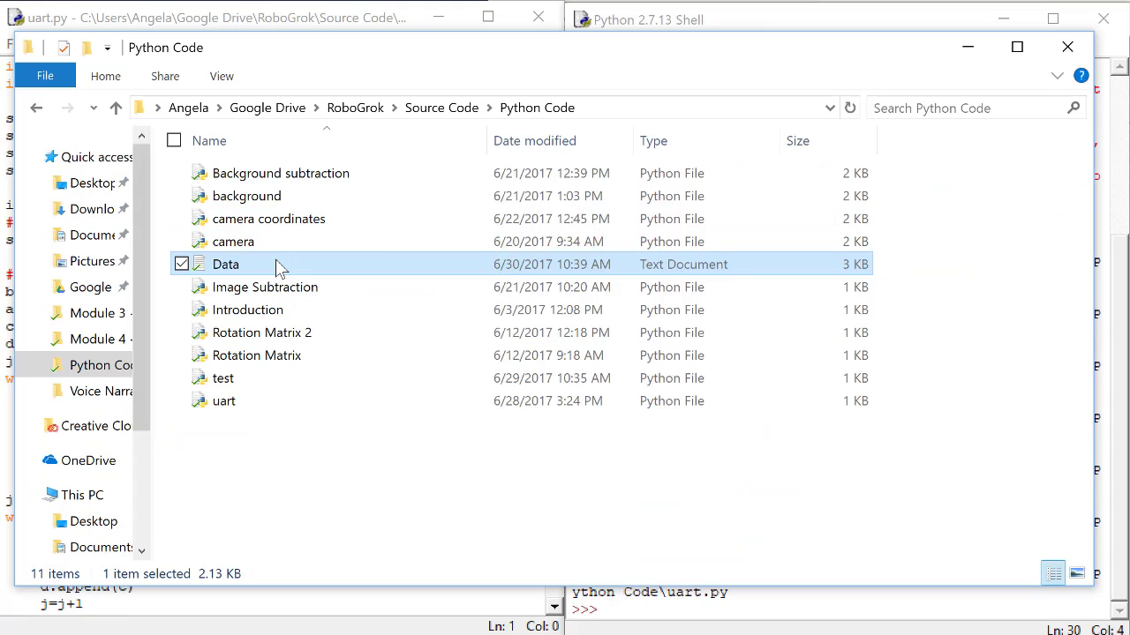
# Open the Data text file from the Python Code folder, copy all of its values and switch to the Excel workbook.
pyautogui.doubleClick(277, 263)
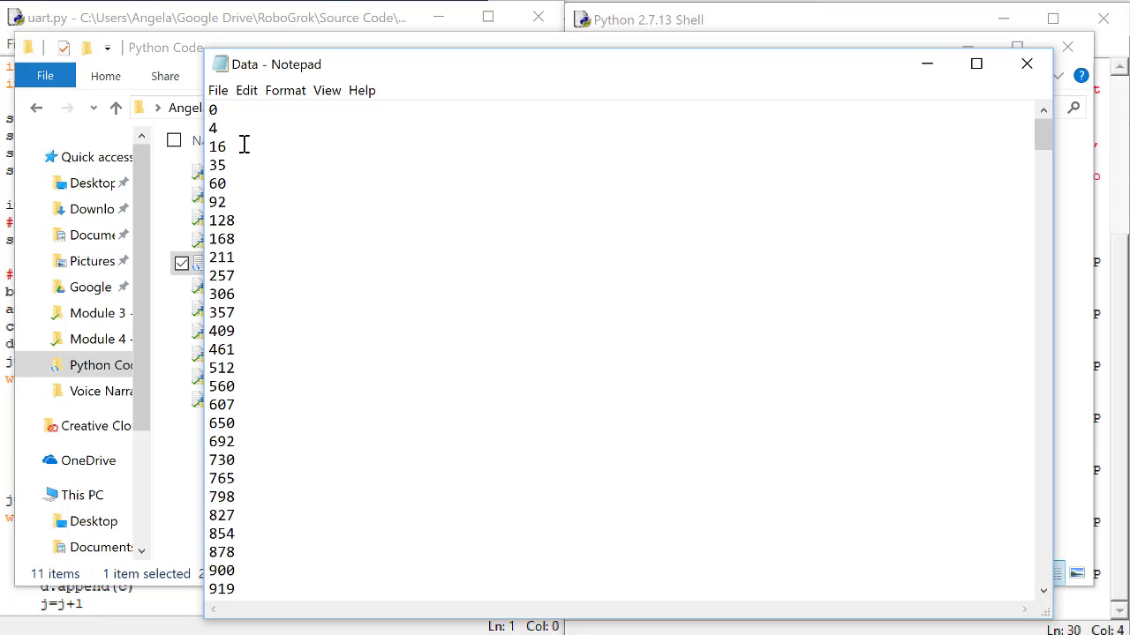
pyautogui.hotkey('ctrl', 'a')
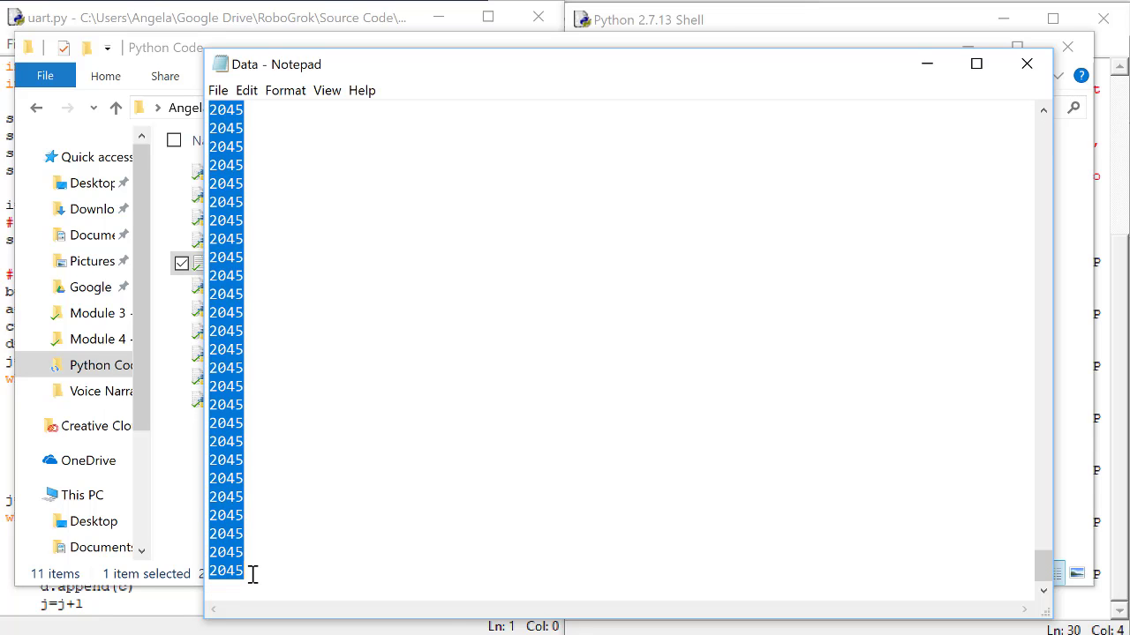
pyautogui.hotkey('alt', 'Tab')
# Insert a column before Kp=0.2, head it Kp=0.15 and paste the copied response data starting at C2.
pyautogui.click(177, 143)
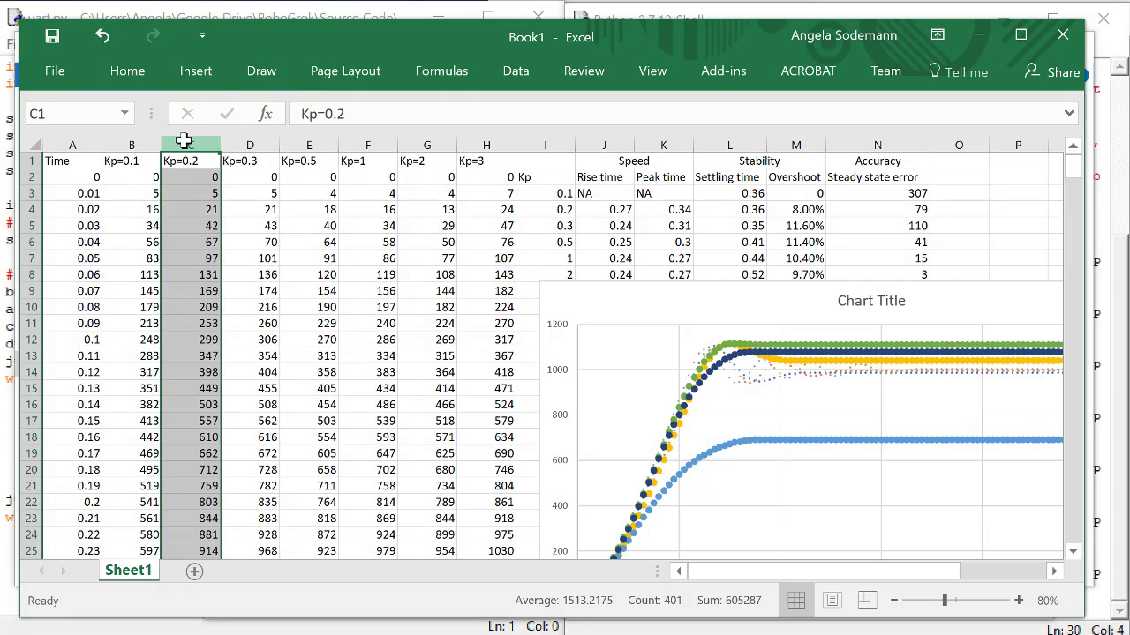
pyautogui.rightClick(183, 146)
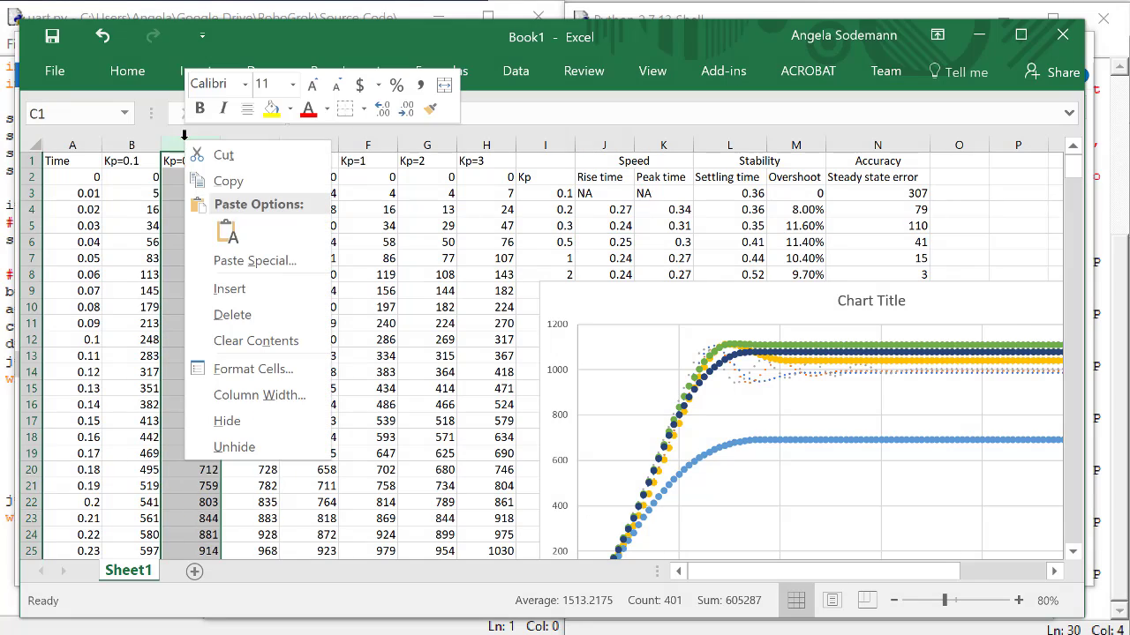
pyautogui.click(228, 288)
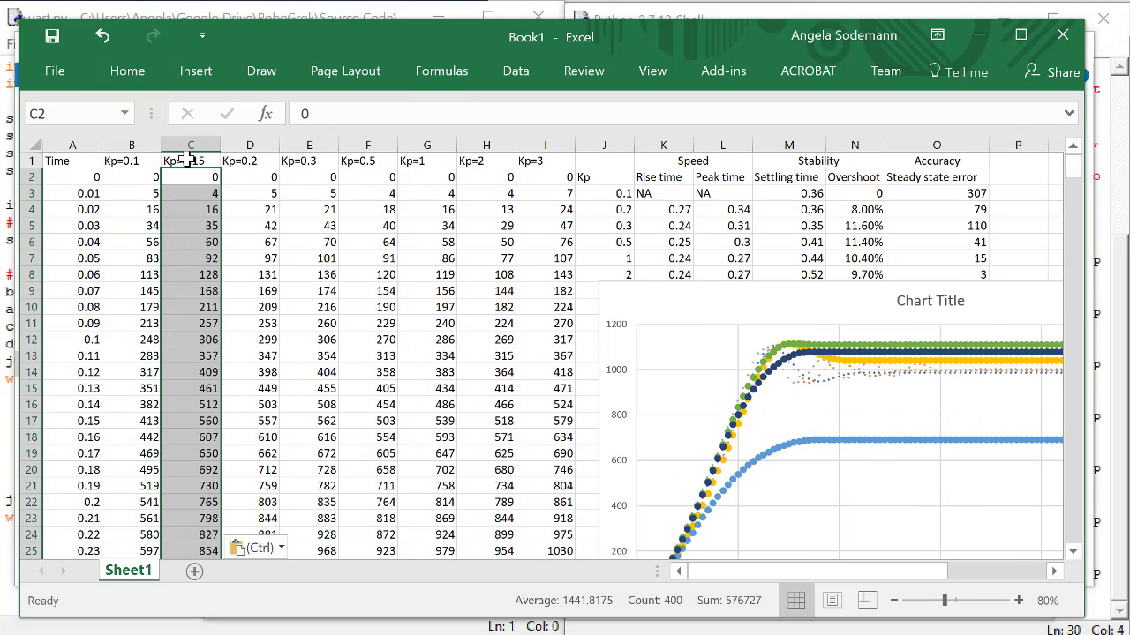
# Add the Kp=0.15 response to the chart as a series with X values A2:A102 and Y values C2:C102.
pyautogui.rightClick(696, 339)
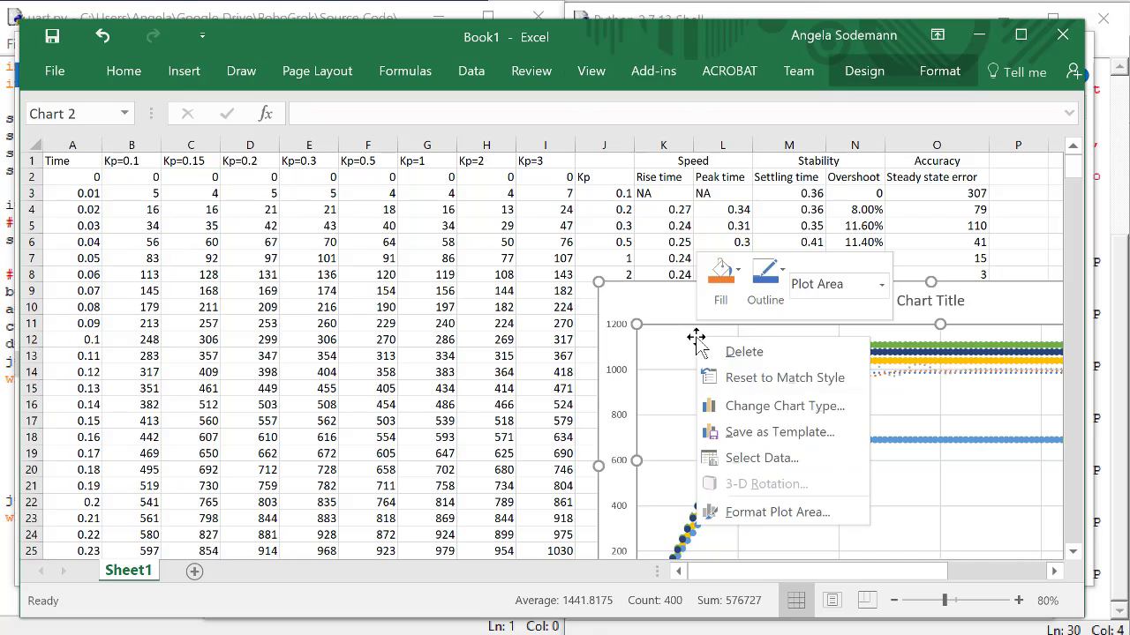
pyautogui.click(759, 458)
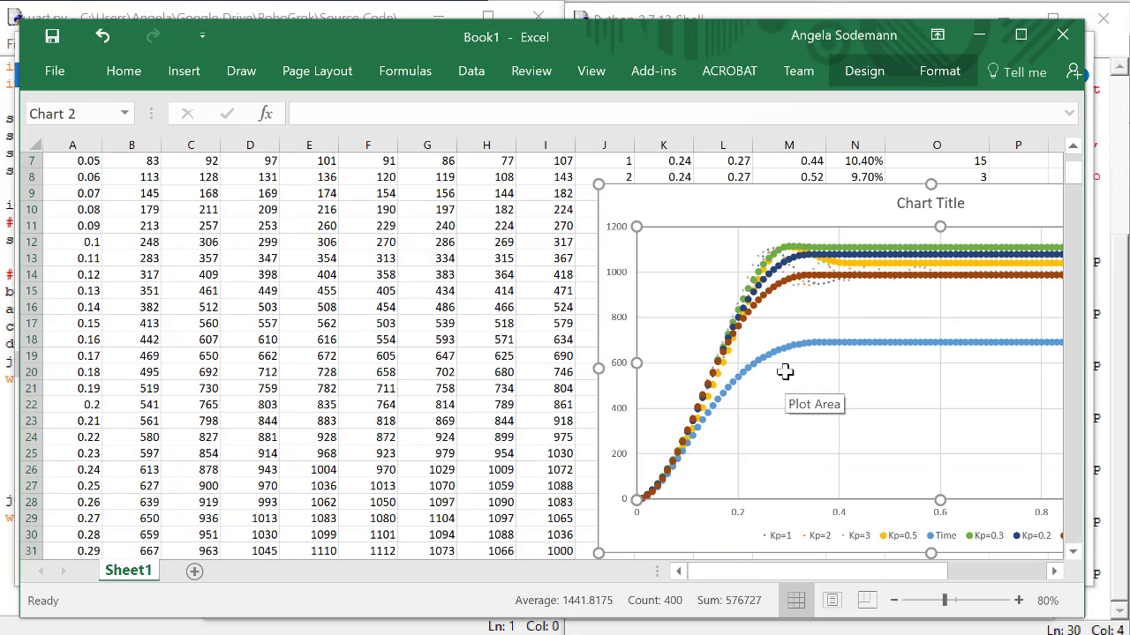
pyautogui.click(780, 298)
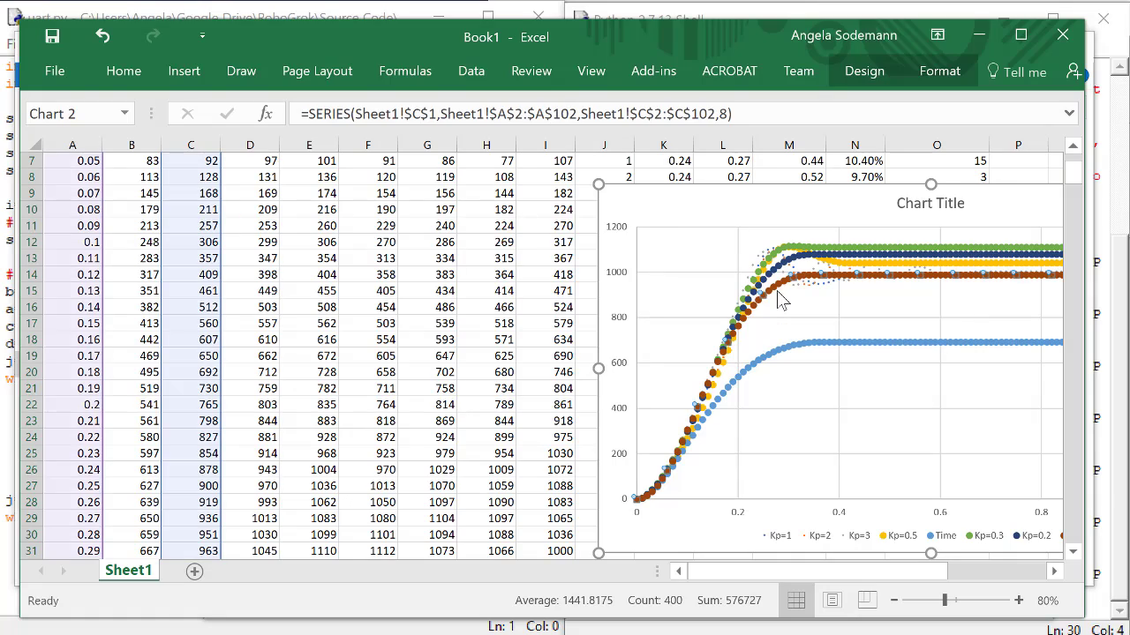
# Add a metrics table row for Kp 0.15 with NA rise and peak times, 0.34 settling time, 0 overshoot and steady state error 11.
pyautogui.hscroll(5, 635, 327)
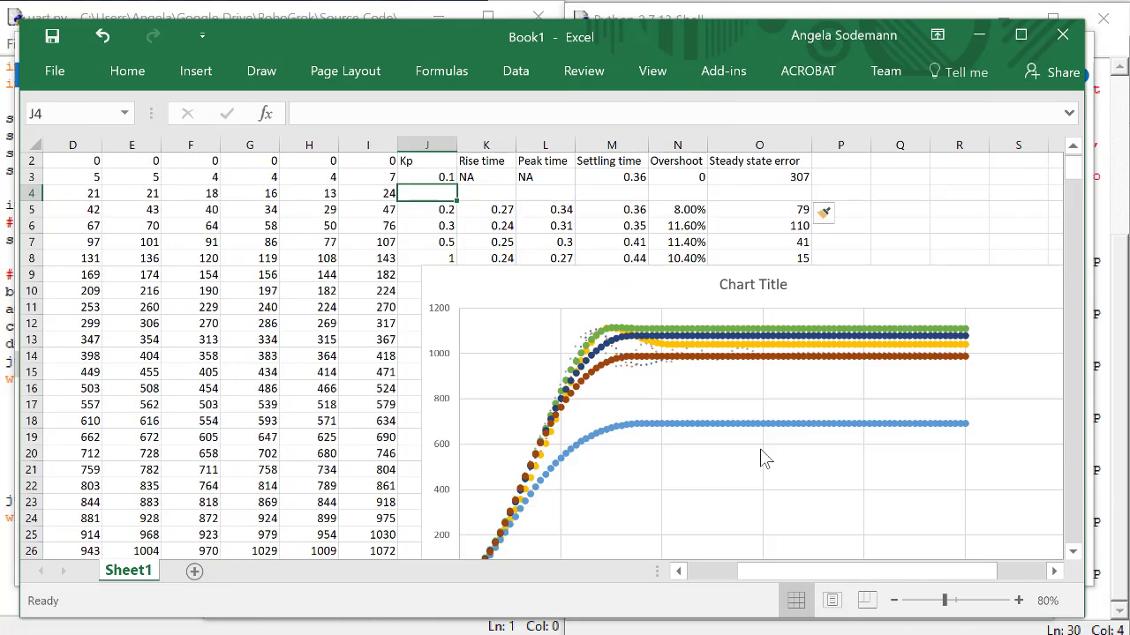
pyautogui.write('0.15')
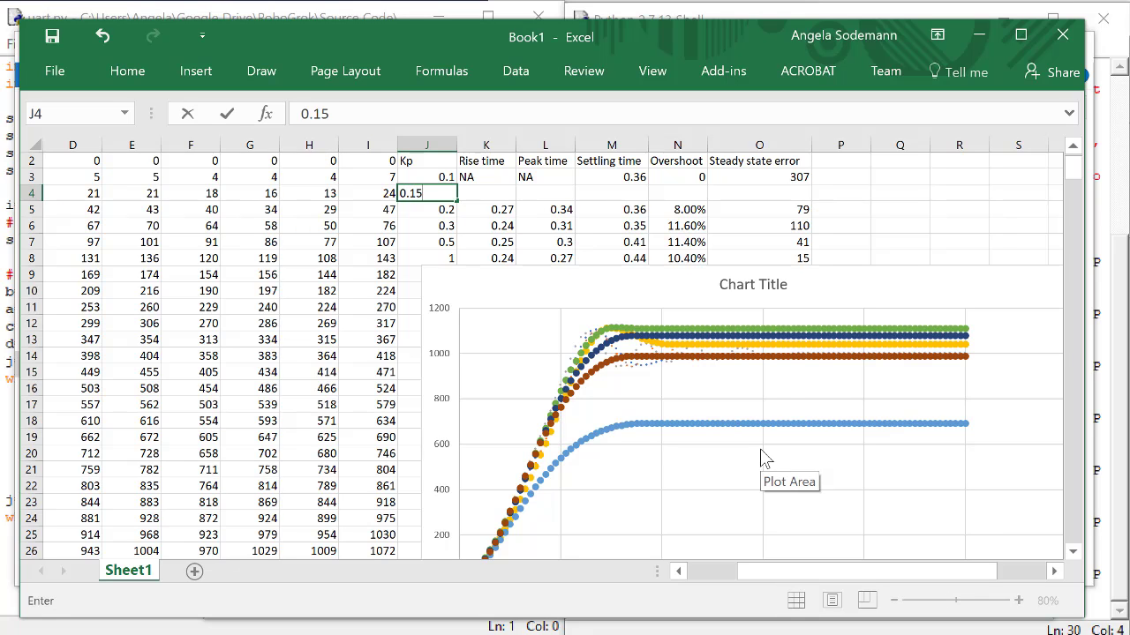
pyautogui.press('Return')
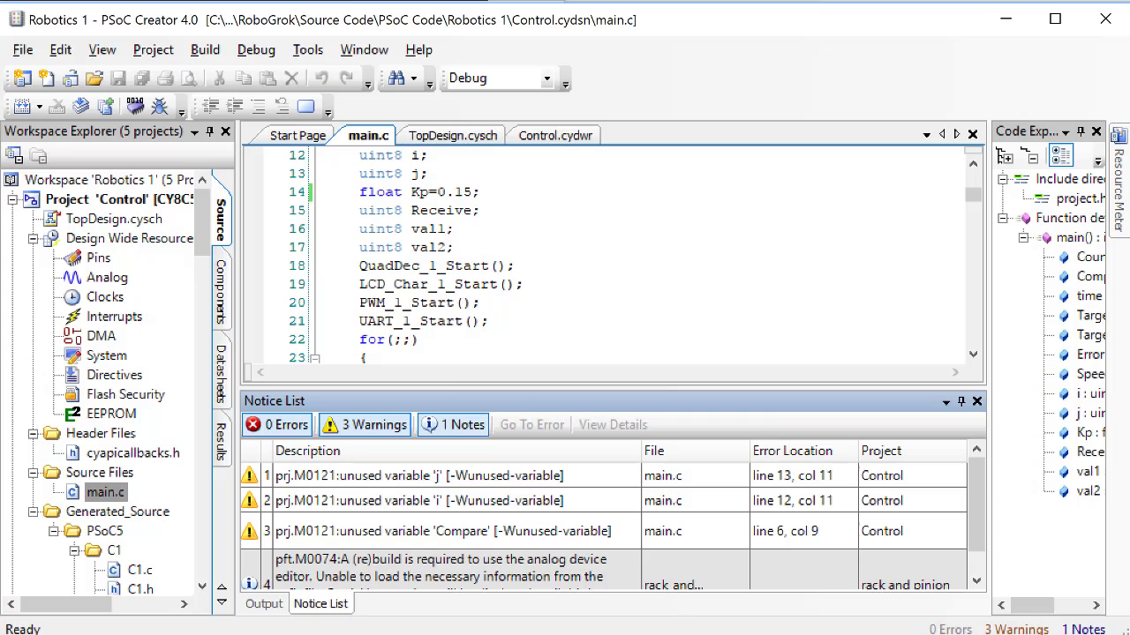
# Switch to PSoC Creator, change the Kp variable to 0.16 in main.c and program the board.
pyautogui.click(472, 192)
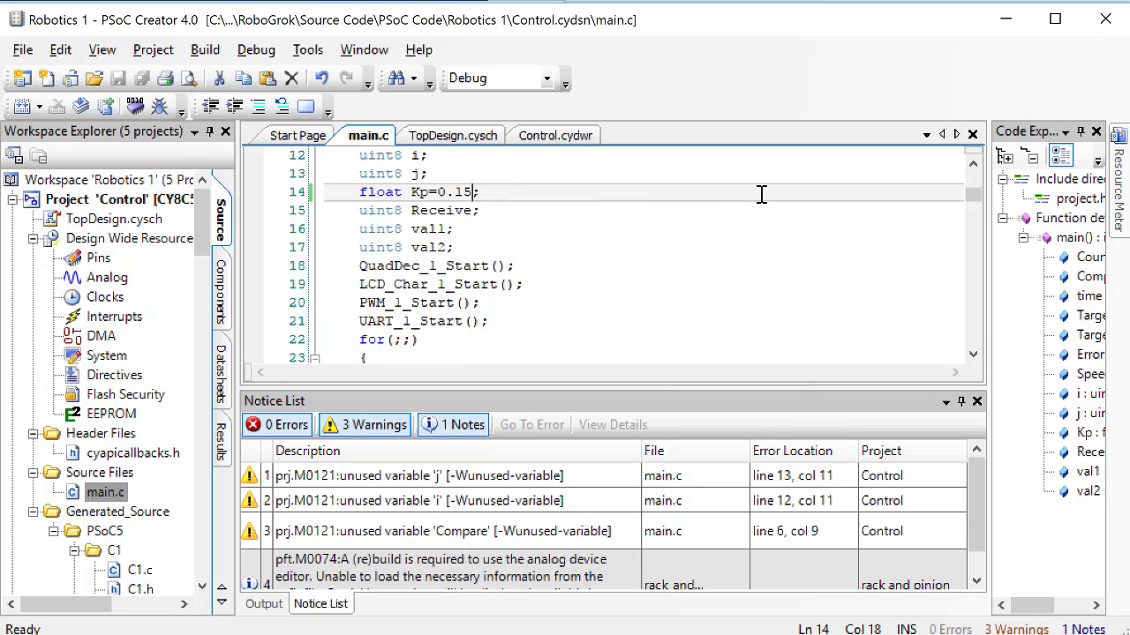
pyautogui.press('BackSpace')
pyautogui.write('6')
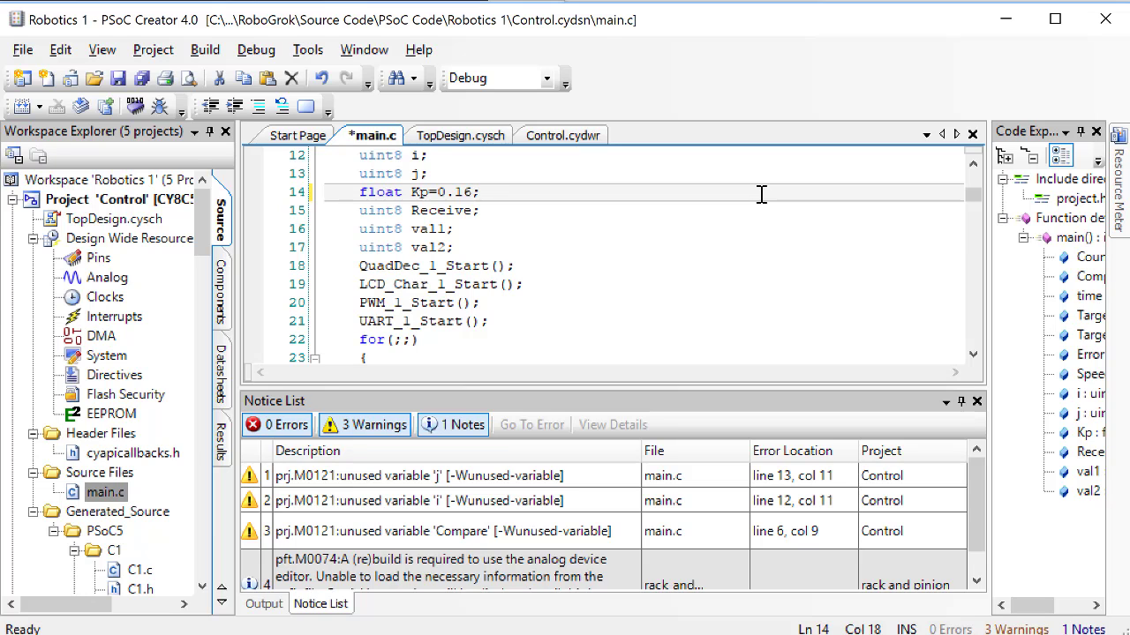
pyautogui.click(135, 107)
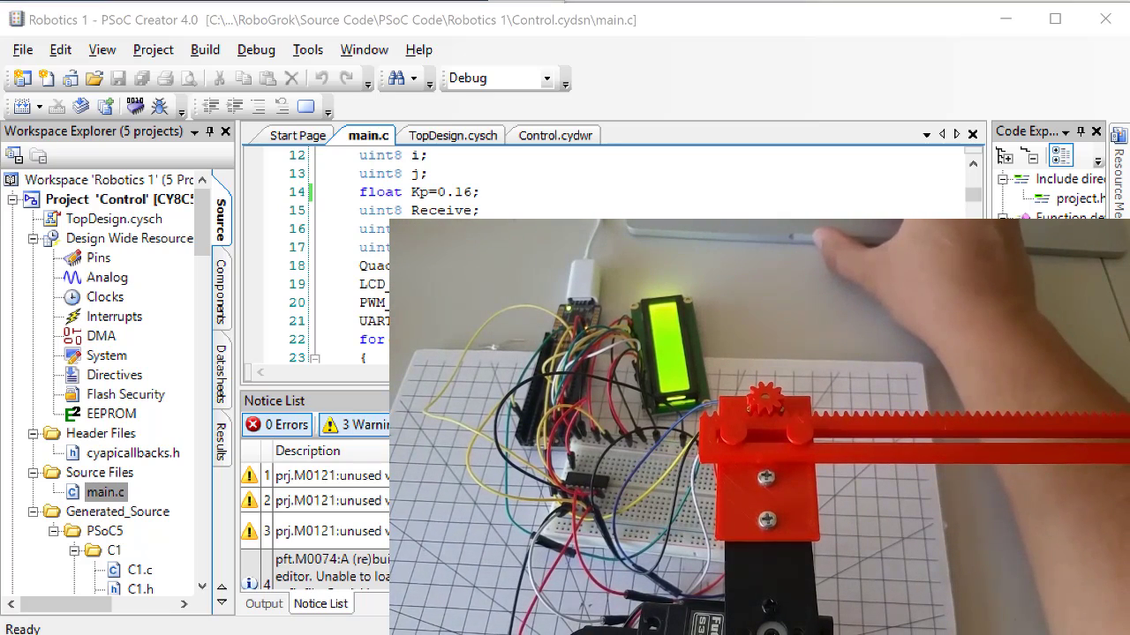
# Switch to the uart.py script and run the module to record the Kp=0.16 response.
pyautogui.hotkey('alt', 'Tab')
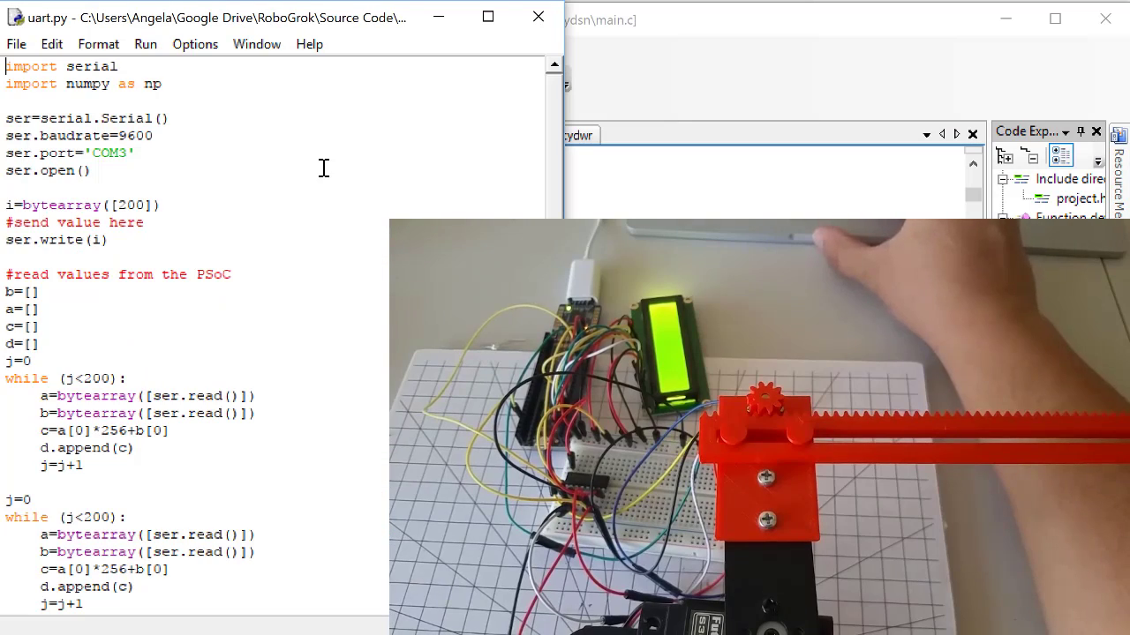
pyautogui.click(148, 44)
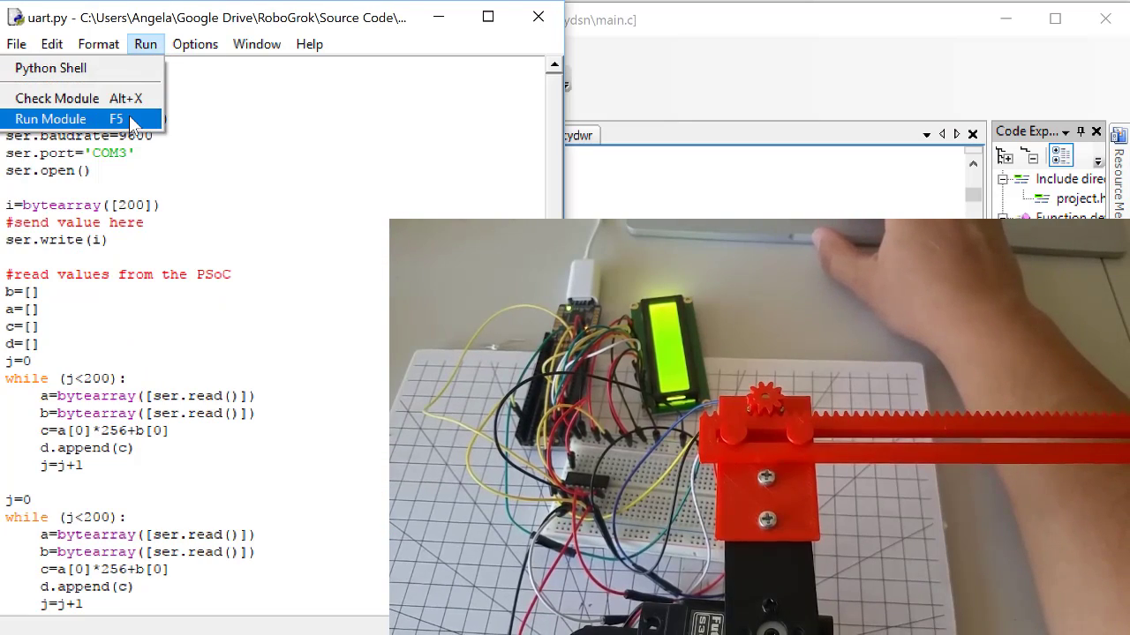
pyautogui.click(129, 115)
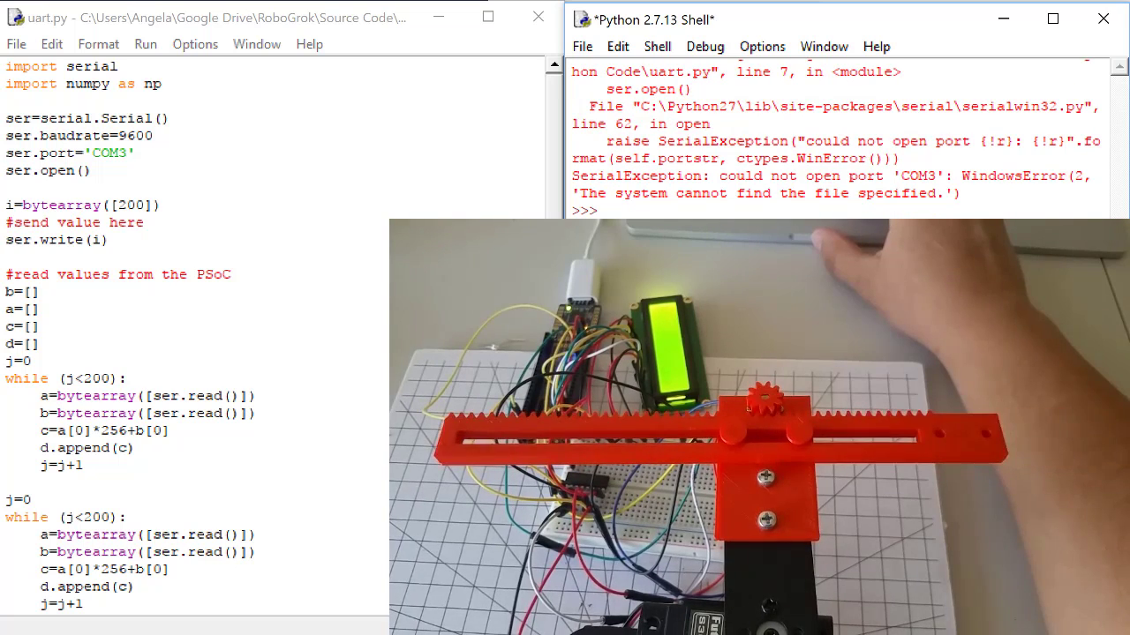
pyautogui.press('F5')
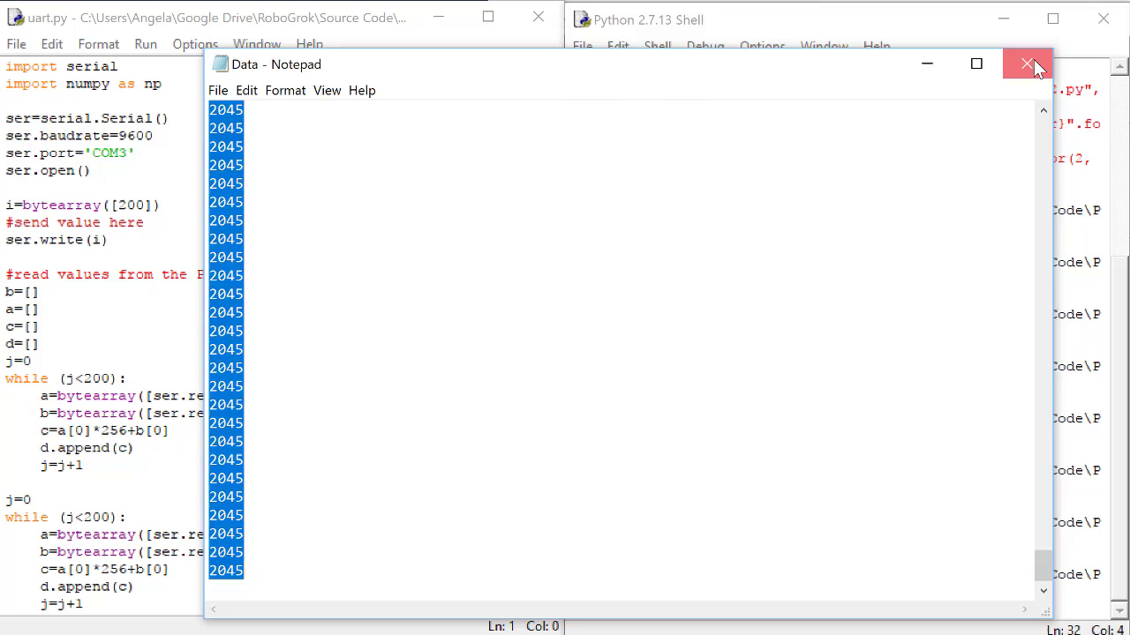
# Close the old Data window, reopen the Data text file from the Python Code folder, copy all its values and switch to Excel.
pyautogui.click(1033, 59)
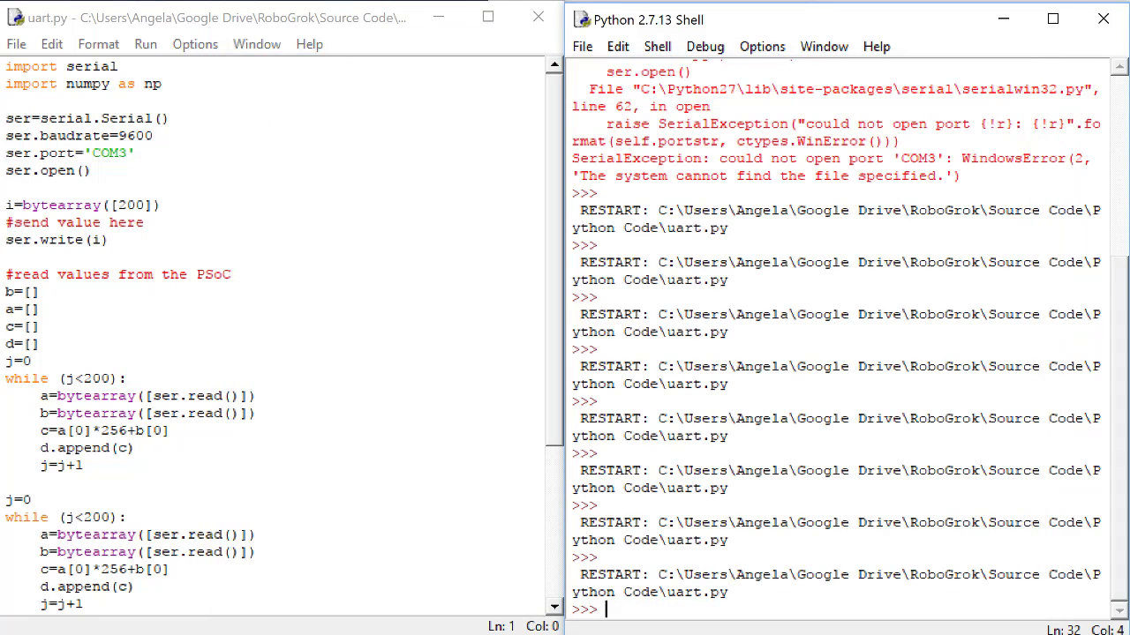
pyautogui.hotkey('alt', 'Tab')
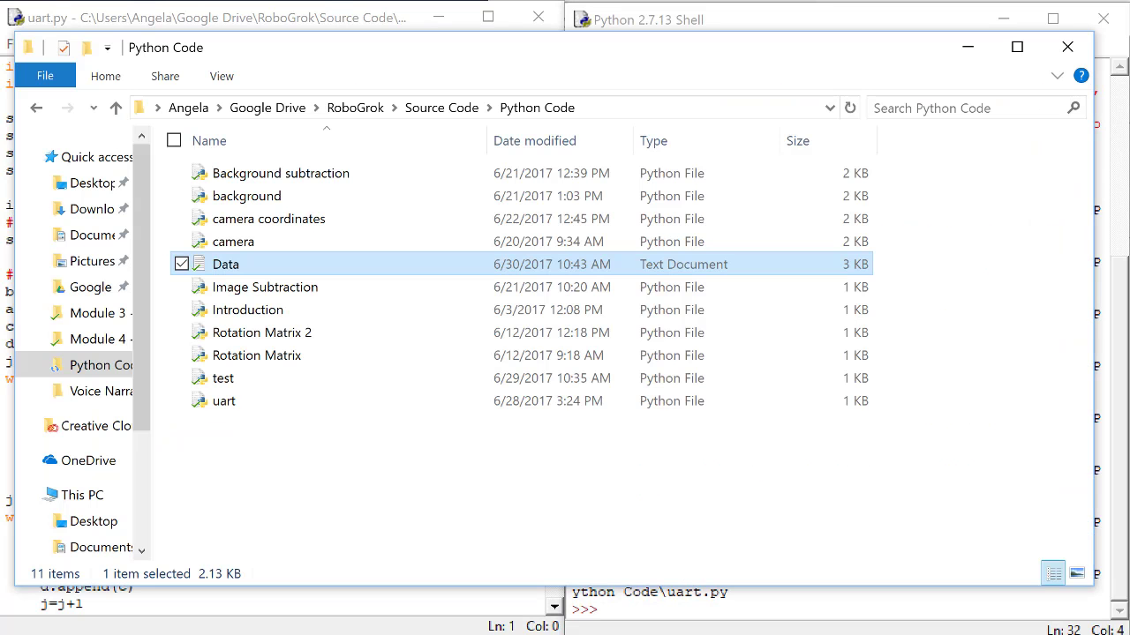
pyautogui.doubleClick(286, 263)
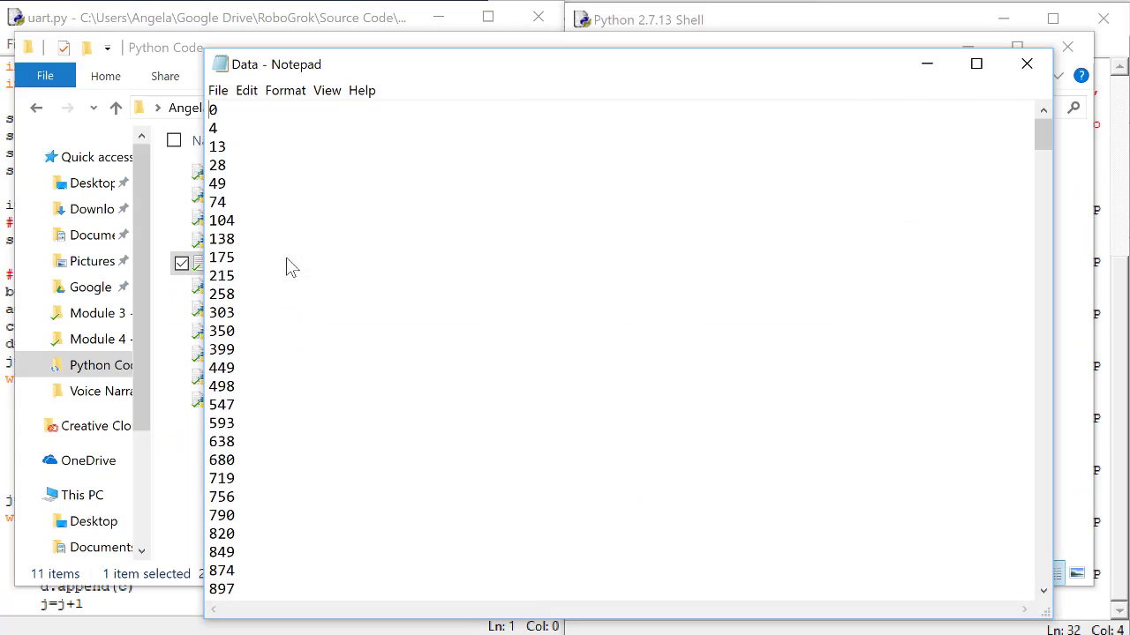
pyautogui.moveTo(213, 109); pyautogui.dragTo(254, 570)
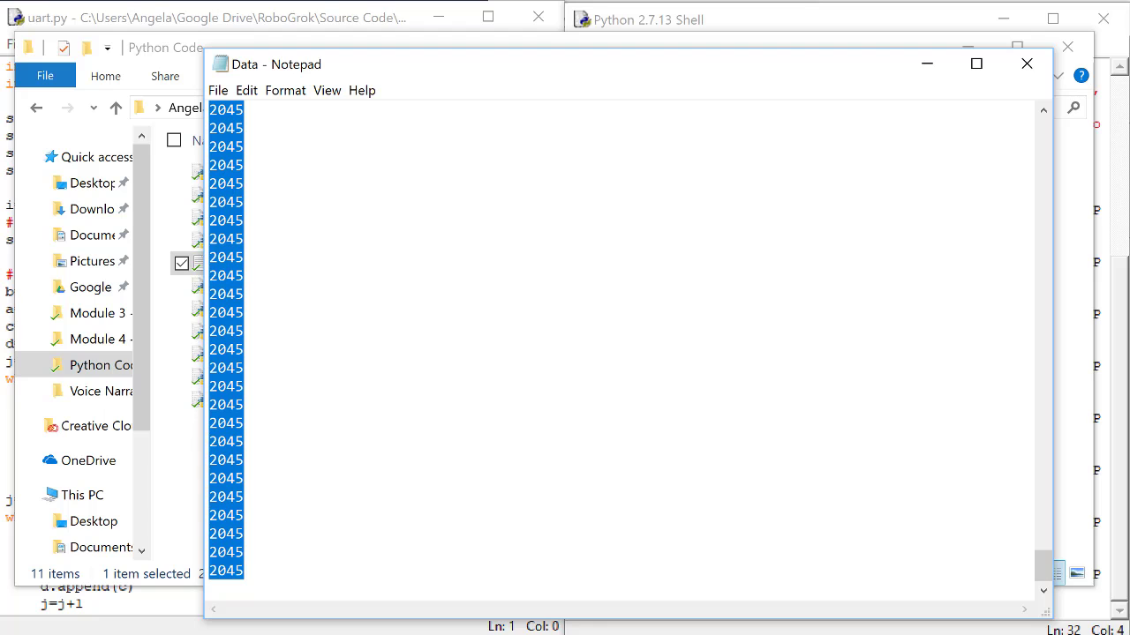
pyautogui.hotkey('alt', 'Tab')
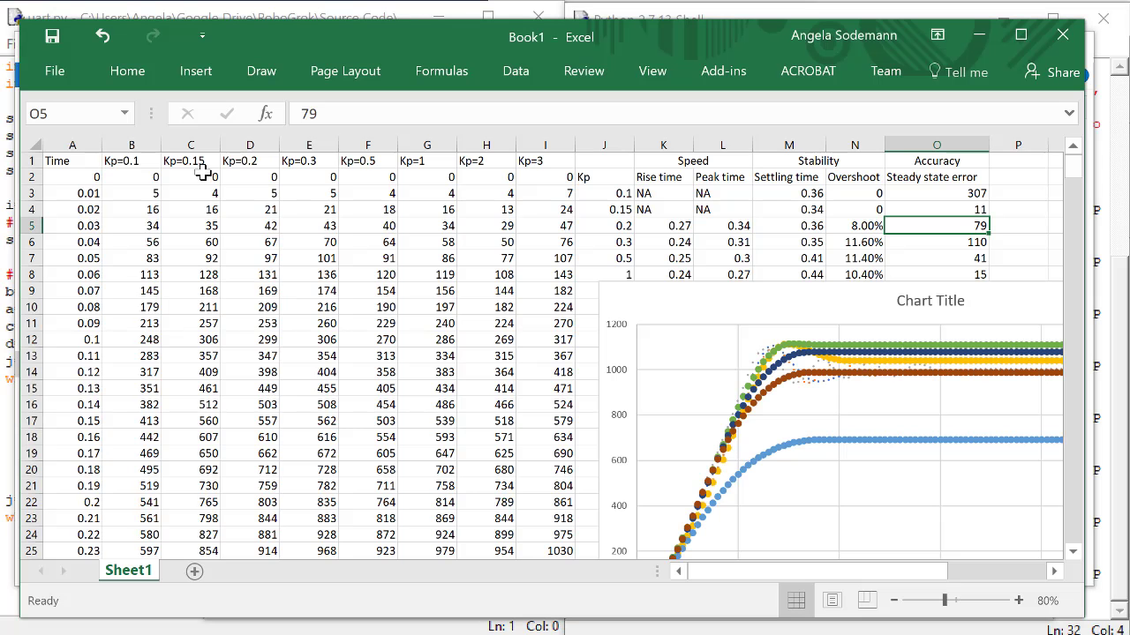
# Insert a column before Kp=0.2, head it Kp=0.16 and paste the copied response data starting at D2.
pyautogui.click(240, 145)
pyautogui.rightClick(240, 145)
pyautogui.click(369, 344)
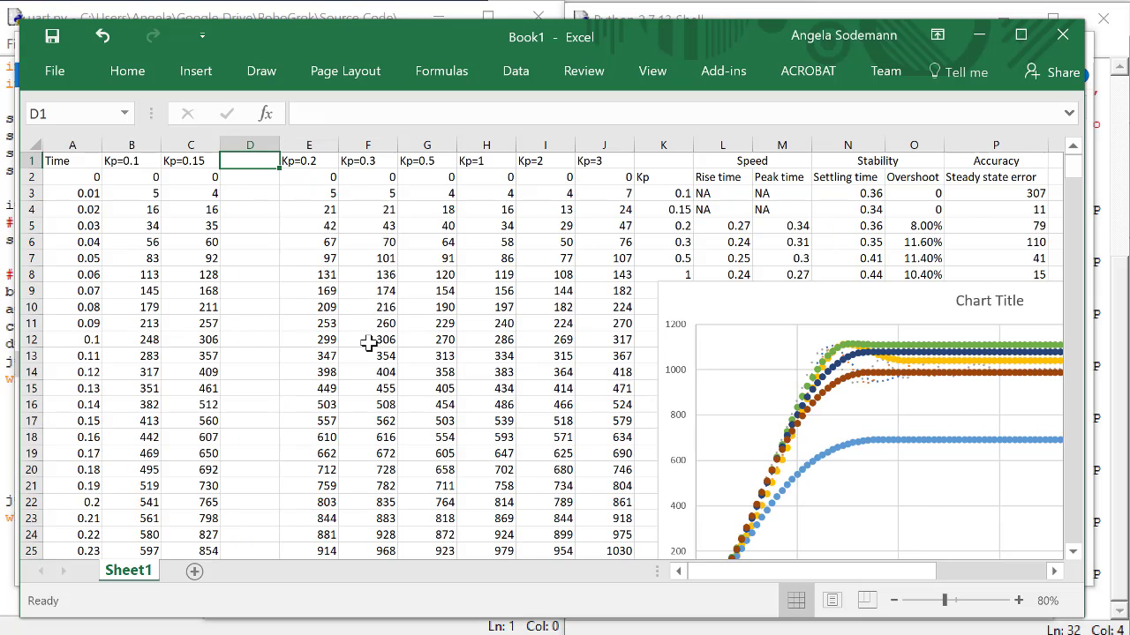
pyautogui.write('Kp=0')
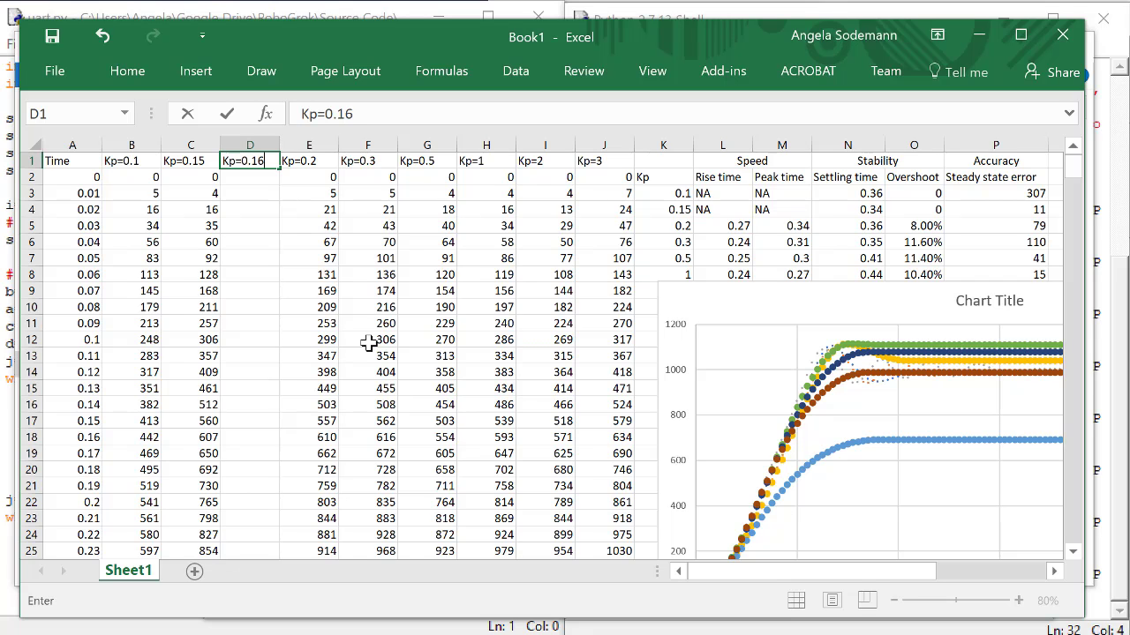
pyautogui.write('.16')
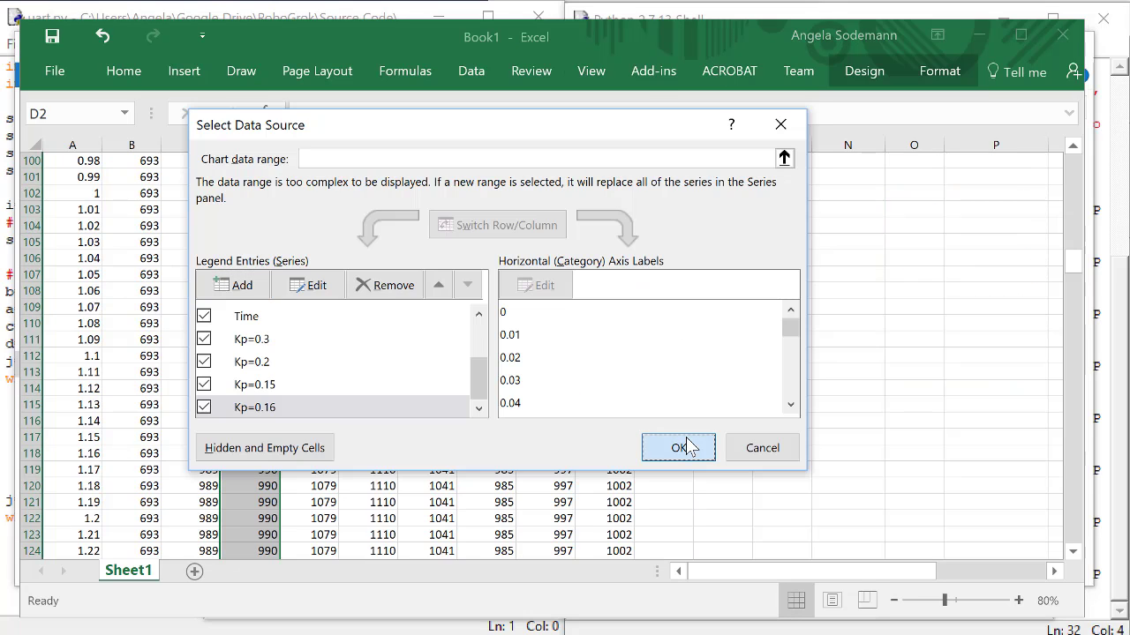
# Add the Kp=0.16 series to the chart and move the chart down, clear of the metrics table.
pyautogui.click(676, 373)
pyautogui.scroll(14, 782, 383)
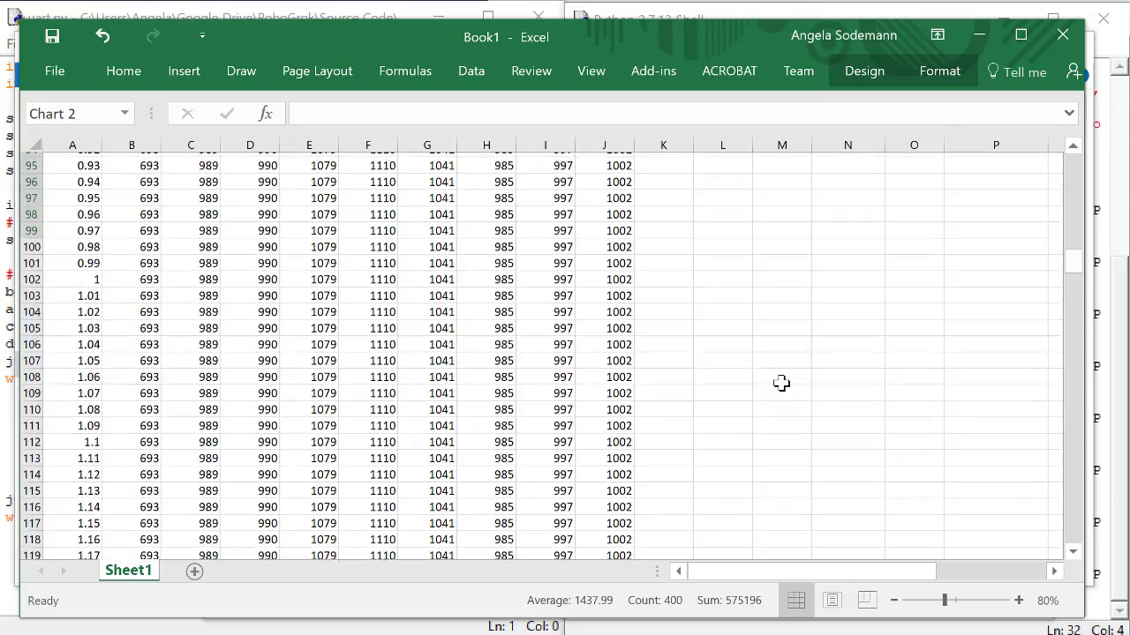
pyautogui.scroll(19, 782, 383)
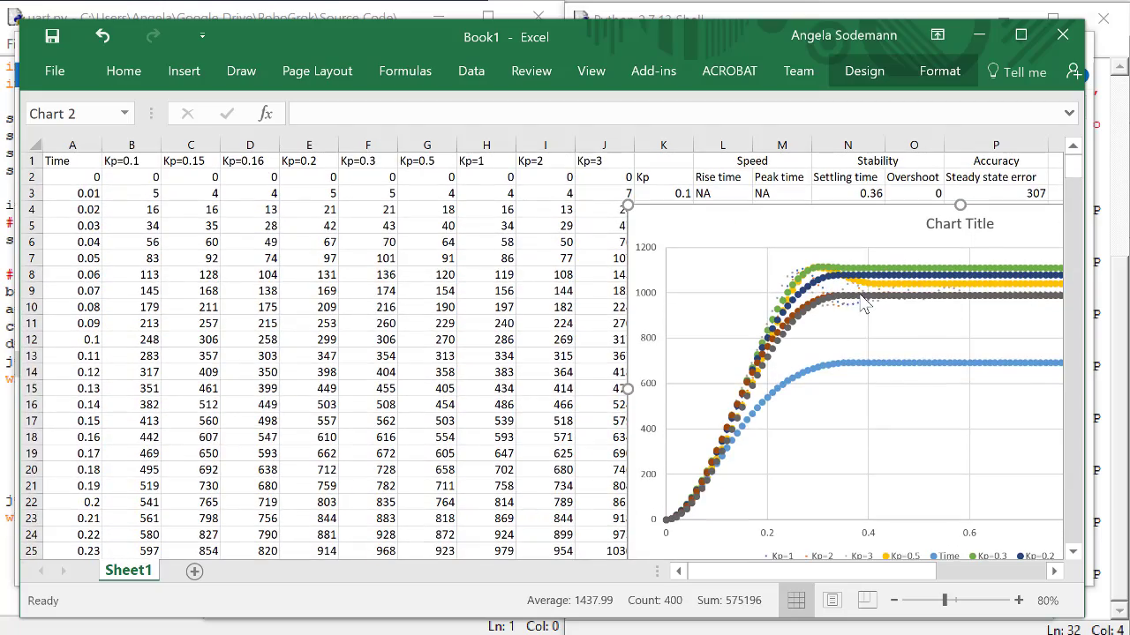
pyautogui.moveTo(863, 302)
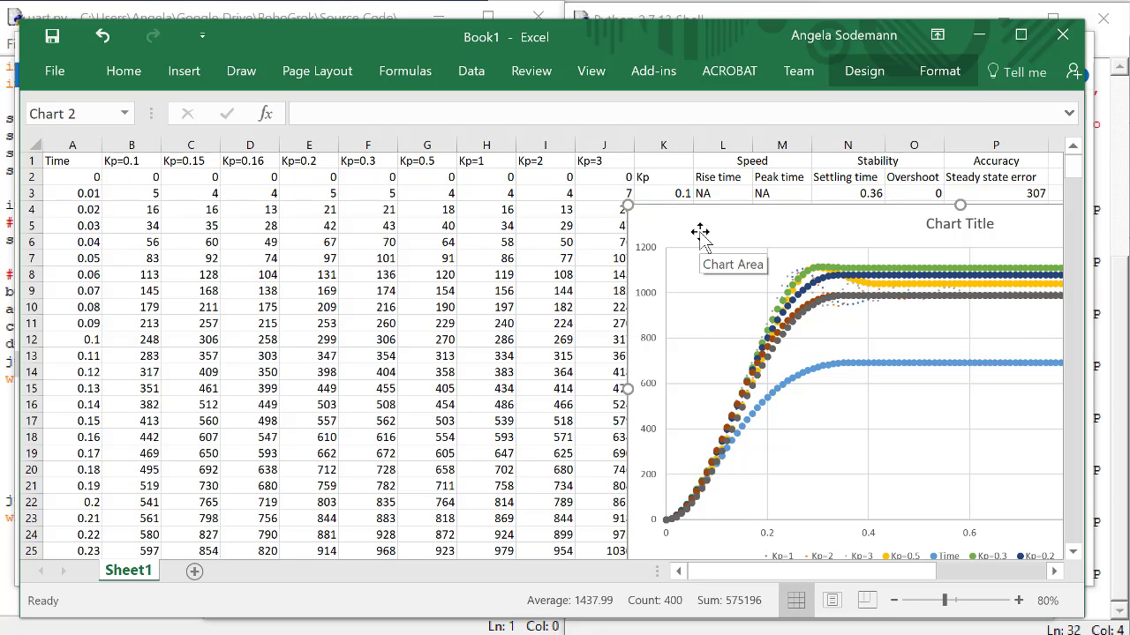
pyautogui.moveTo(700, 231); pyautogui.dragTo(779, 444)
# Add a metrics table row for Kp 0.16 with NA rise and peak times, 0.35 settling time, 0 overshoot and steady state error 10.
pyautogui.scroll(-1, 750, 371)
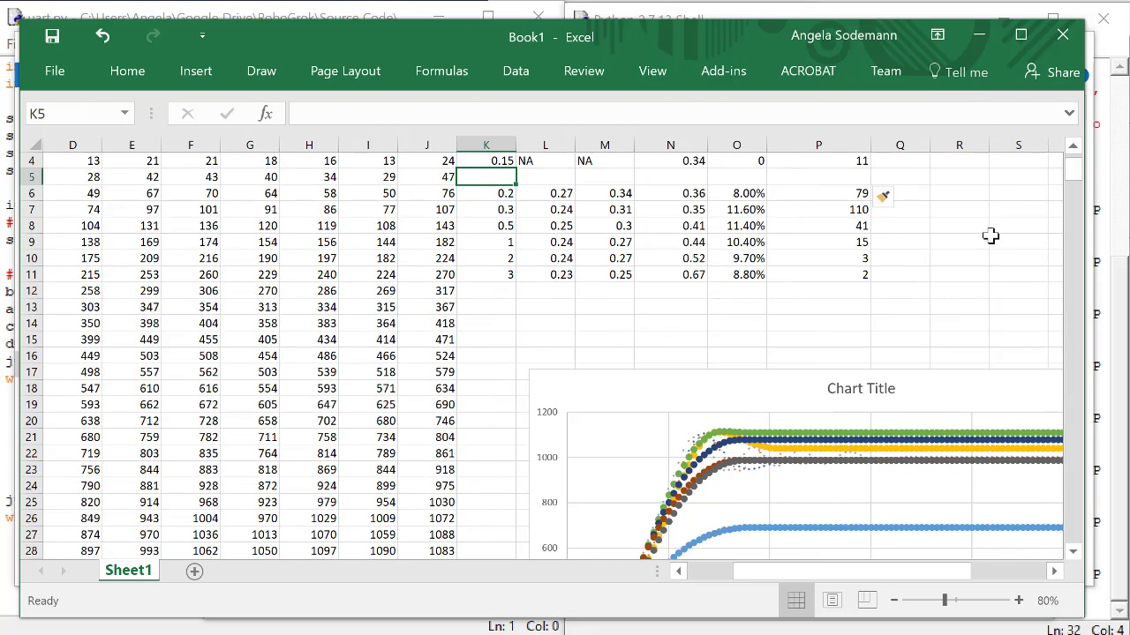
pyautogui.write('0.')
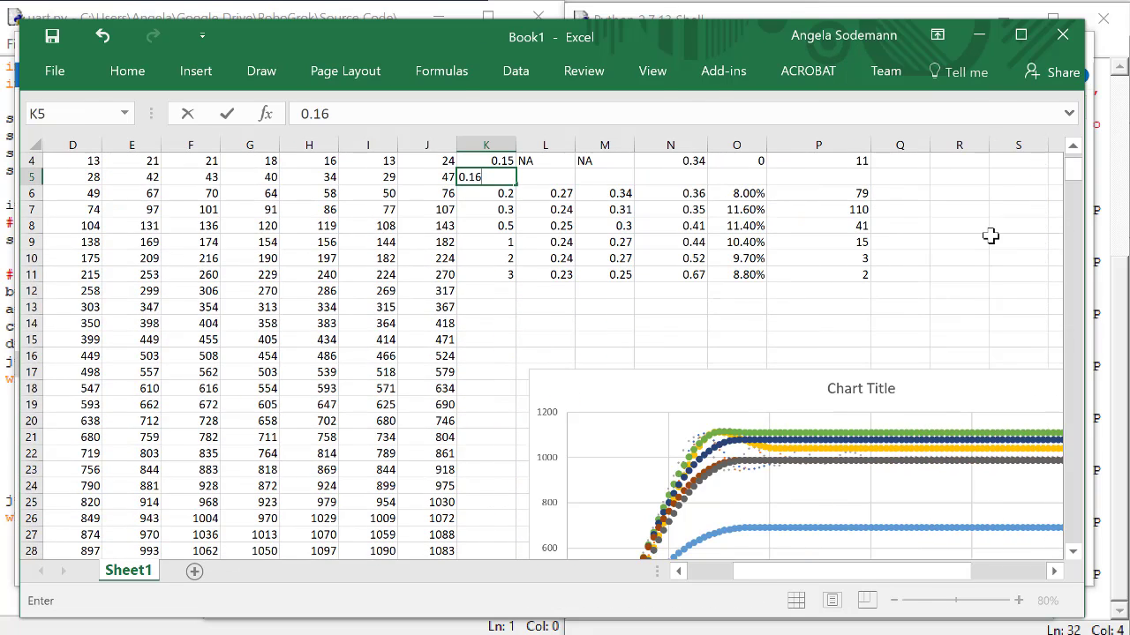
pyautogui.write('16')
pyautogui.press('Return')
pyautogui.scroll(1, 889, 250)
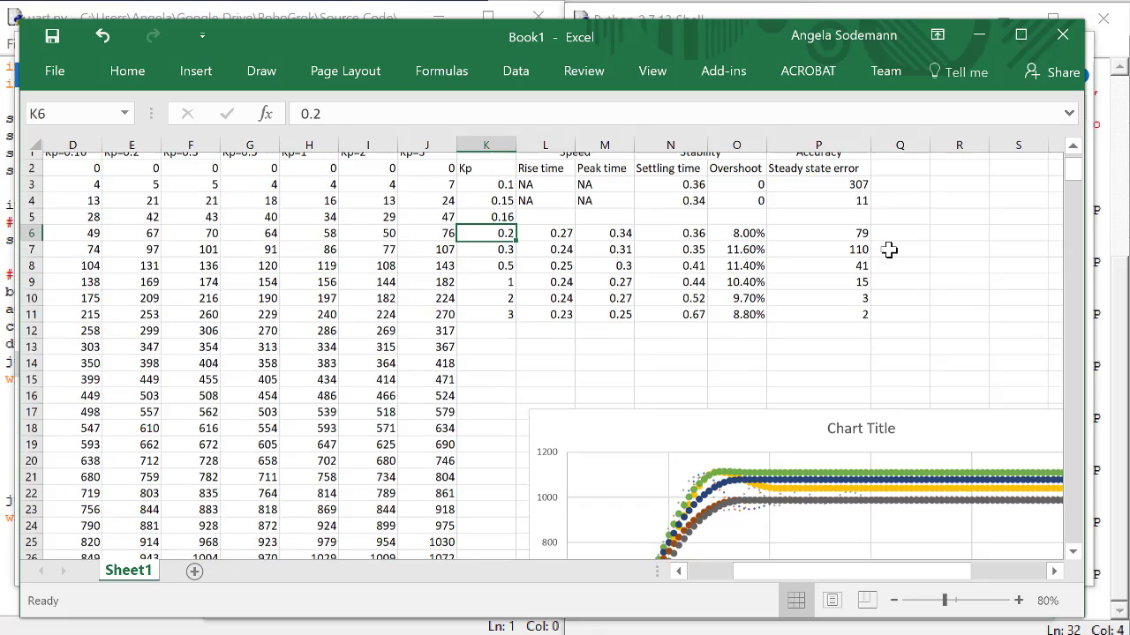
pyautogui.scroll(1, 889, 250)
pyautogui.hscroll(-3, 889, 250)
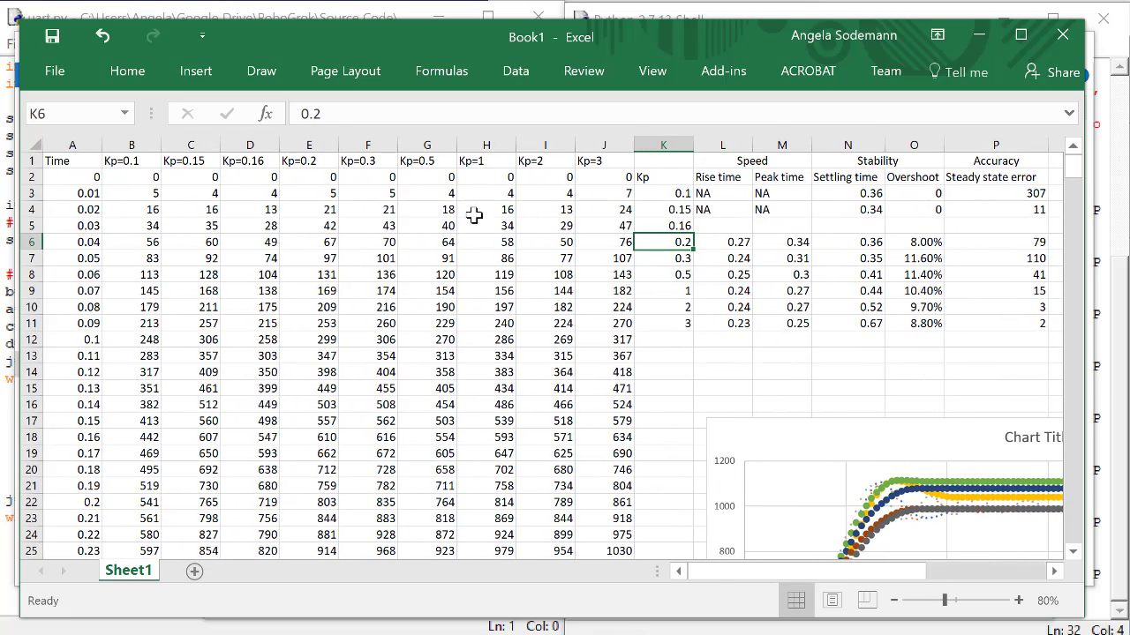
pyautogui.write('10')
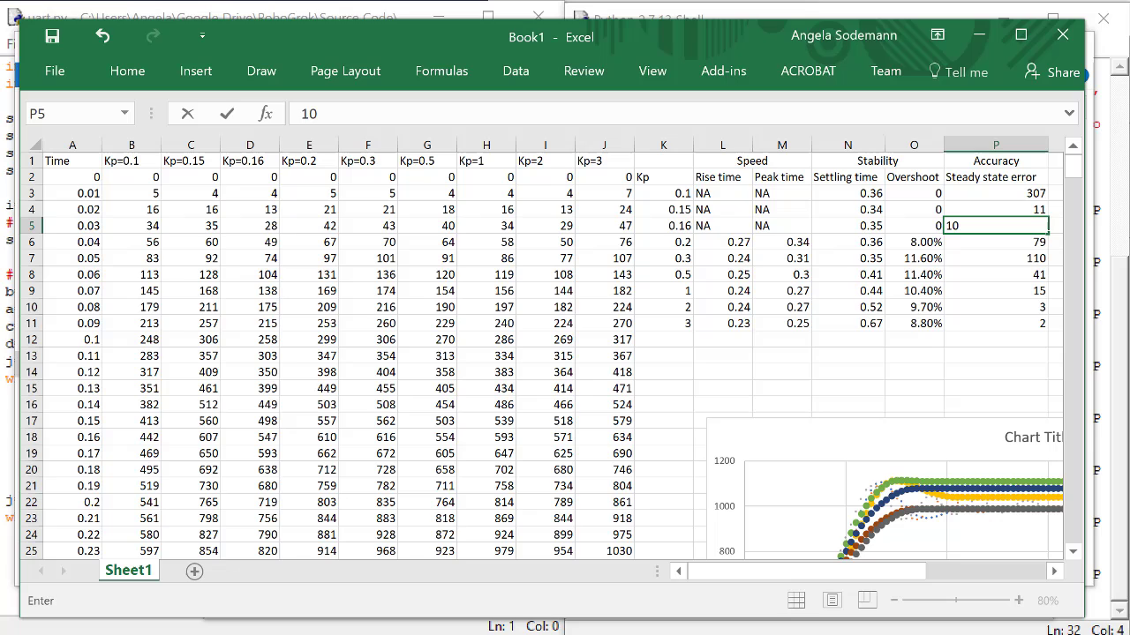
pyautogui.press('Return')
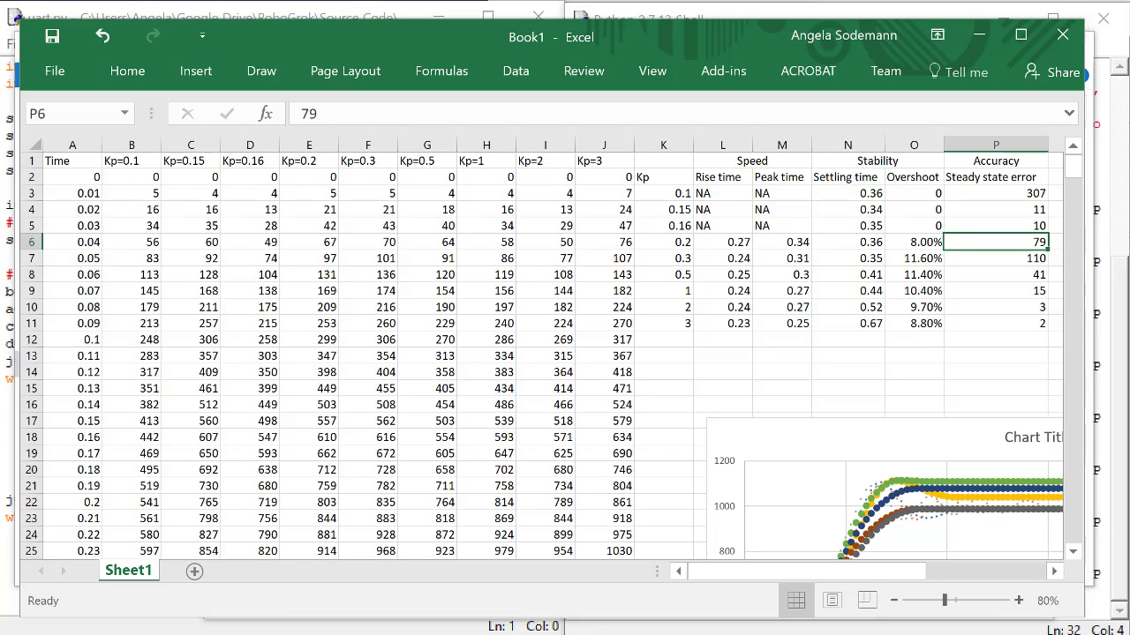
# Switch to PSoC Creator, change the Kp variable to 0.17 in main.c and program the board.
pyautogui.hotkey('alt', 'Tab')
pyautogui.click(478, 192)
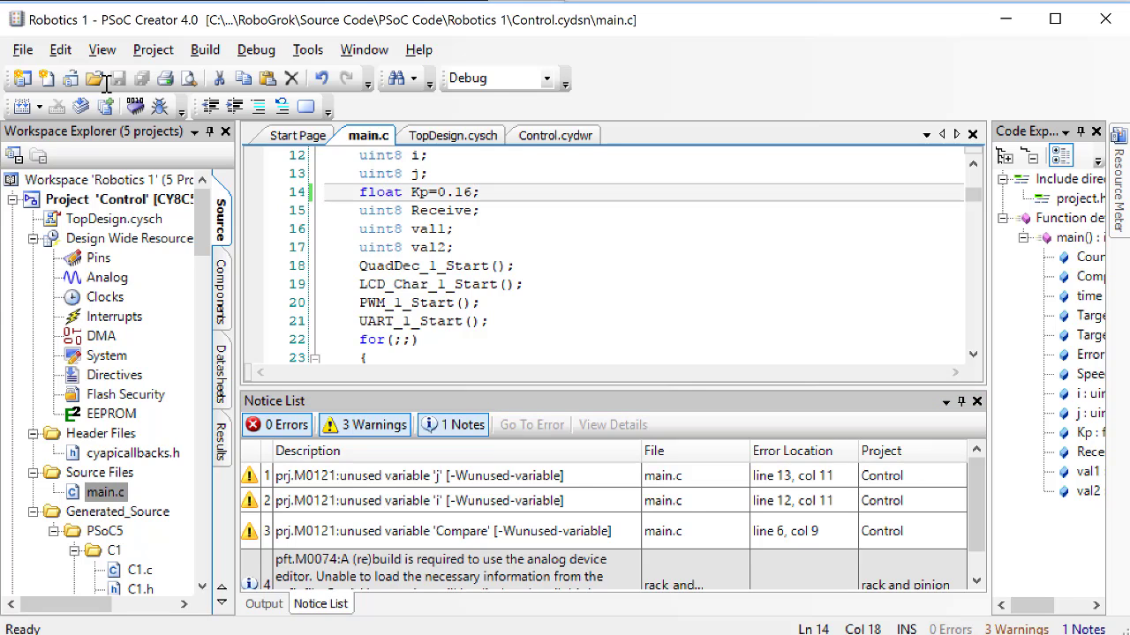
pyautogui.press('BackSpace')
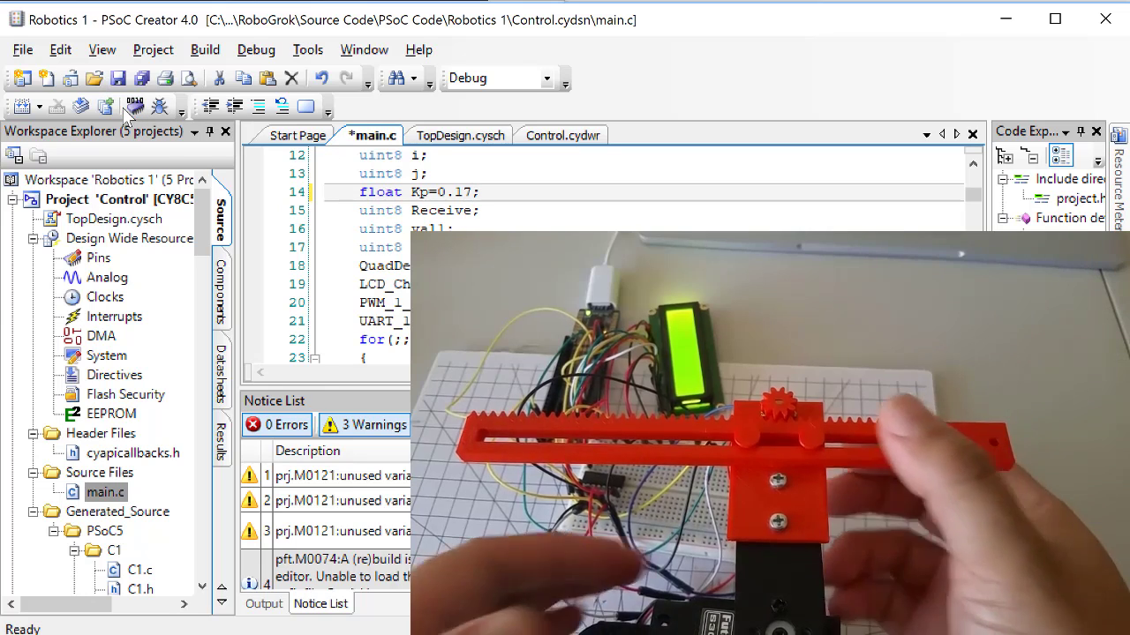
pyautogui.click(134, 106)
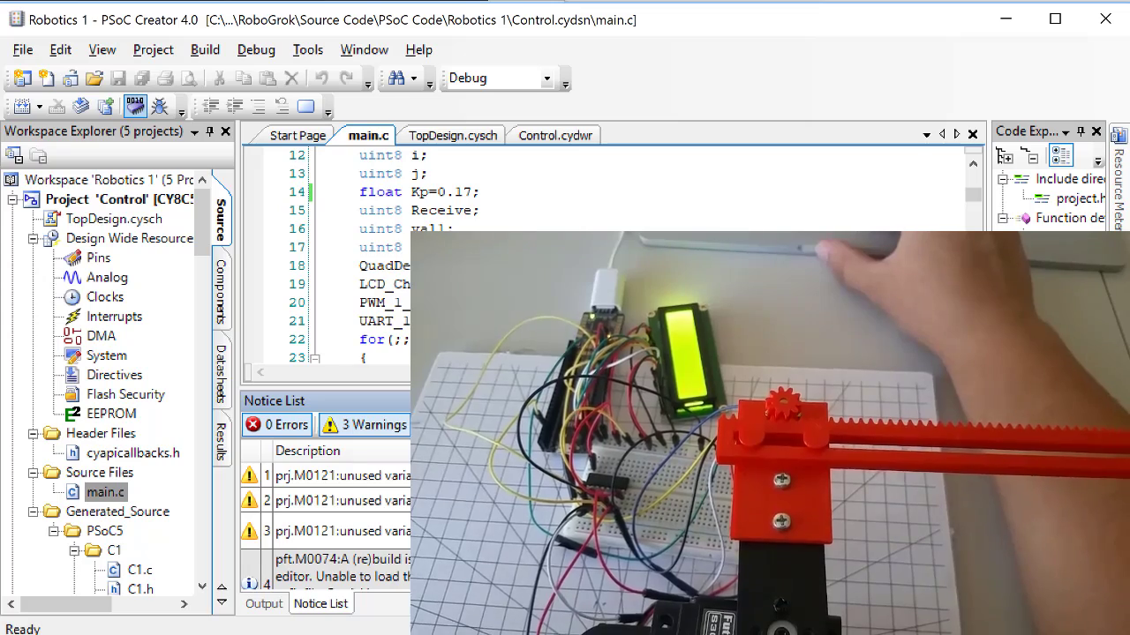
# Switch to uart.py in the Python editor and run the script to record the response for Kp=0.17.
pyautogui.hotkey('alt', 'Tab')
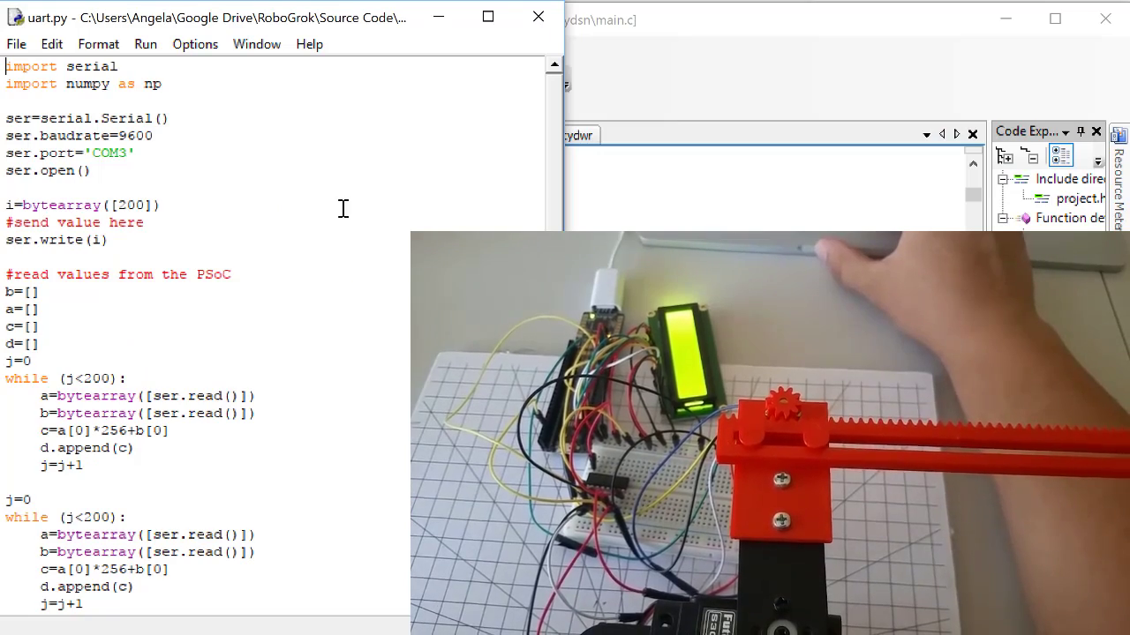
pyautogui.click(150, 50)
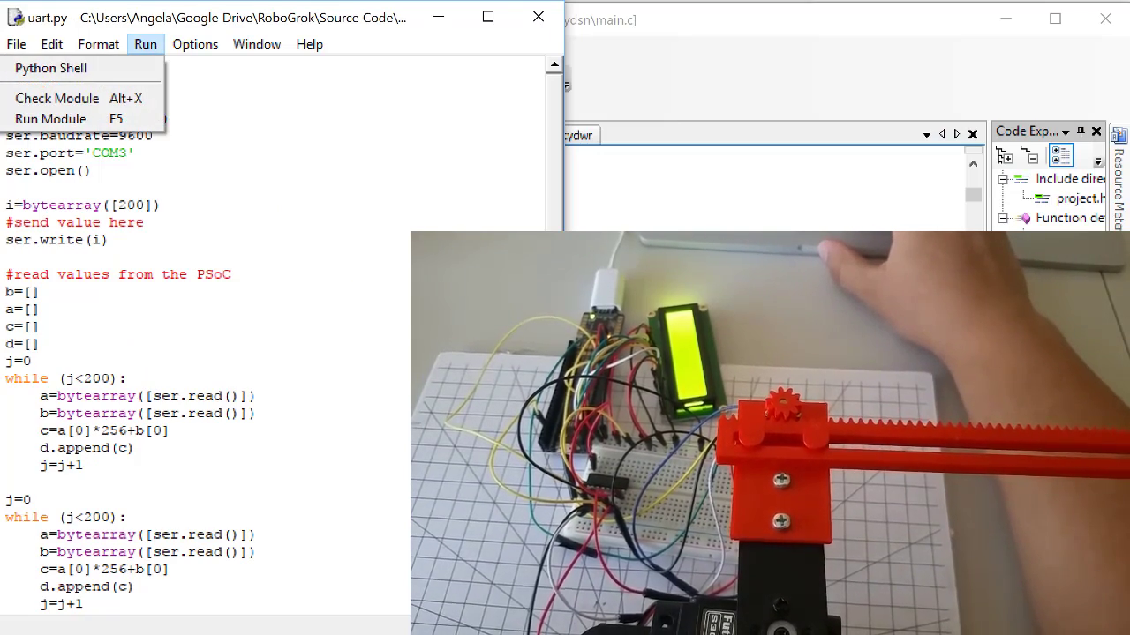
pyautogui.click(118, 117)
pyautogui.press('F5')
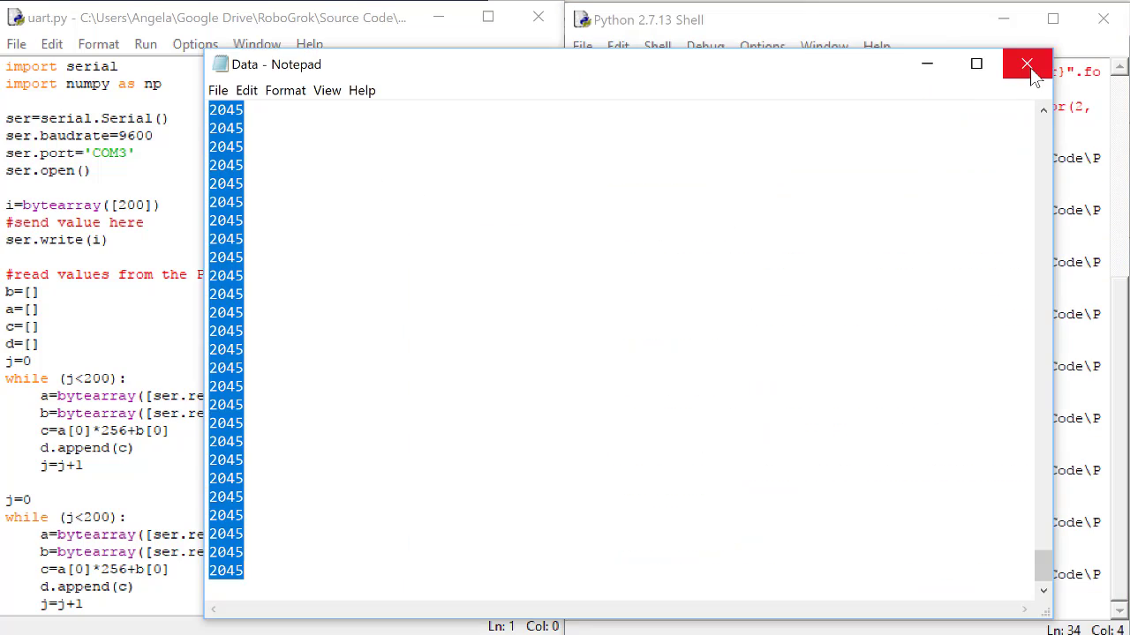
# Close the outdated Data text file, reopen it from the Python Code folder and copy all of its values.
pyautogui.click(1027, 65)
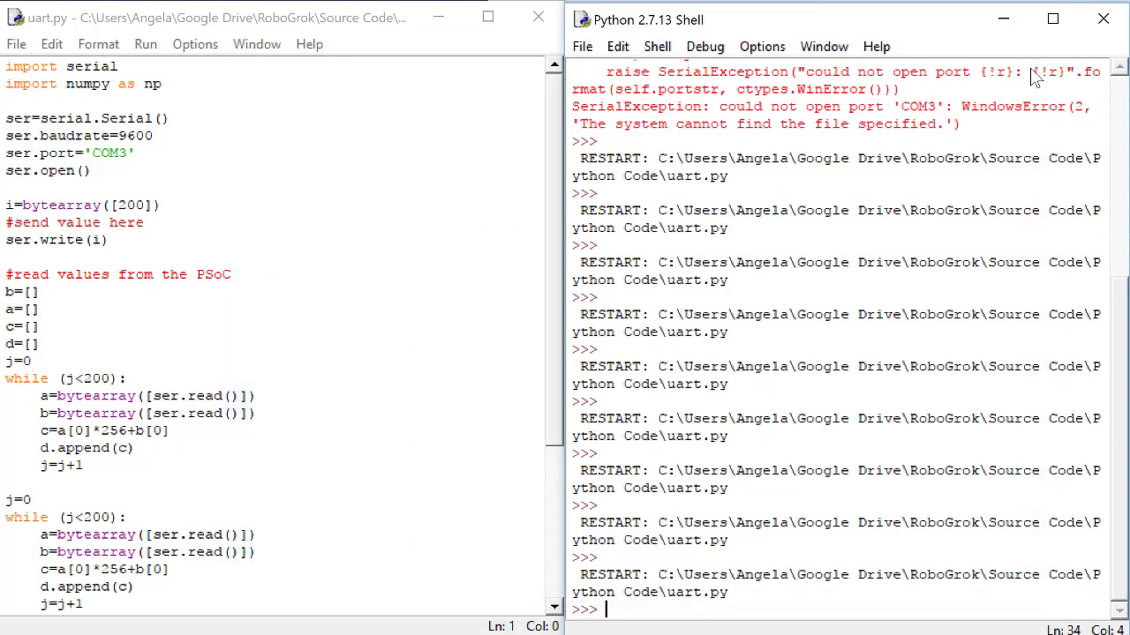
pyautogui.hotkey('alt', 'Tab')
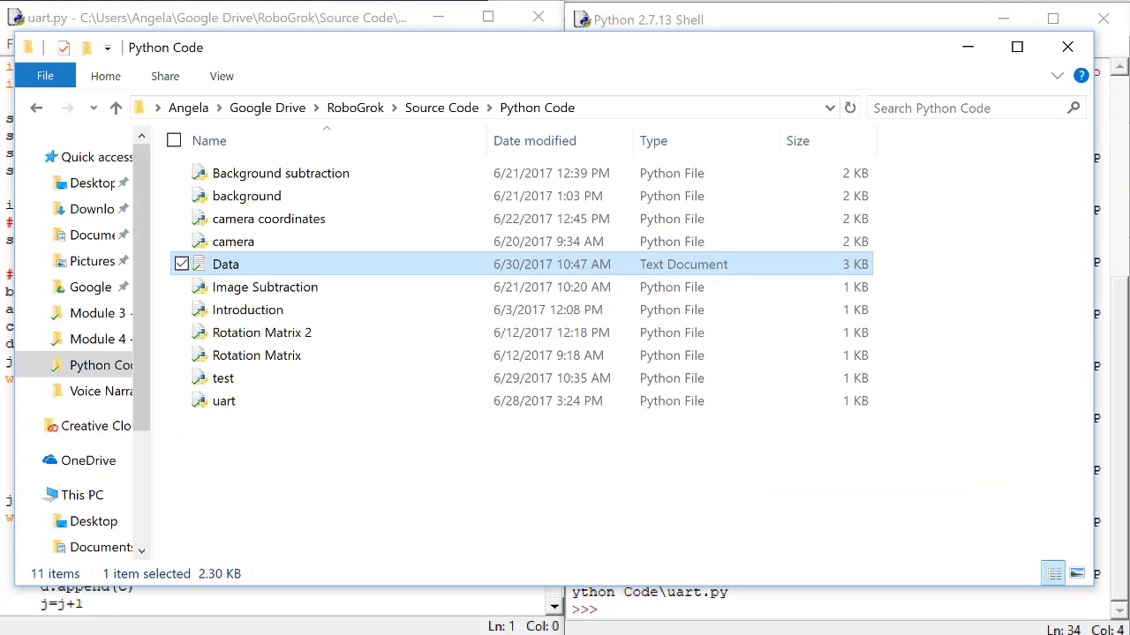
pyautogui.doubleClick(288, 265)
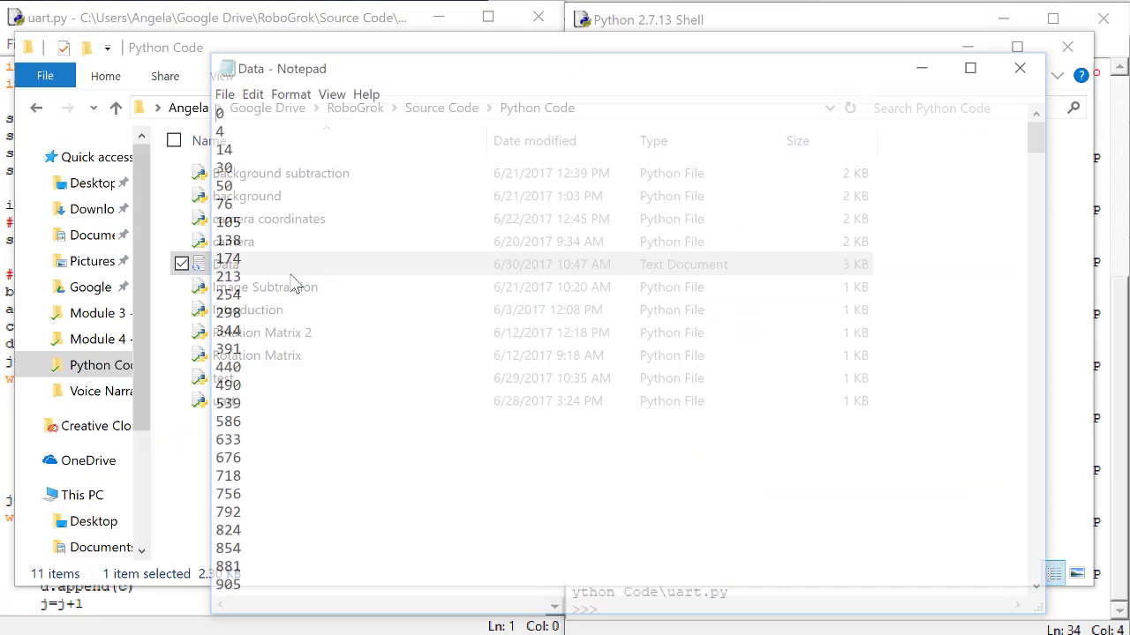
pyautogui.moveTo(208, 110); pyautogui.dragTo(264, 240)
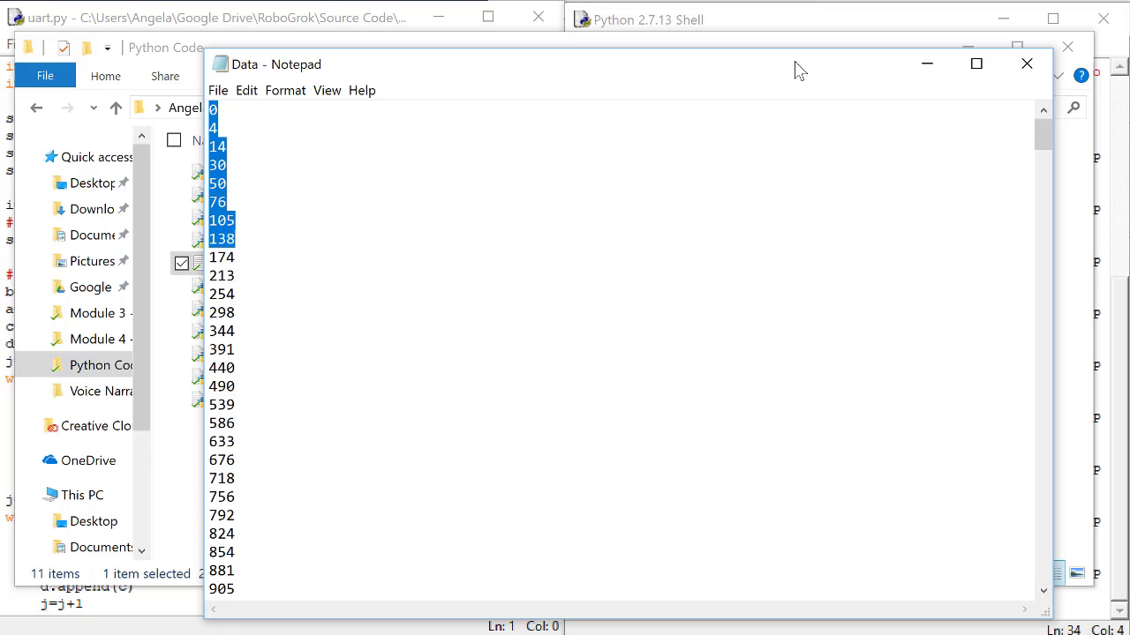
pyautogui.scroll(-20, 249, 559)
pyautogui.keyDown('shift'); pyautogui.click(245, 570); pyautogui.keyUp('shift')
pyautogui.hotkey('ctrl', 'c')
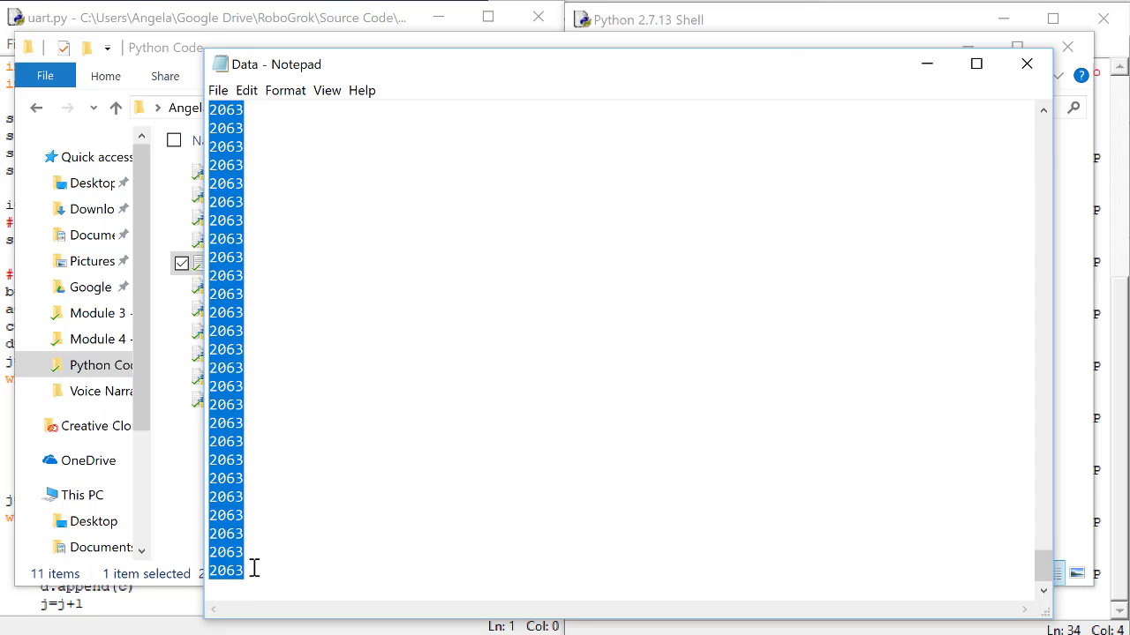
# In the Excel workbook, insert a column before Kp=0.2, head it Kp=0.17 and paste the copied response data starting at E2.
pyautogui.hotkey('alt', 'Tab')
pyautogui.click(300, 145)
pyautogui.rightClick(300, 146)
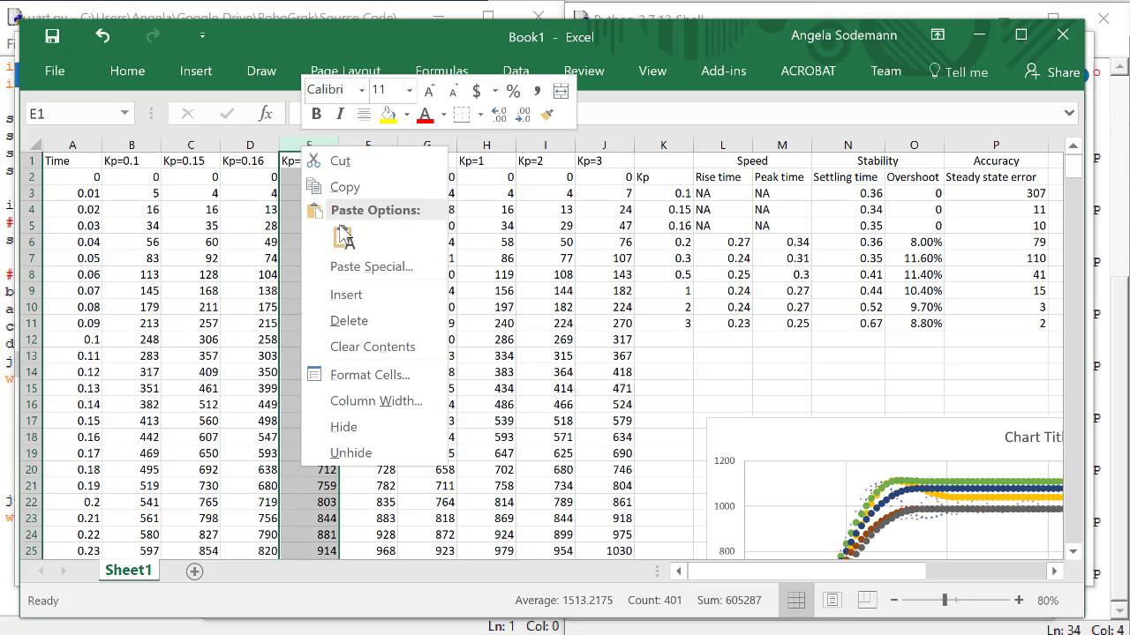
pyautogui.click(358, 298)
pyautogui.click(293, 160)
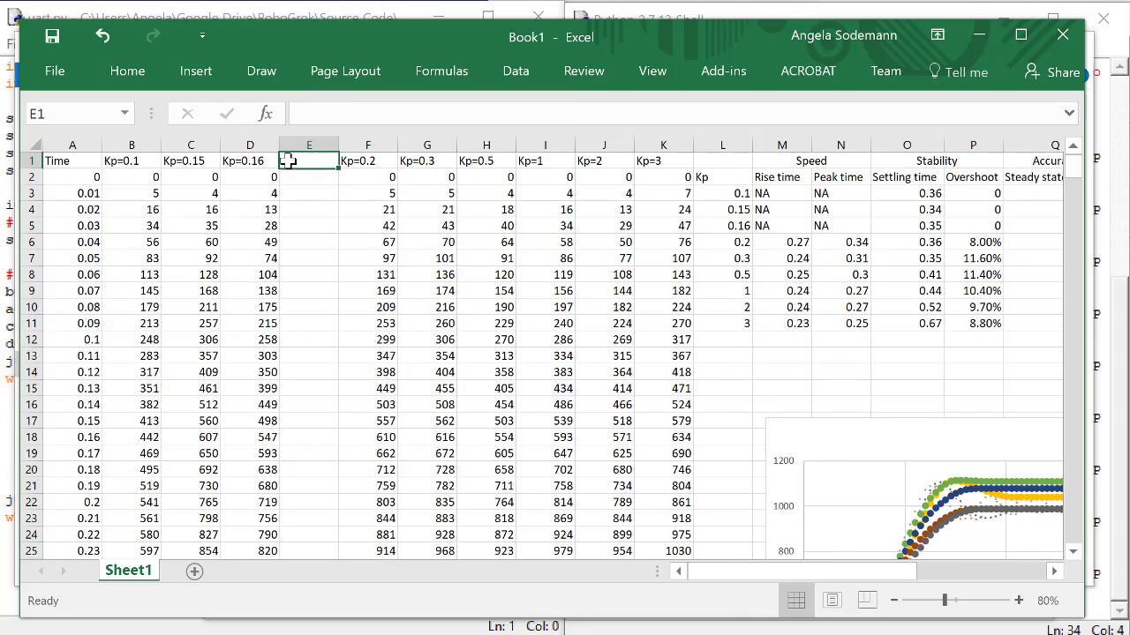
pyautogui.write('Kp')
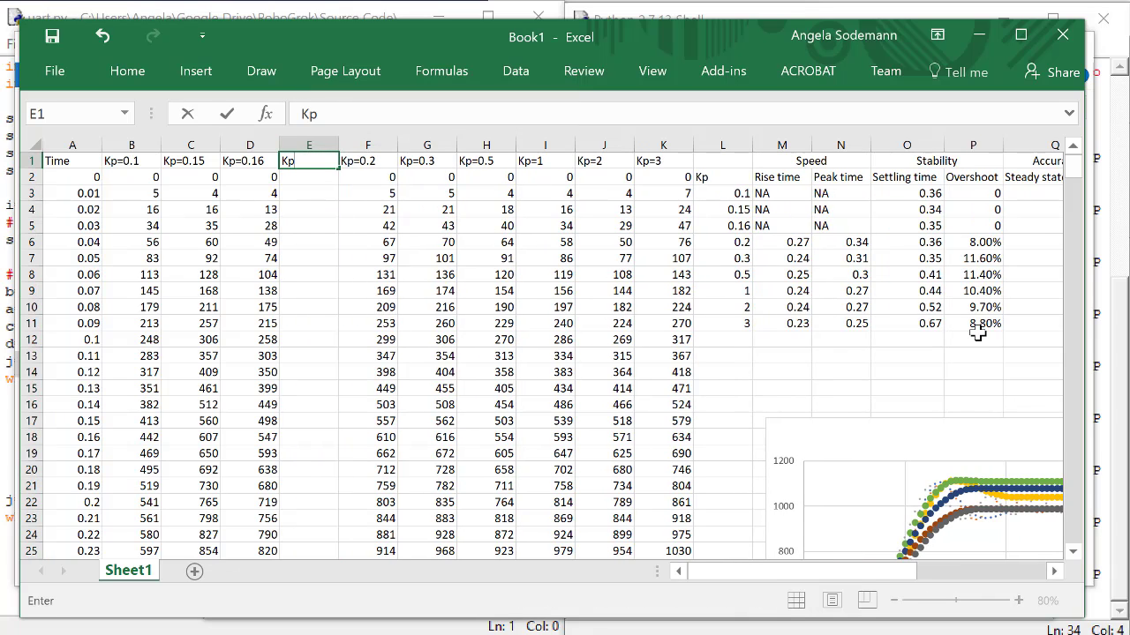
pyautogui.write('=0.17')
pyautogui.press('Return')
pyautogui.hotkey('ctrl', 'v')
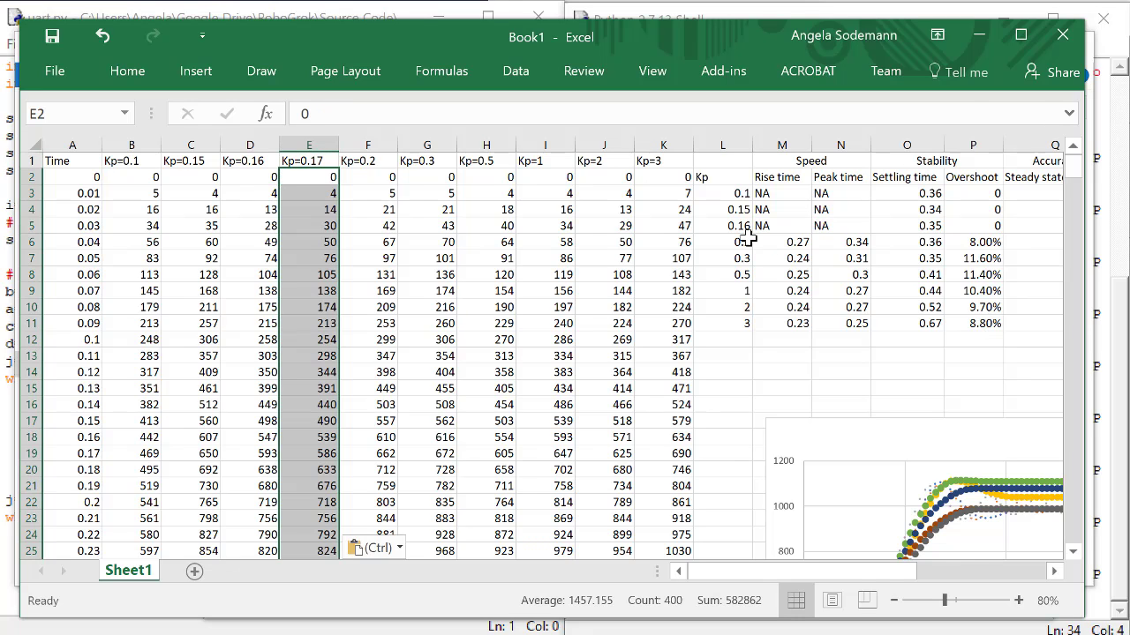
# Insert a metrics table row for Kp 0.17 with rise time 0.32, peak time 0.36, settling time 0.36, overshoot 1.60% and steady state error 16.
pyautogui.moveTo(741, 242); pyautogui.dragTo(968, 245)
pyautogui.rightClick(914, 242)
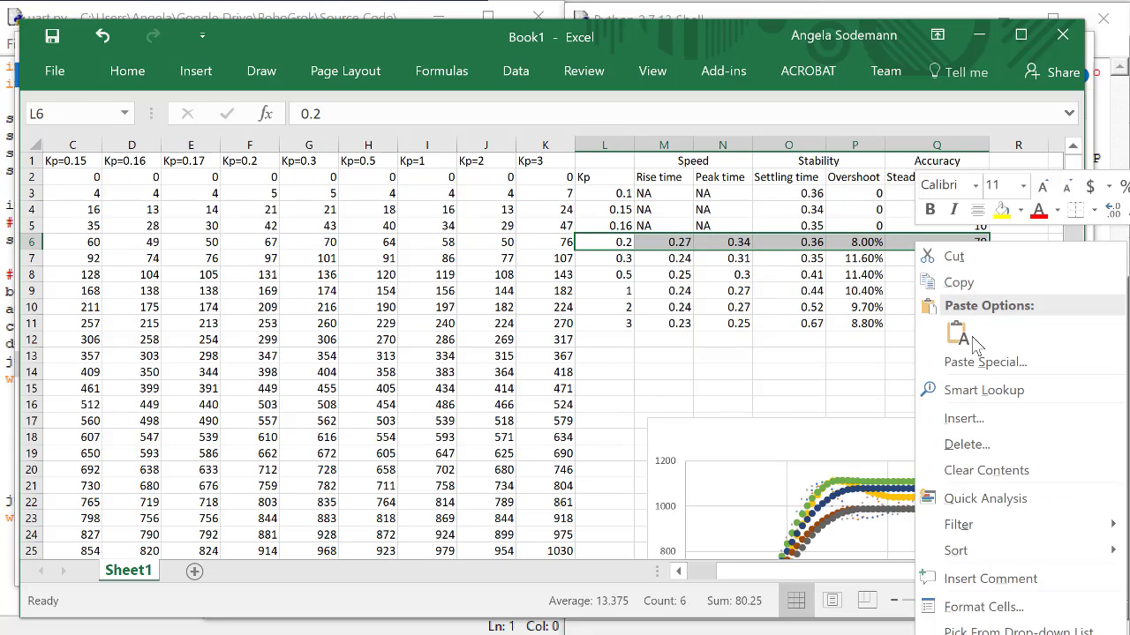
pyautogui.click(963, 418)
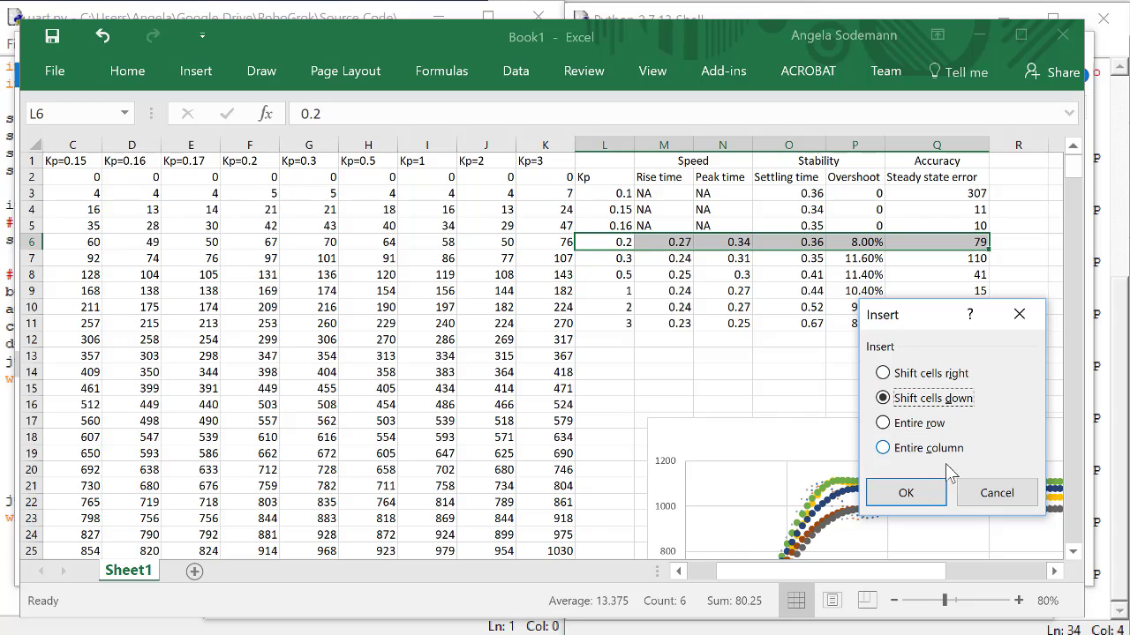
pyautogui.click(919, 493)
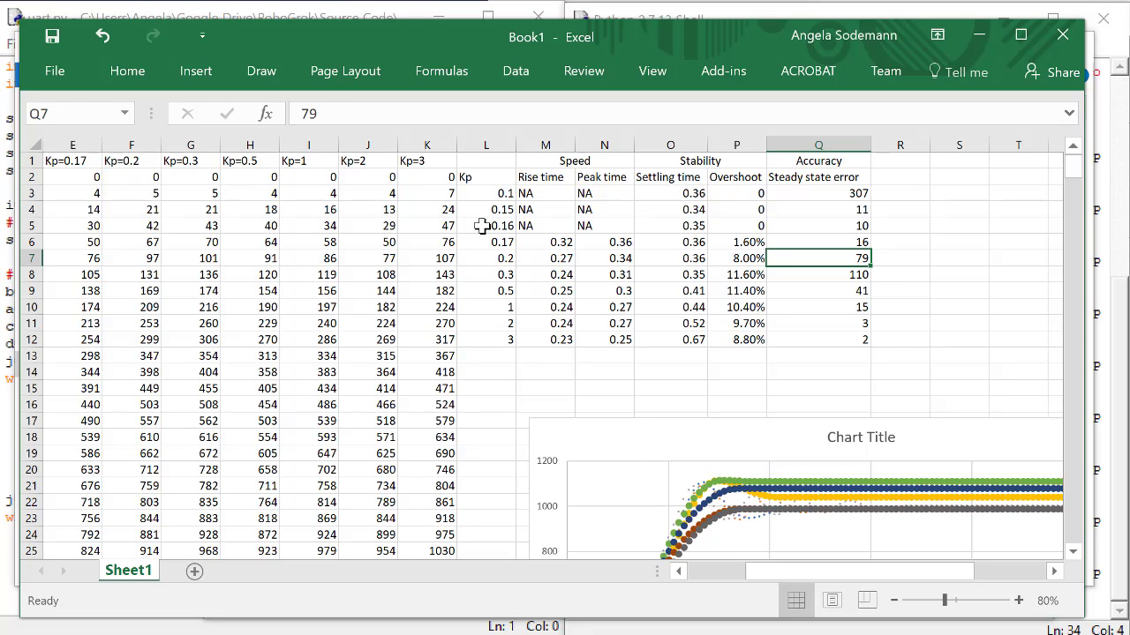
# Highlight the Kp 0.16 row of the metrics table with a yellow fill.
pyautogui.moveTo(482, 222); pyautogui.dragTo(863, 228)
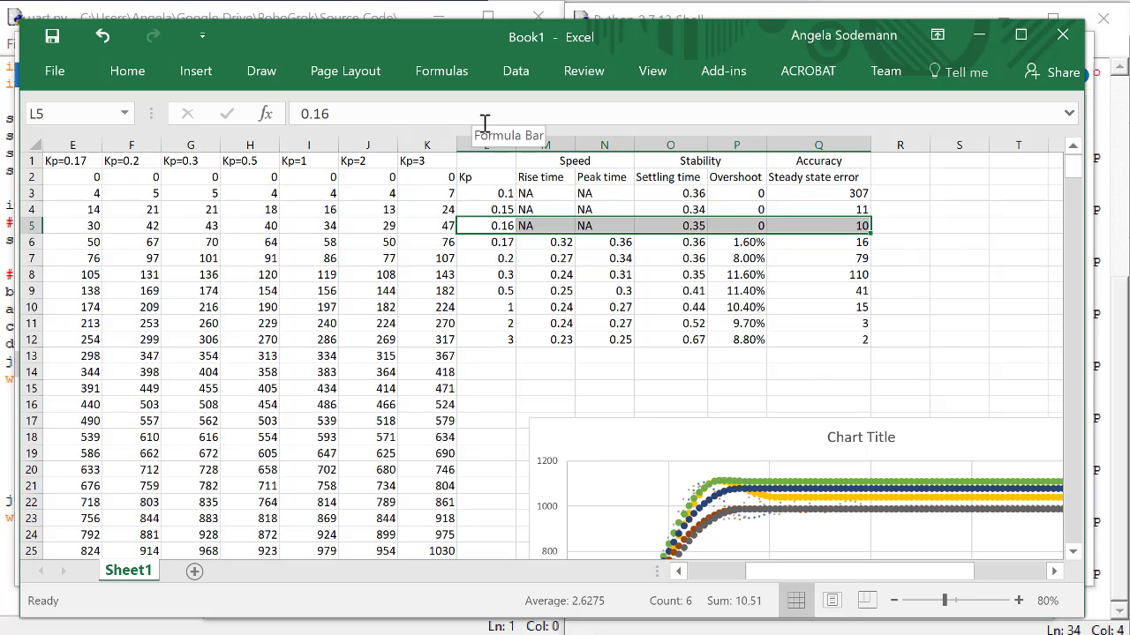
pyautogui.click(126, 70)
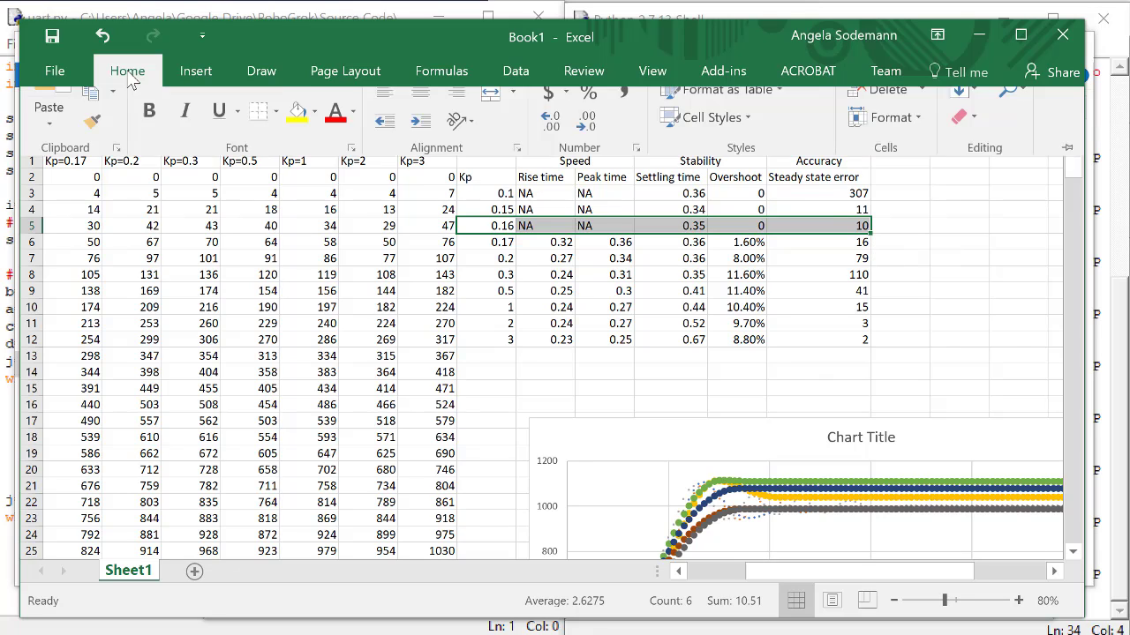
pyautogui.click(297, 154)
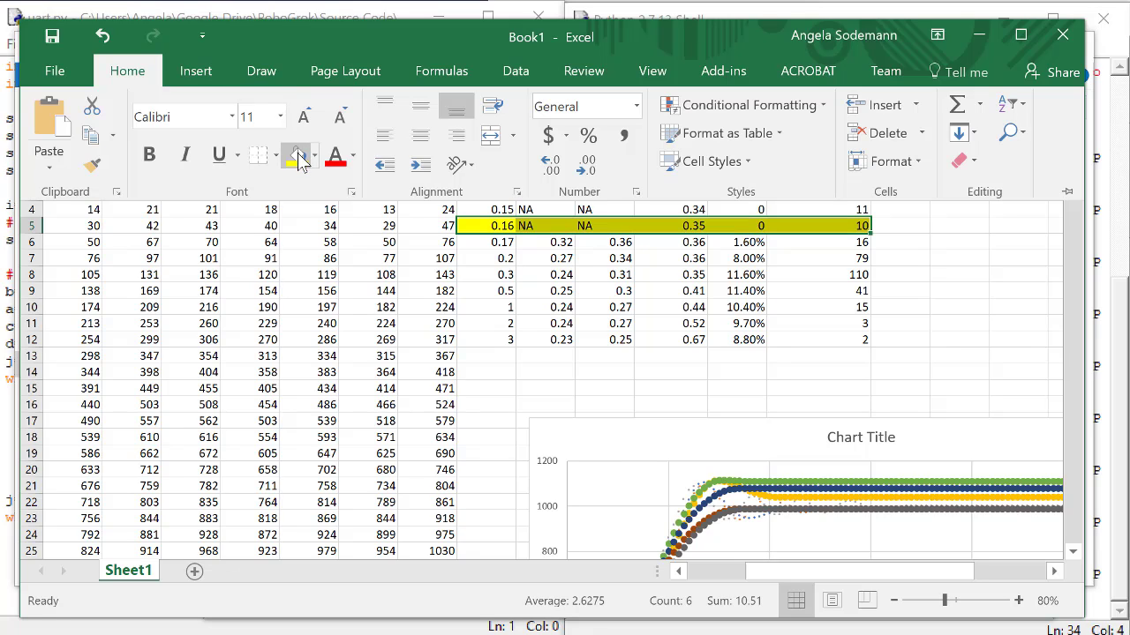
pyautogui.click(507, 280)
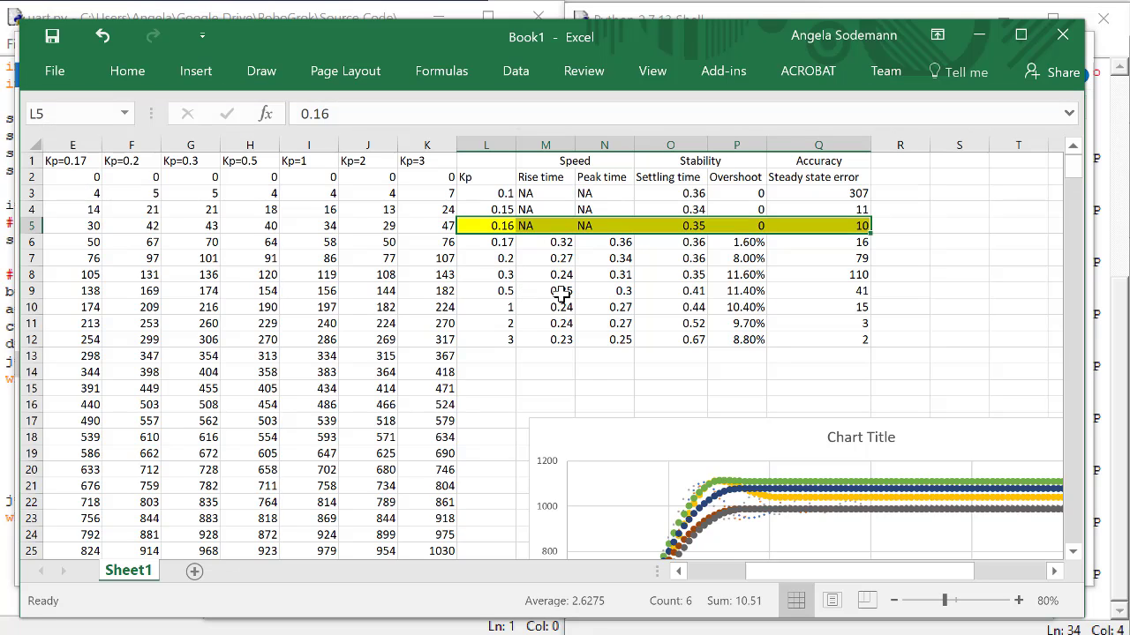
pyautogui.click(561, 291)
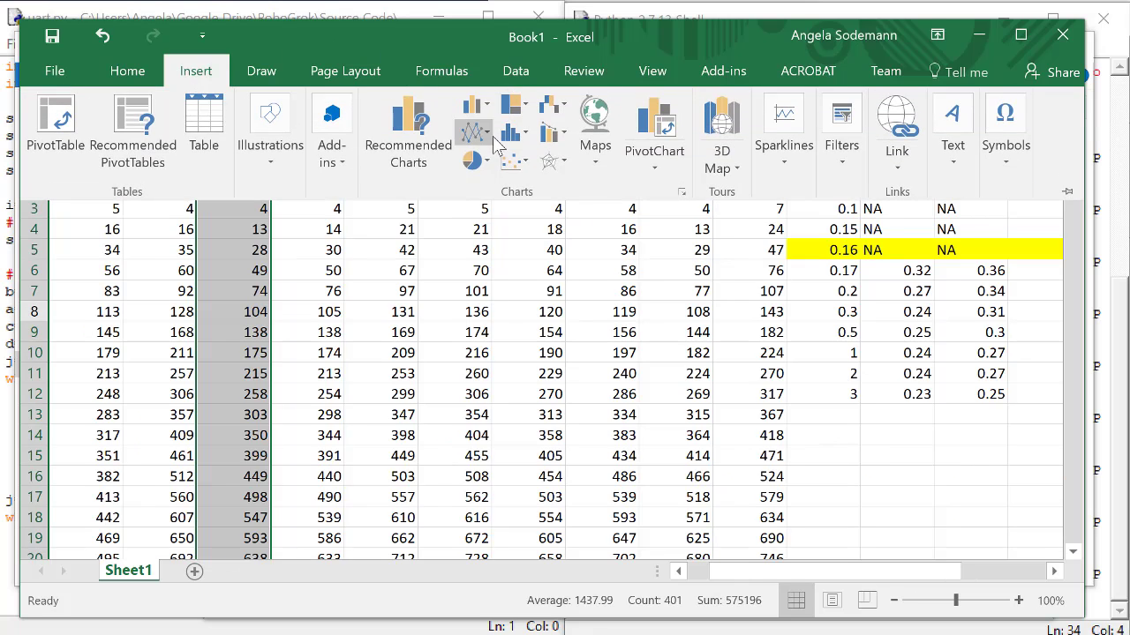
# Insert a markers-only scatter chart of the Kp=0.16 column.
pyautogui.click(512, 161)
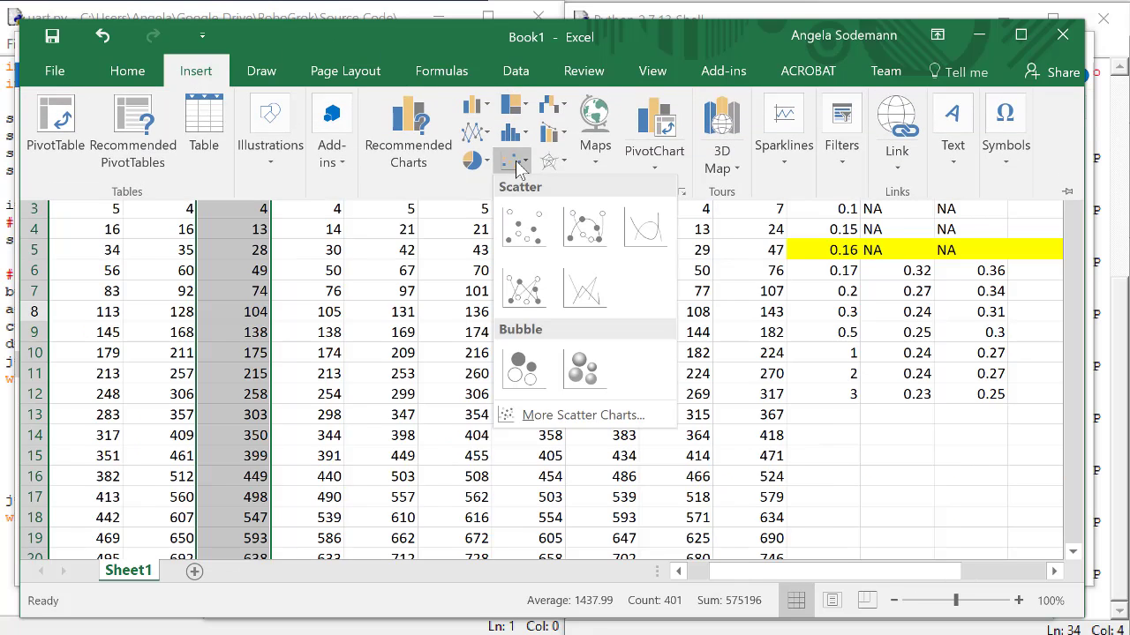
pyautogui.click(533, 228)
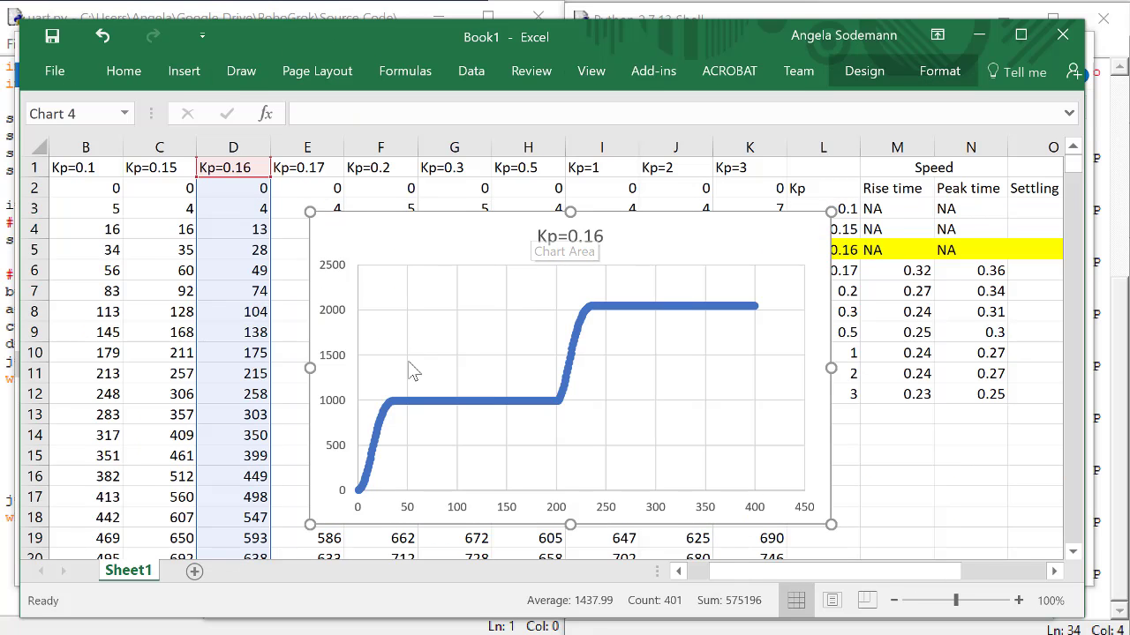